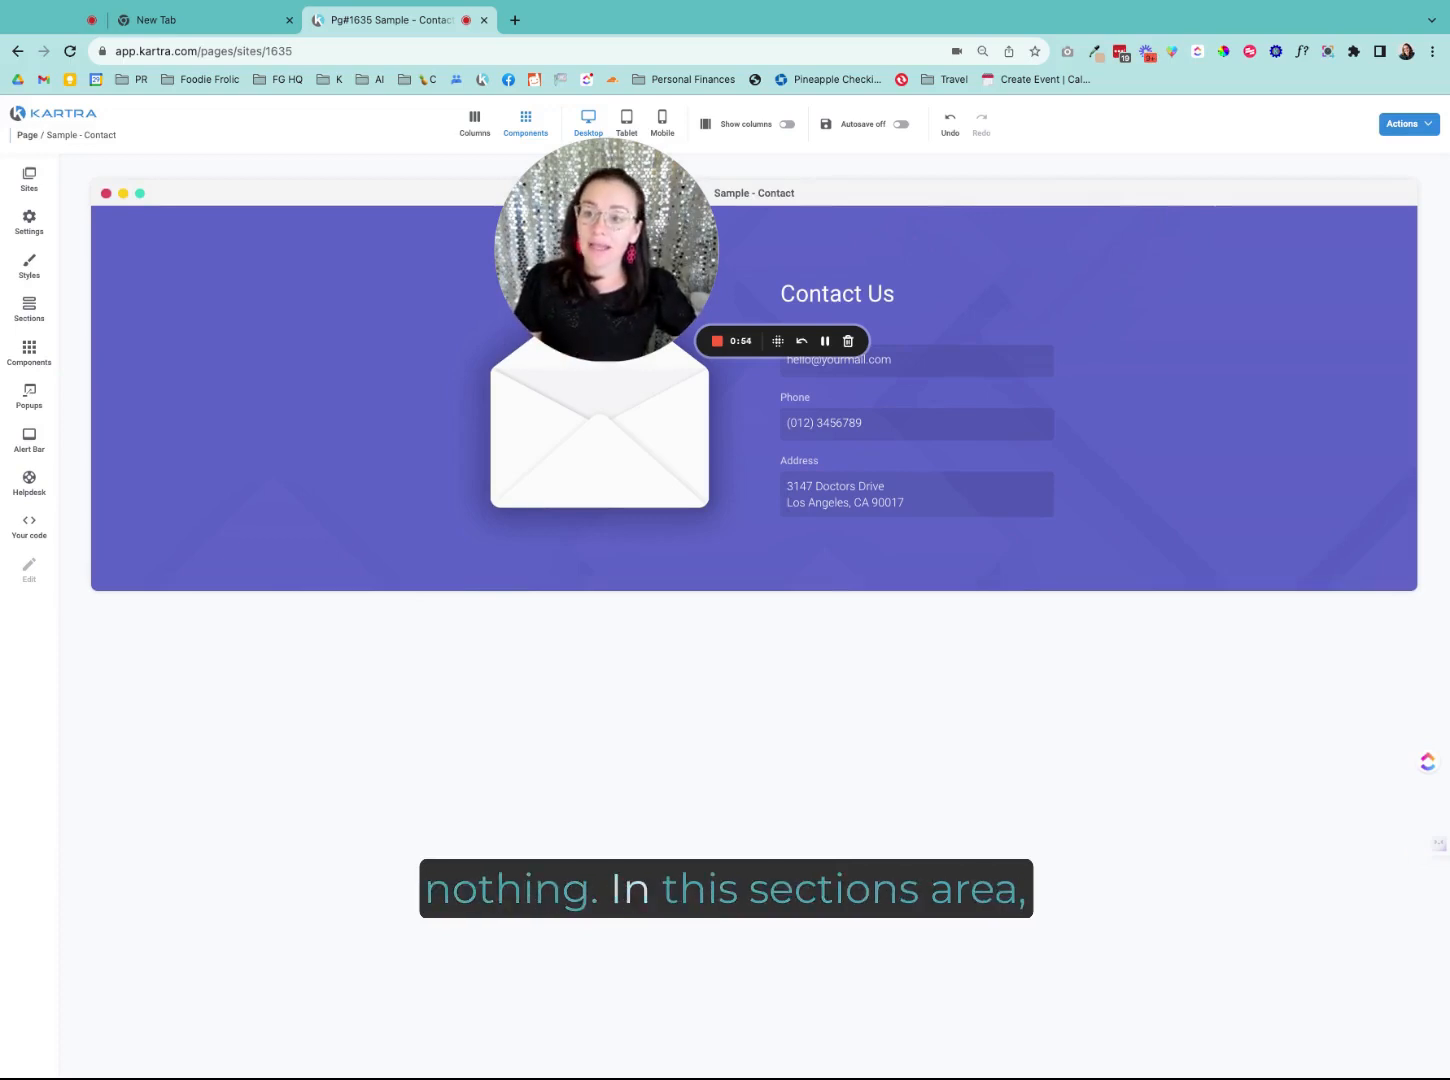
# Step: Browse the Contact section block templates
pyautogui.click(32, 329)
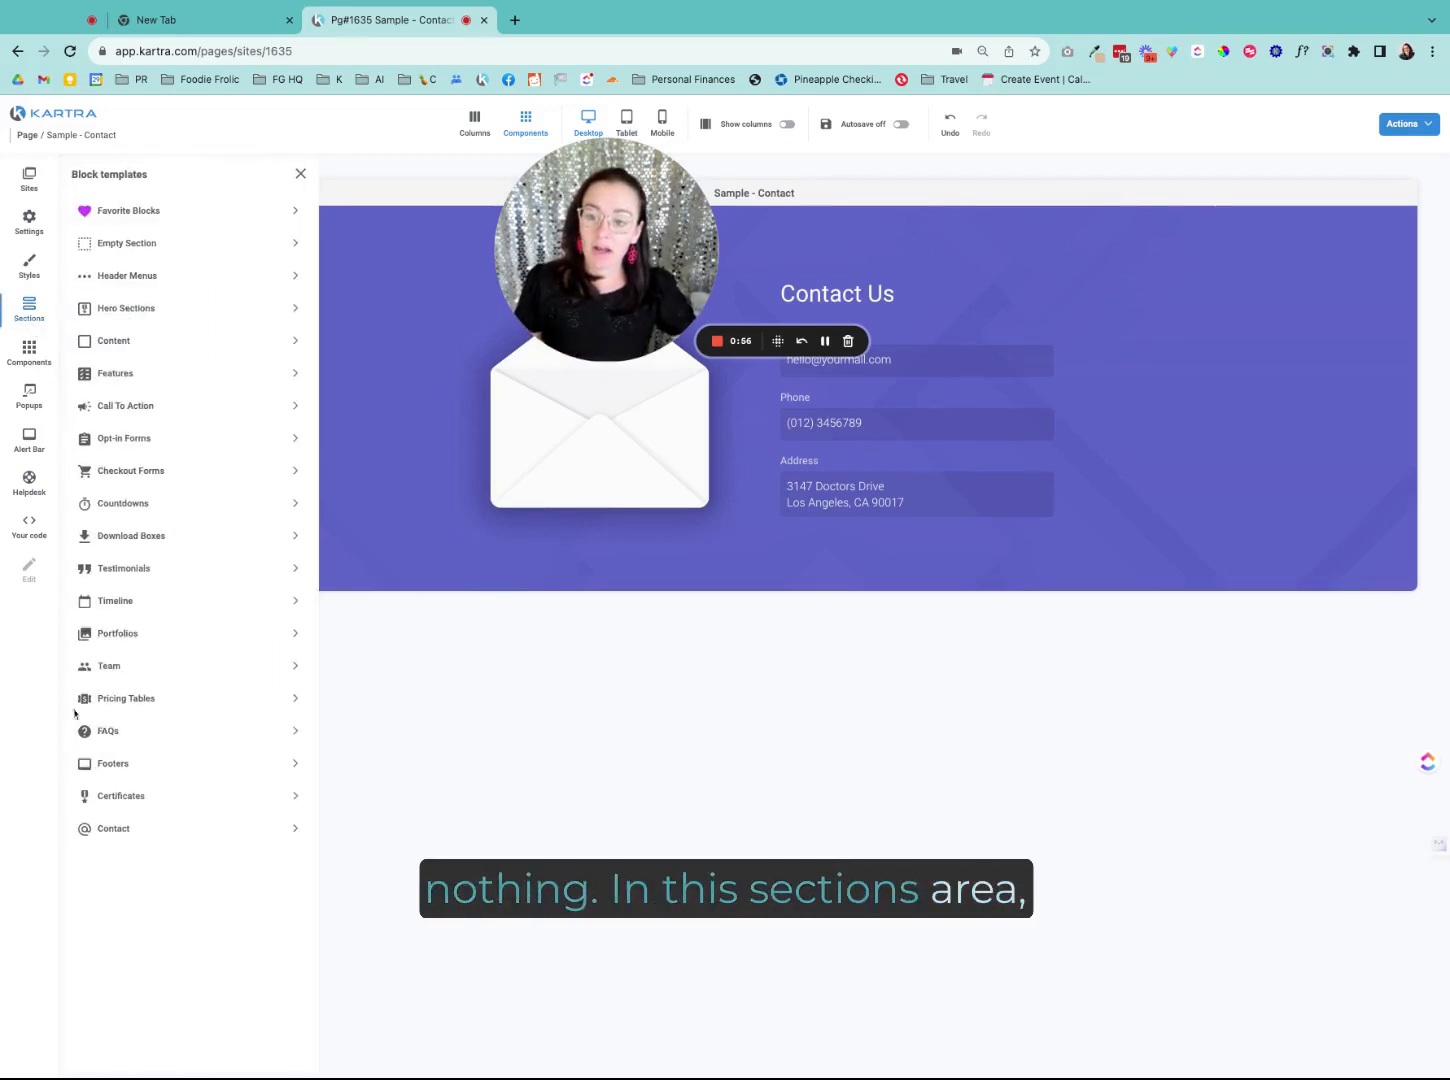
pyautogui.click(112, 834)
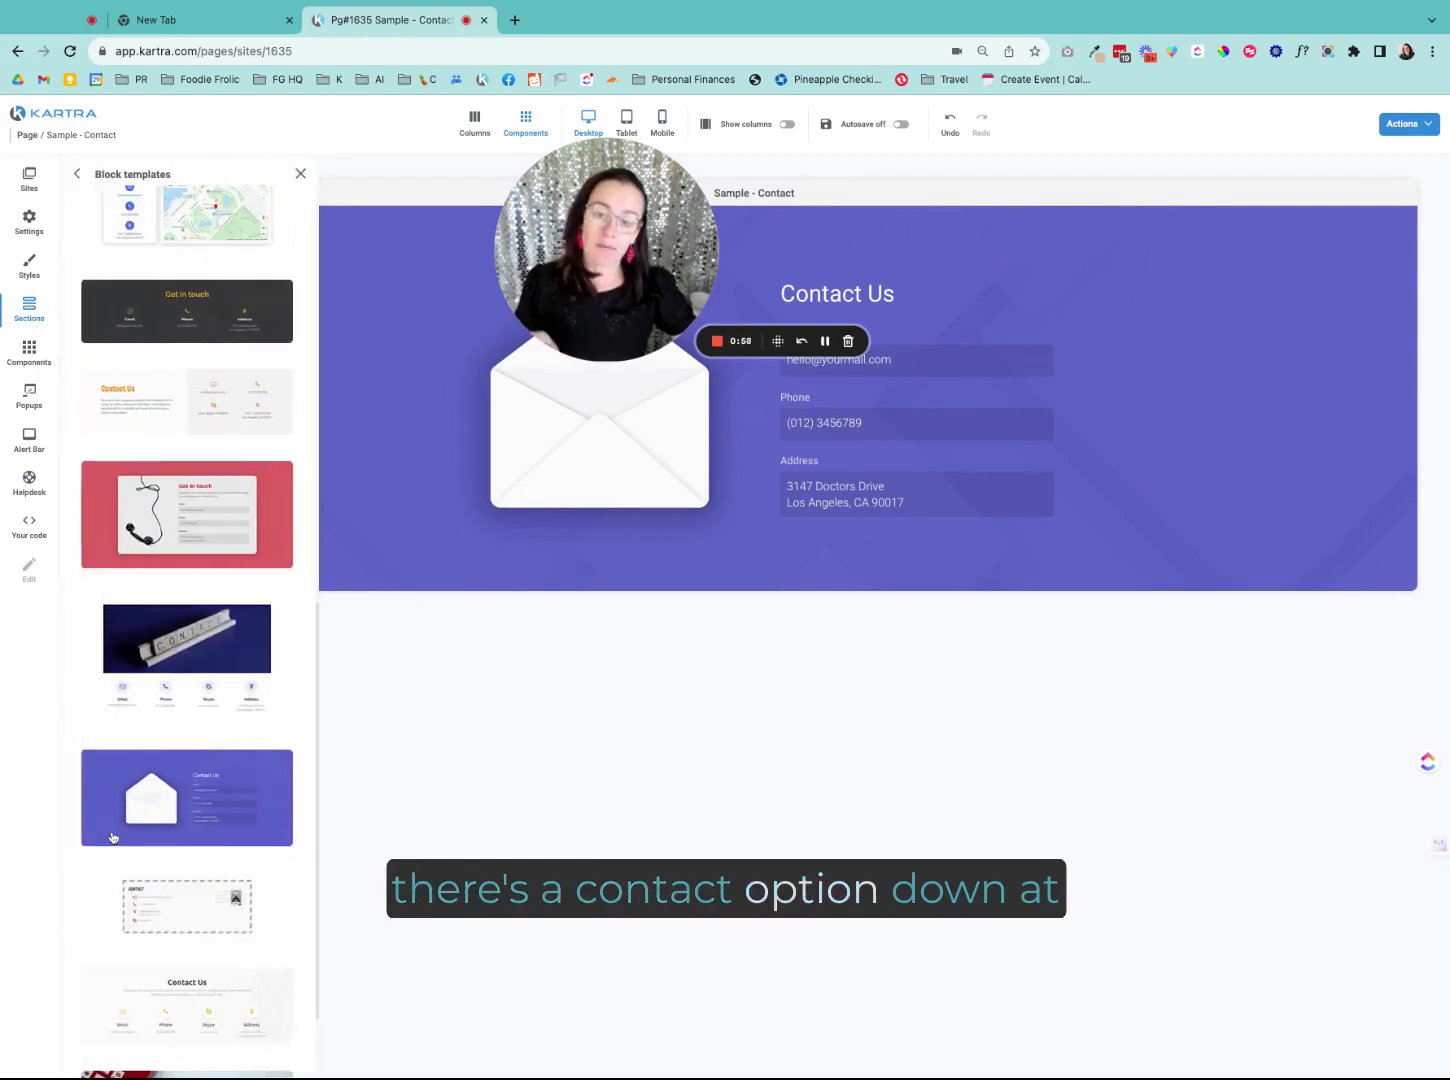
pyautogui.scroll(-3, 121, 805)
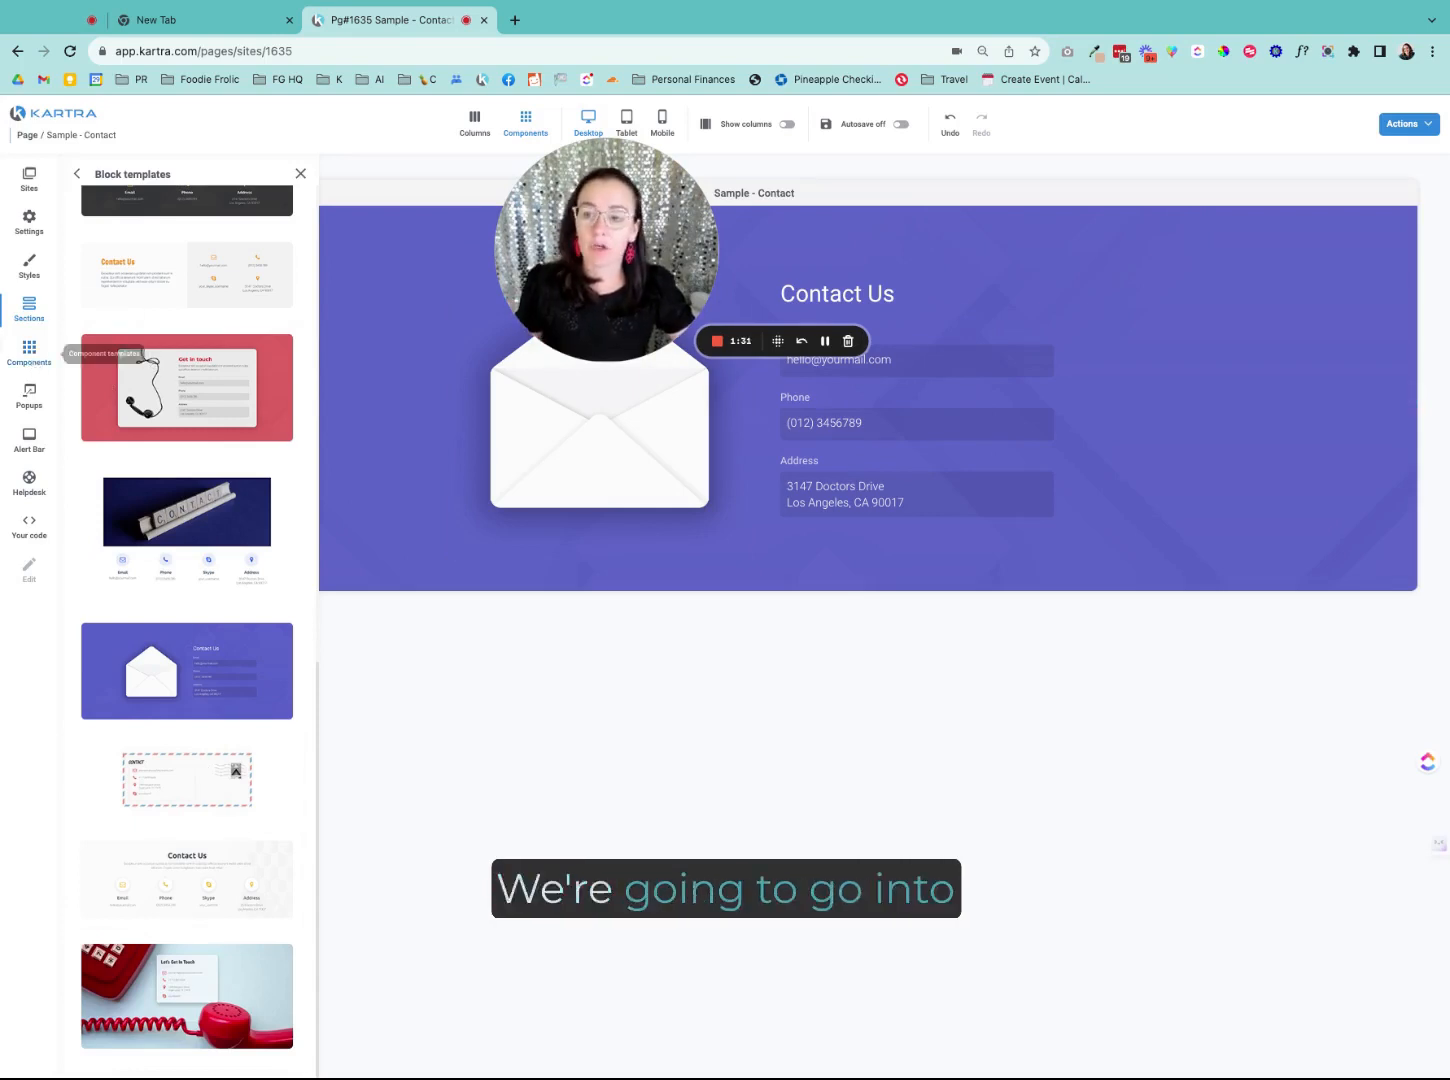
# Step: Add the Large Light Fields opt-in component below the Email label in the Contact Us column
pyautogui.click(30, 355)
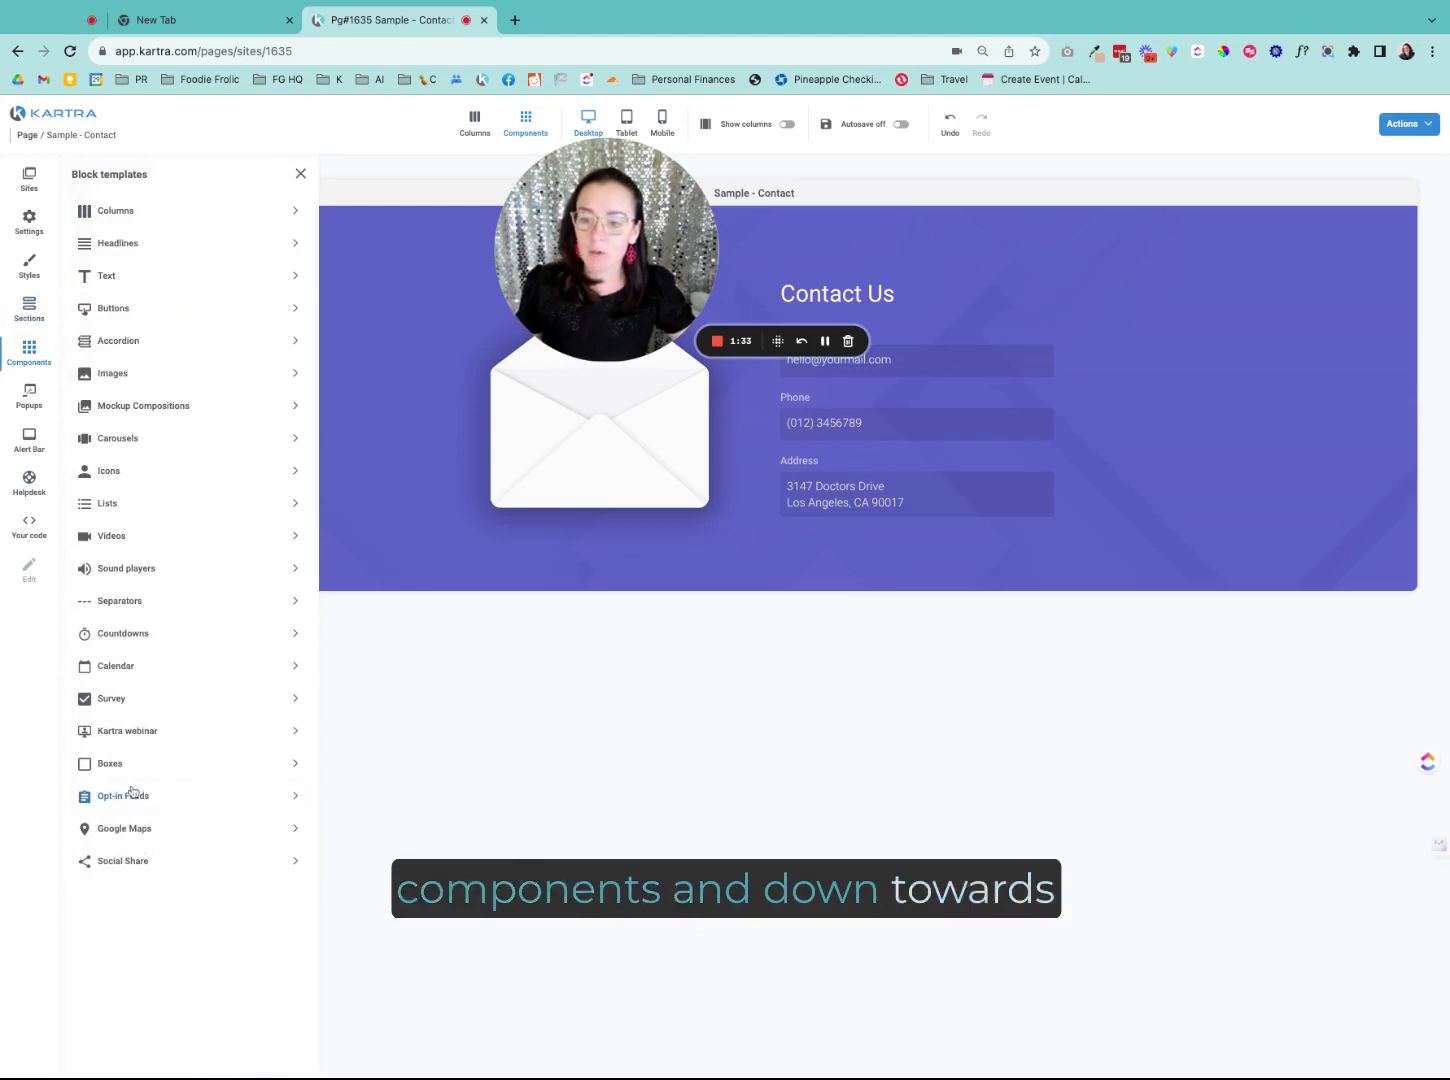
pyautogui.click(133, 797)
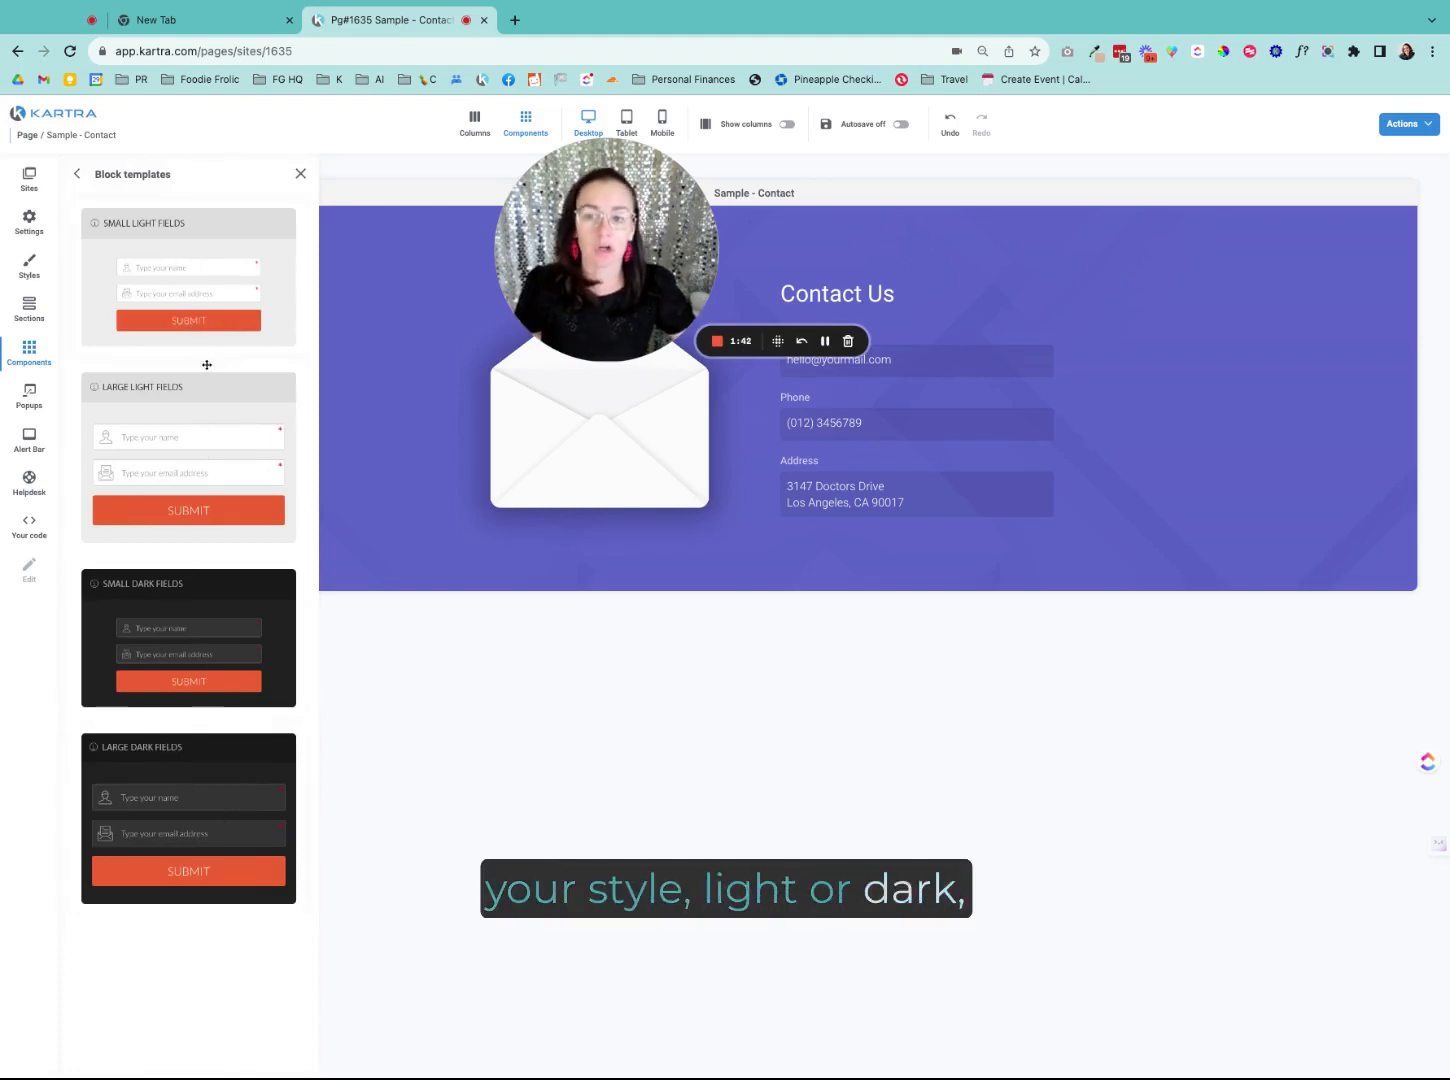
pyautogui.moveTo(169, 393); pyautogui.dragTo(916, 362)
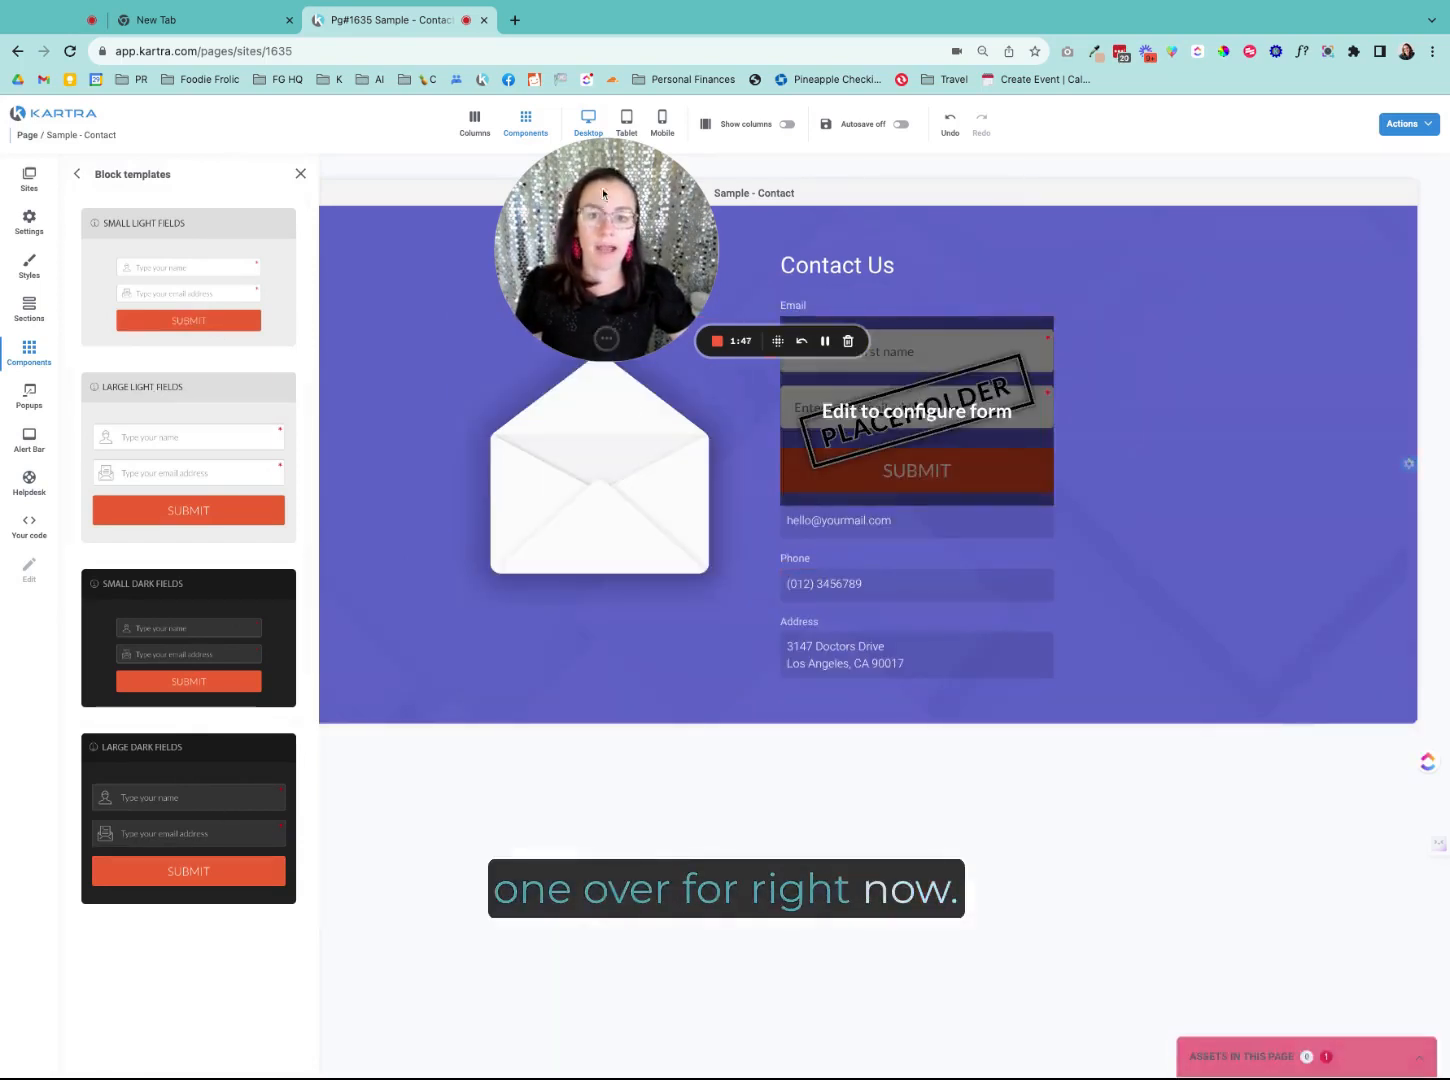
pyautogui.moveTo(603, 192); pyautogui.dragTo(401, 196)
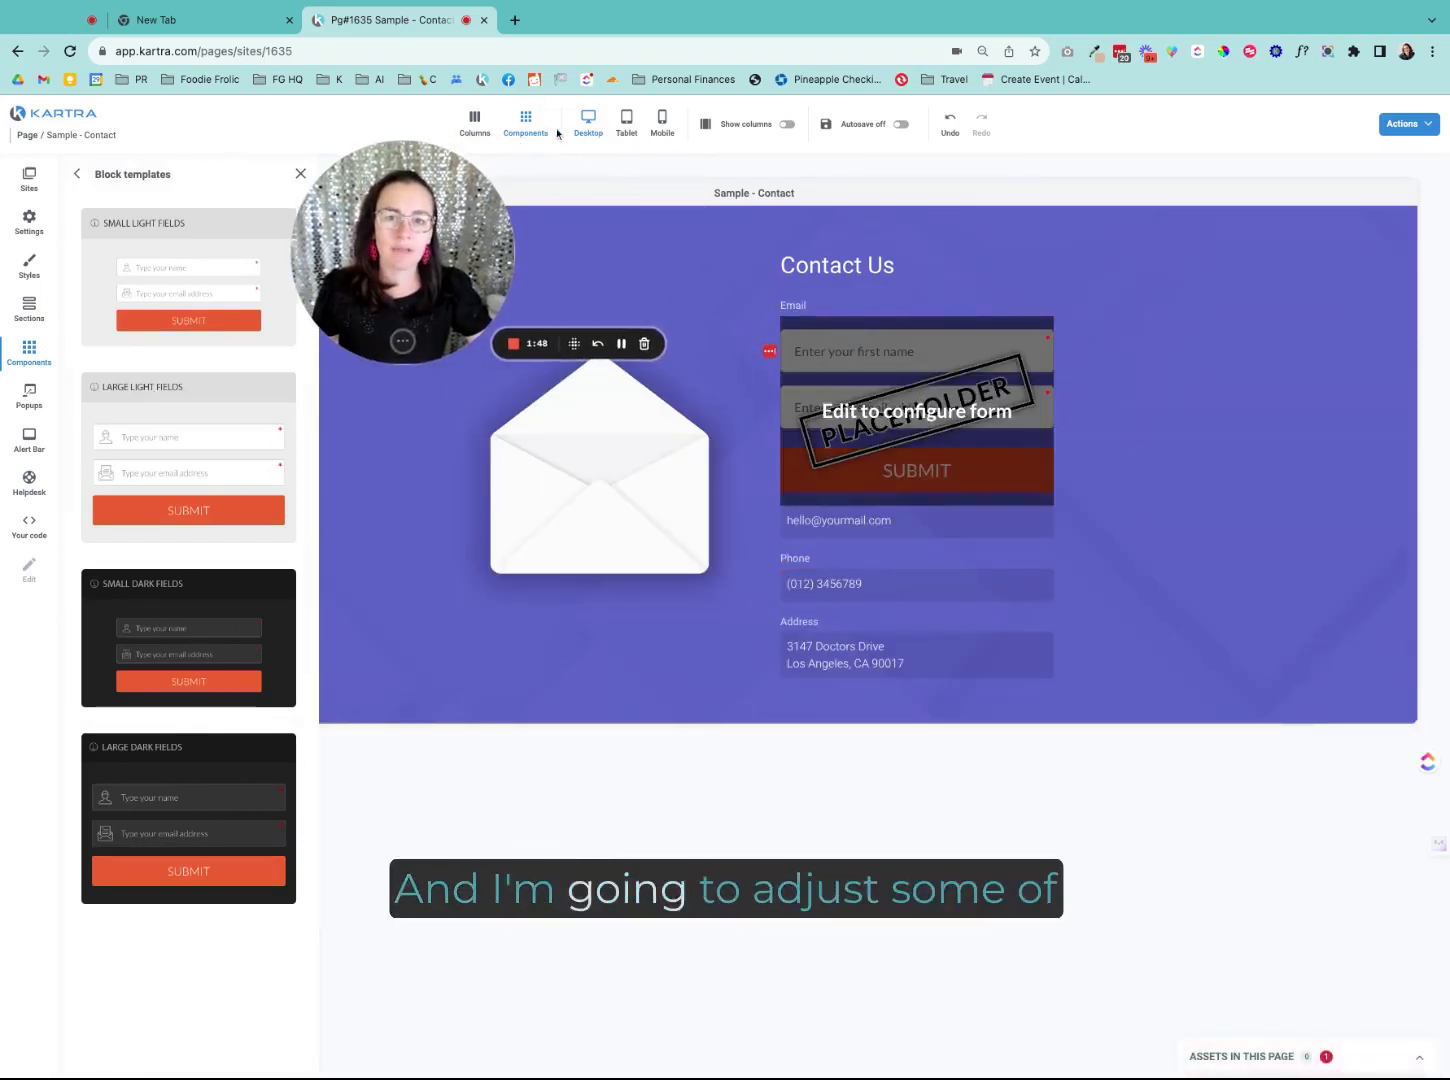
# Step: Shift the envelope column to the start of its row and widen the Contact Us column to fill the remaining width
pyautogui.click(486, 128)
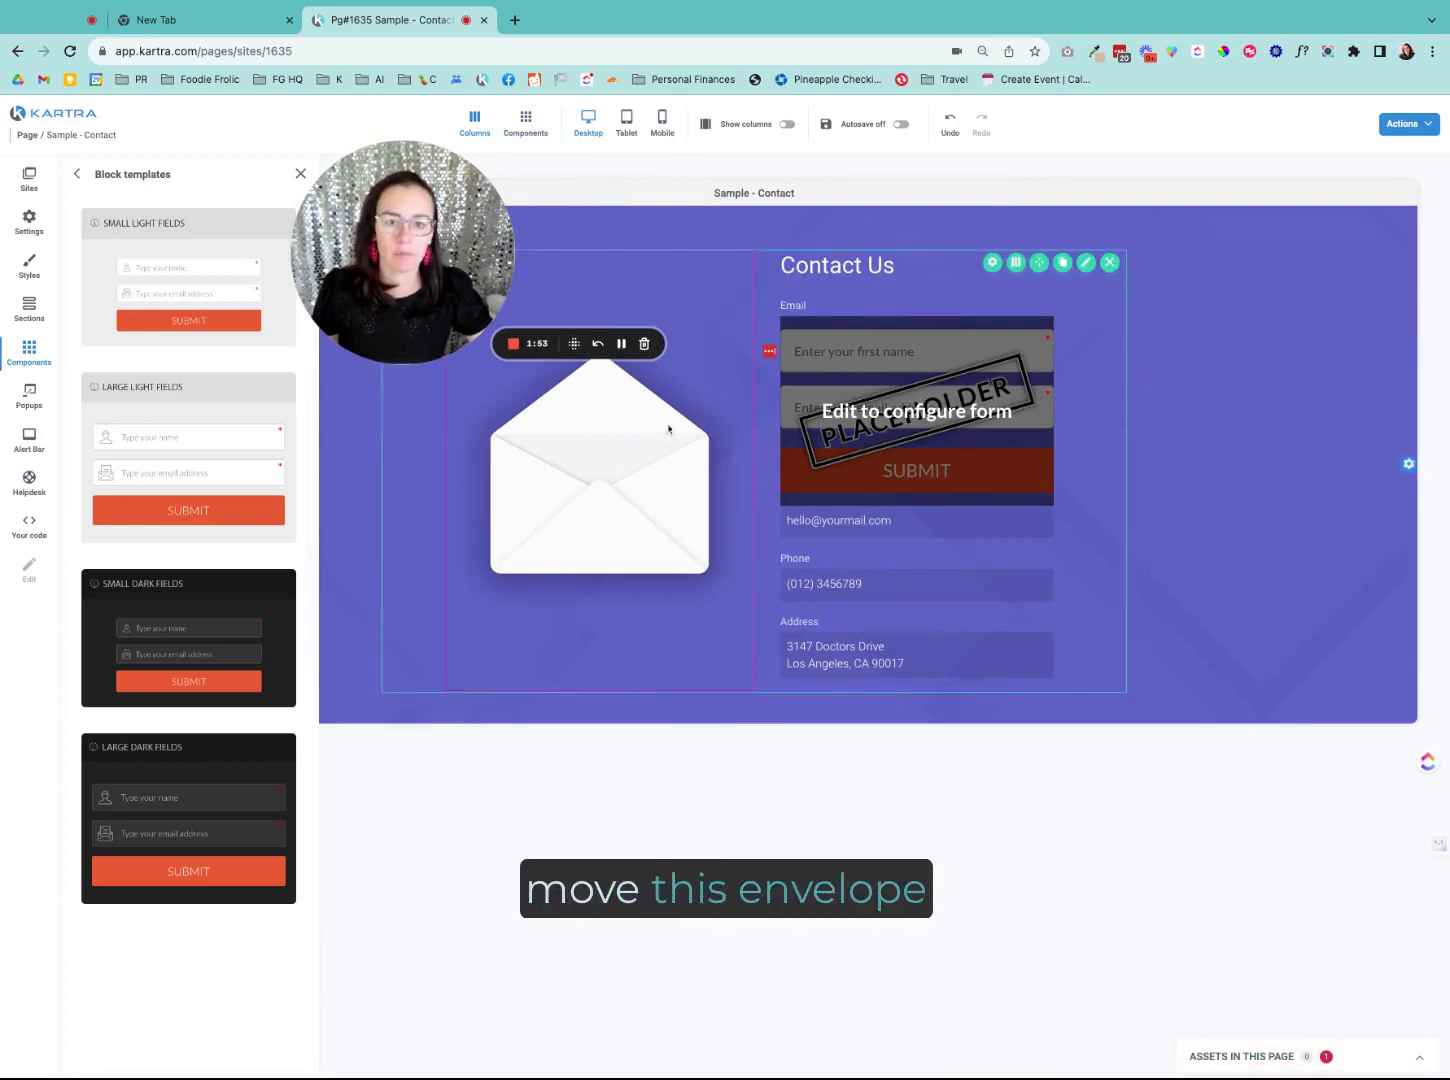
pyautogui.click(1017, 265)
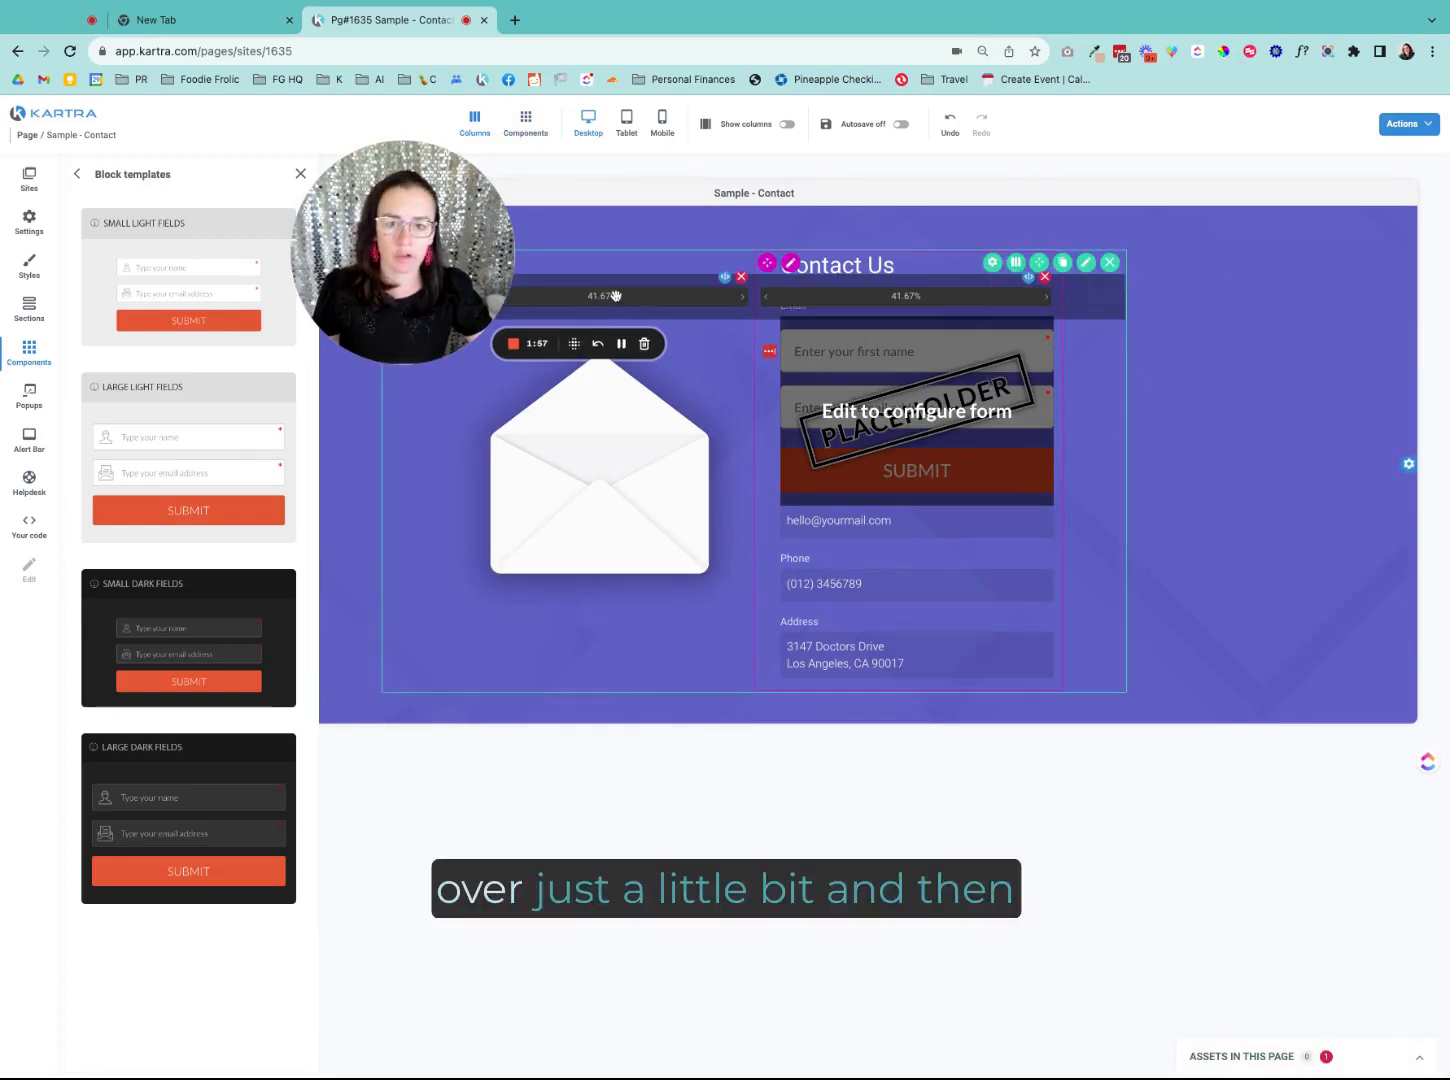
pyautogui.click(764, 296)
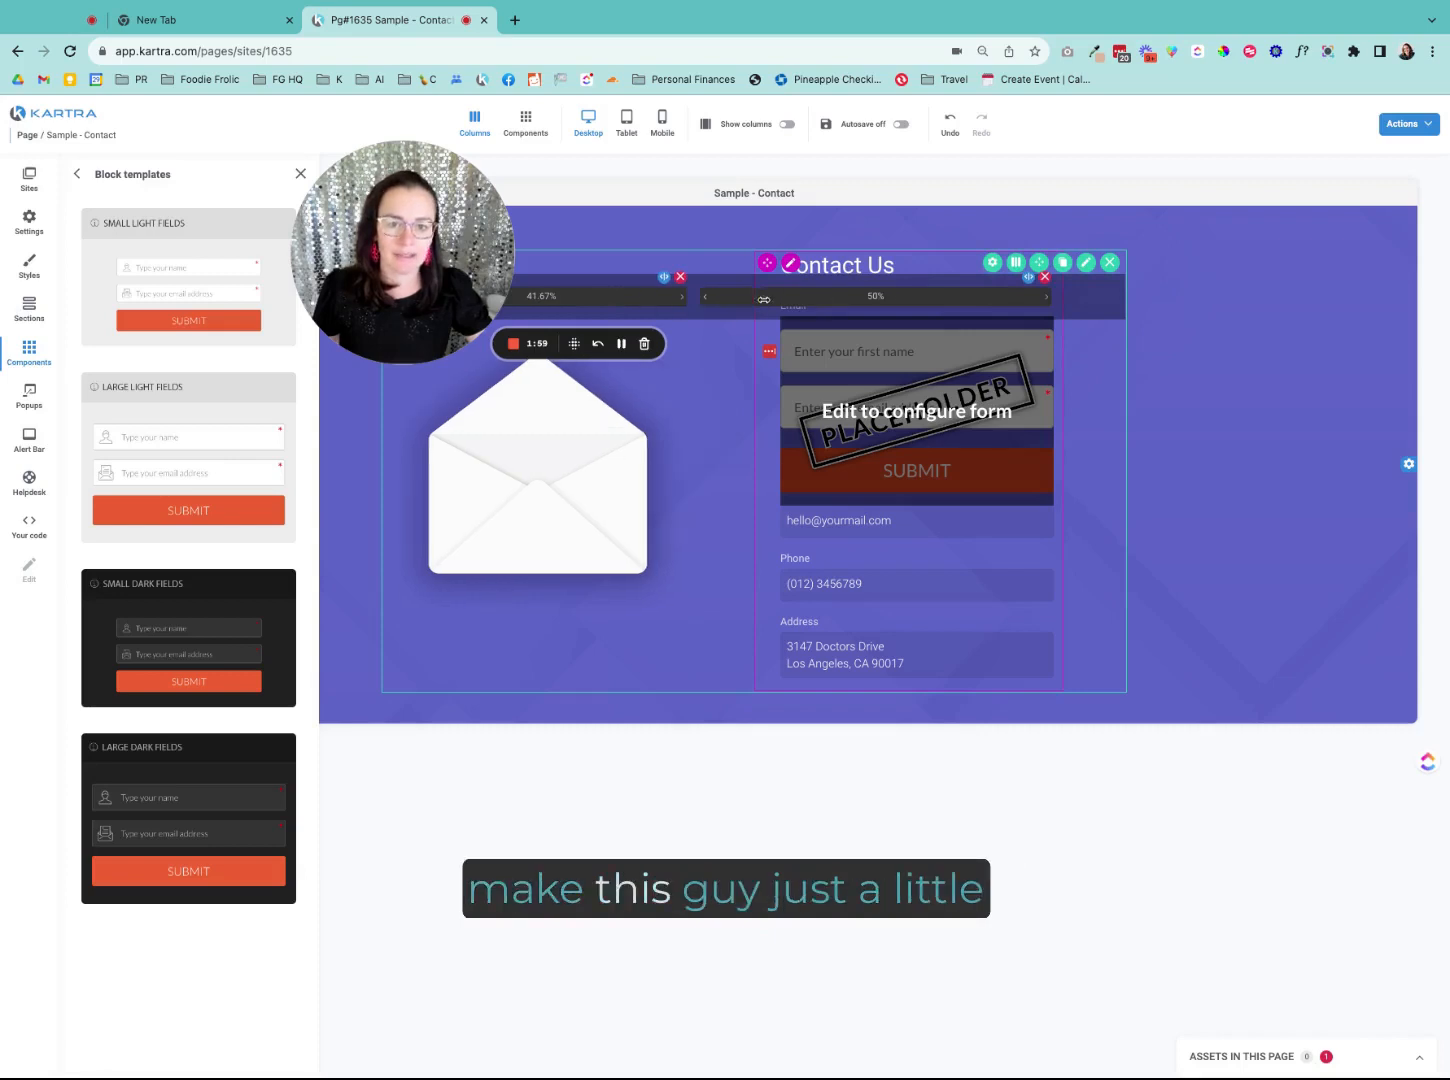
pyautogui.moveTo(1048, 299); pyautogui.dragTo(1137, 334)
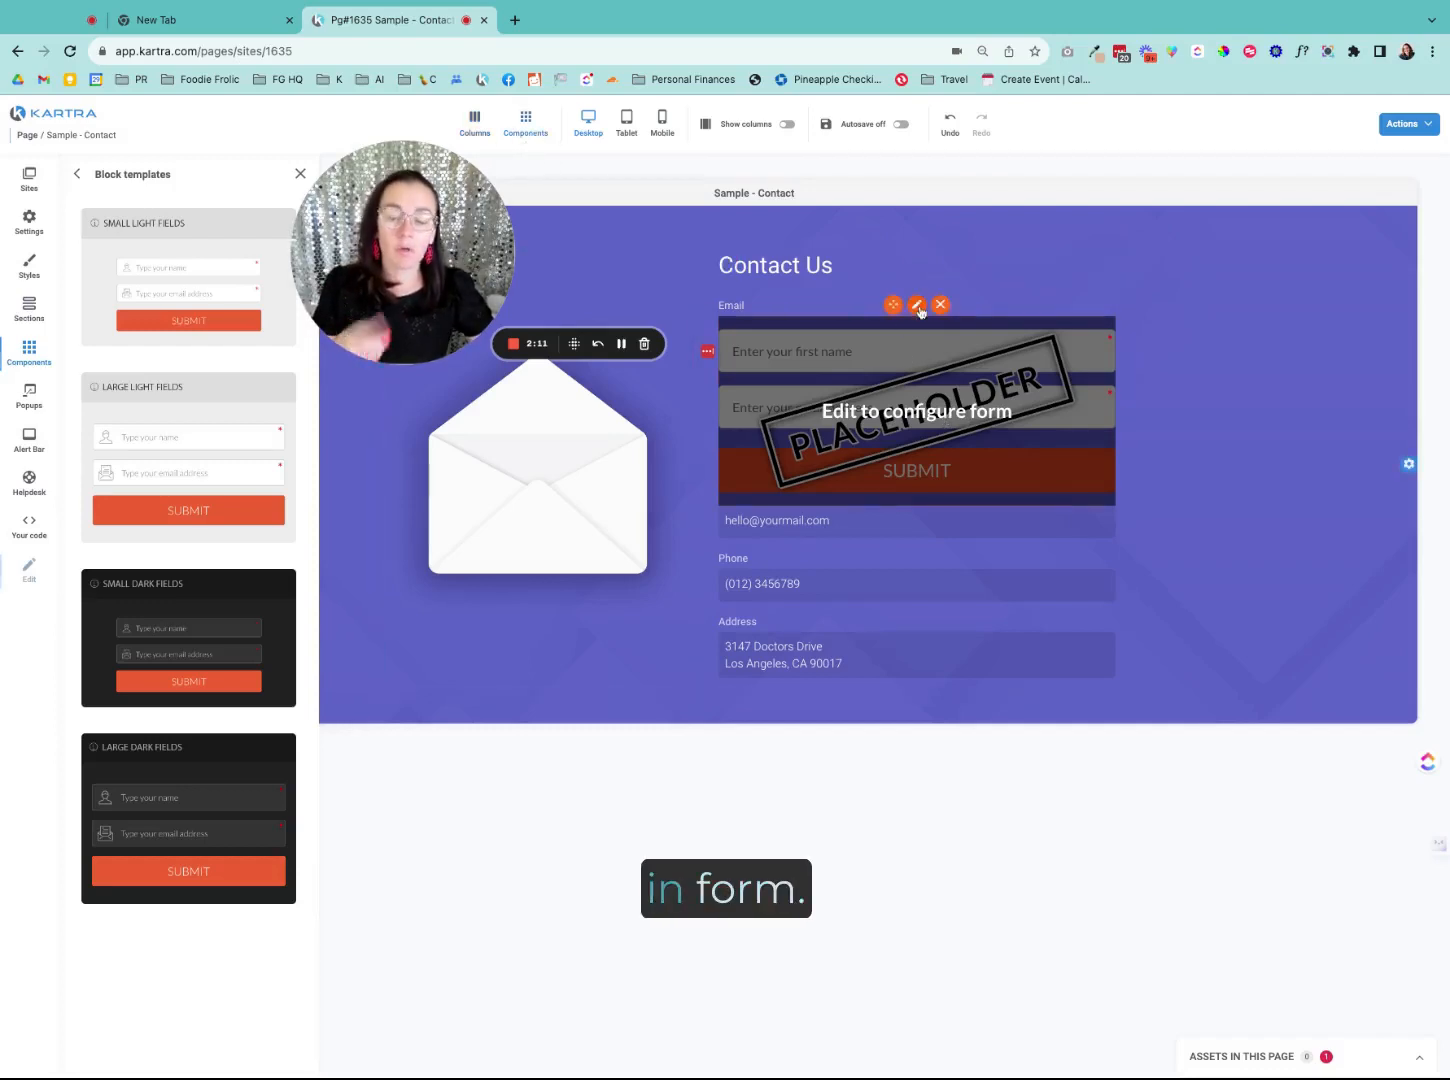
# Step: Create a new opt-in form named Contact Form for the placeholder and apply it
pyautogui.click(918, 305)
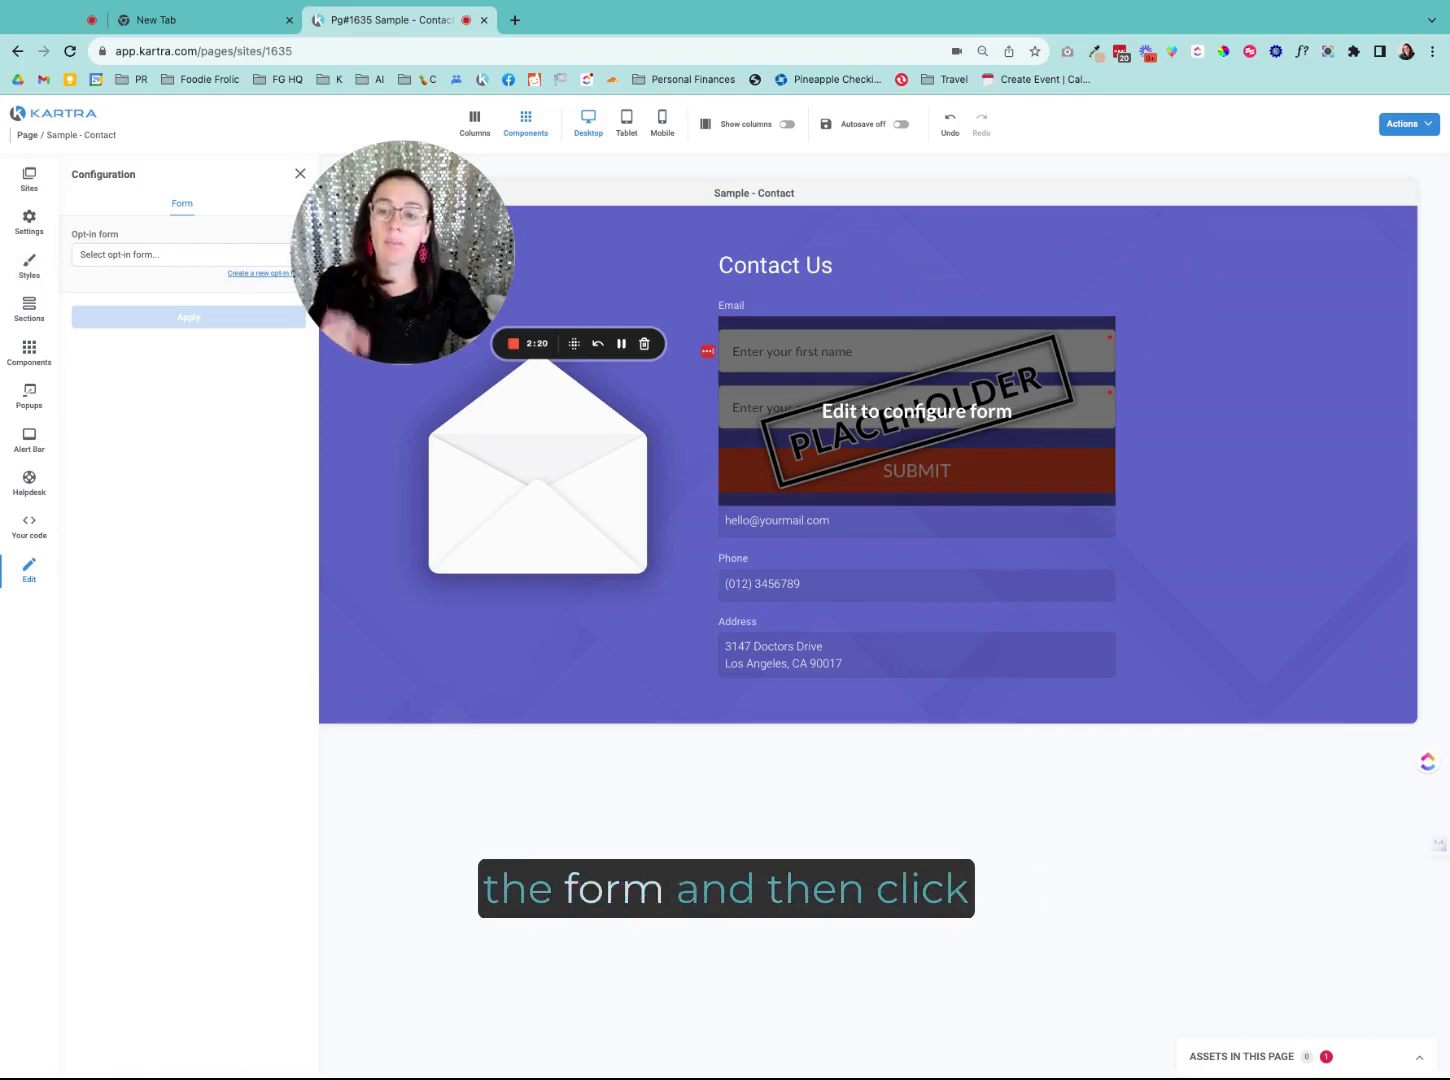
pyautogui.click(241, 278)
pyautogui.click(685, 524)
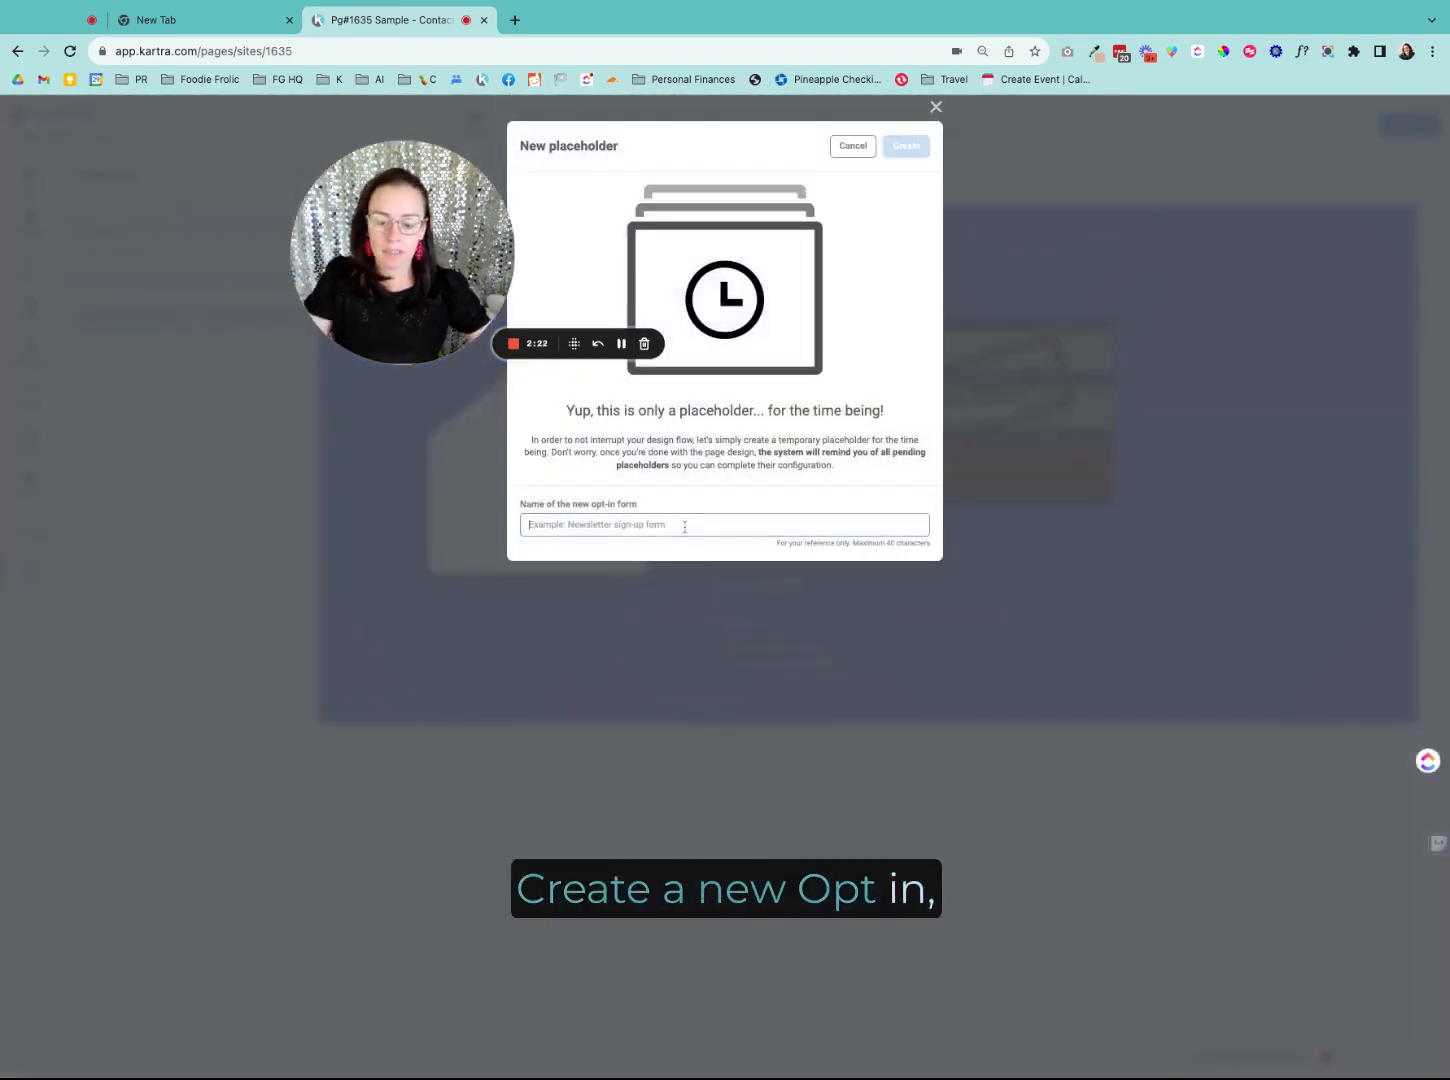
pyautogui.write('Contact F')
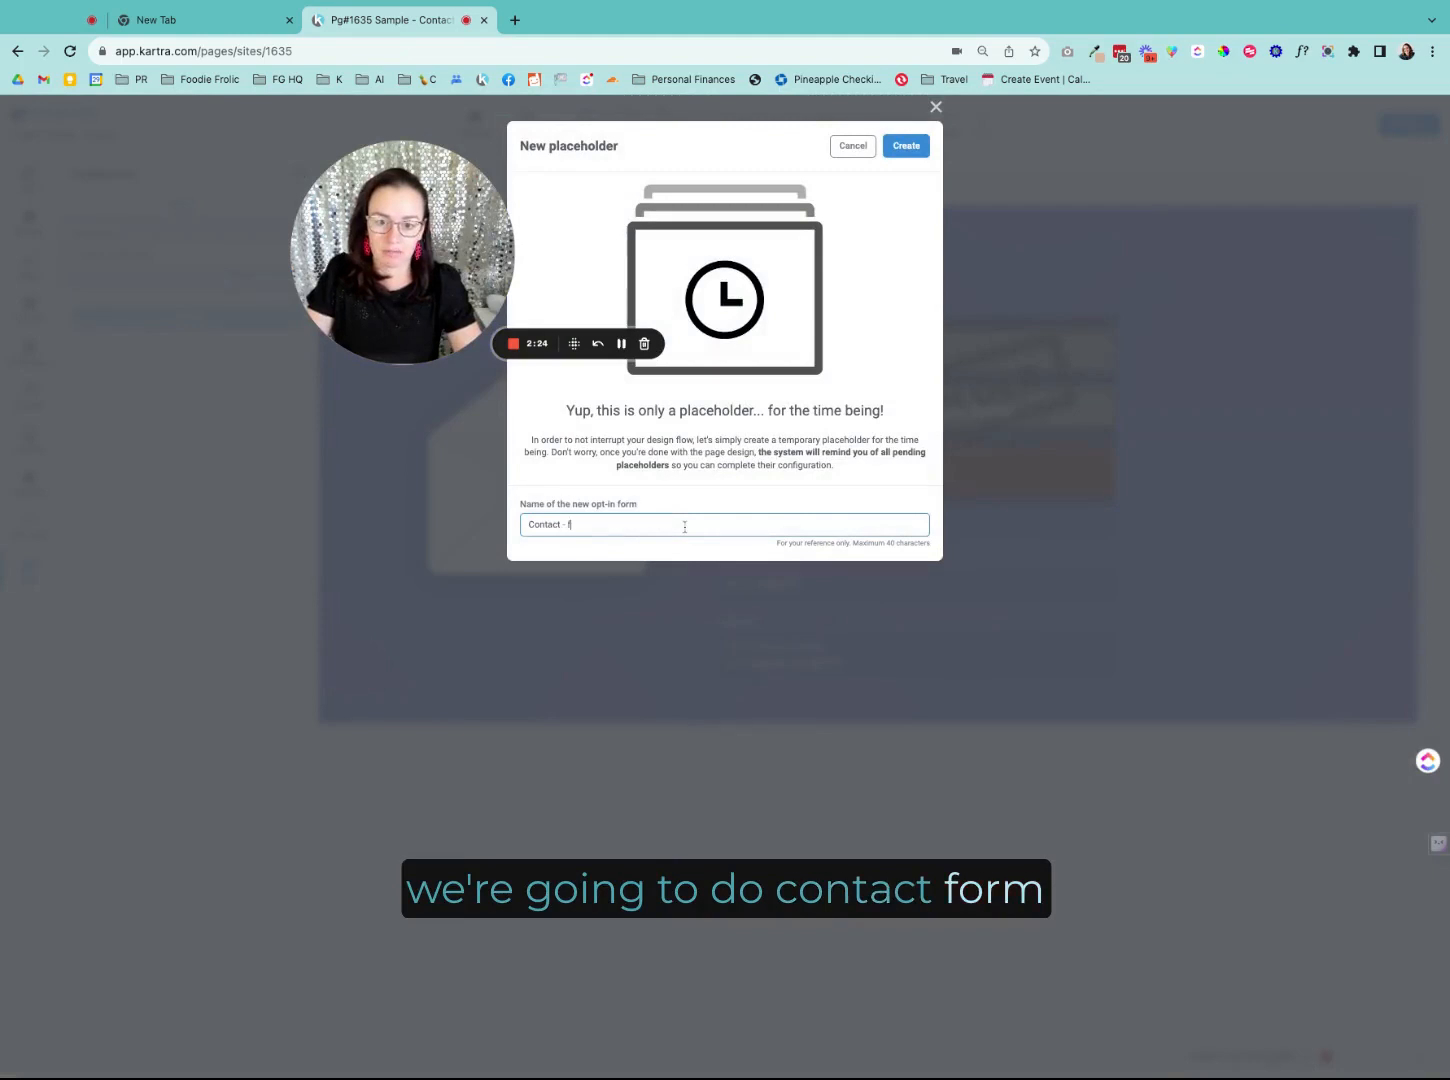
pyautogui.write('orm')
pyautogui.click(907, 146)
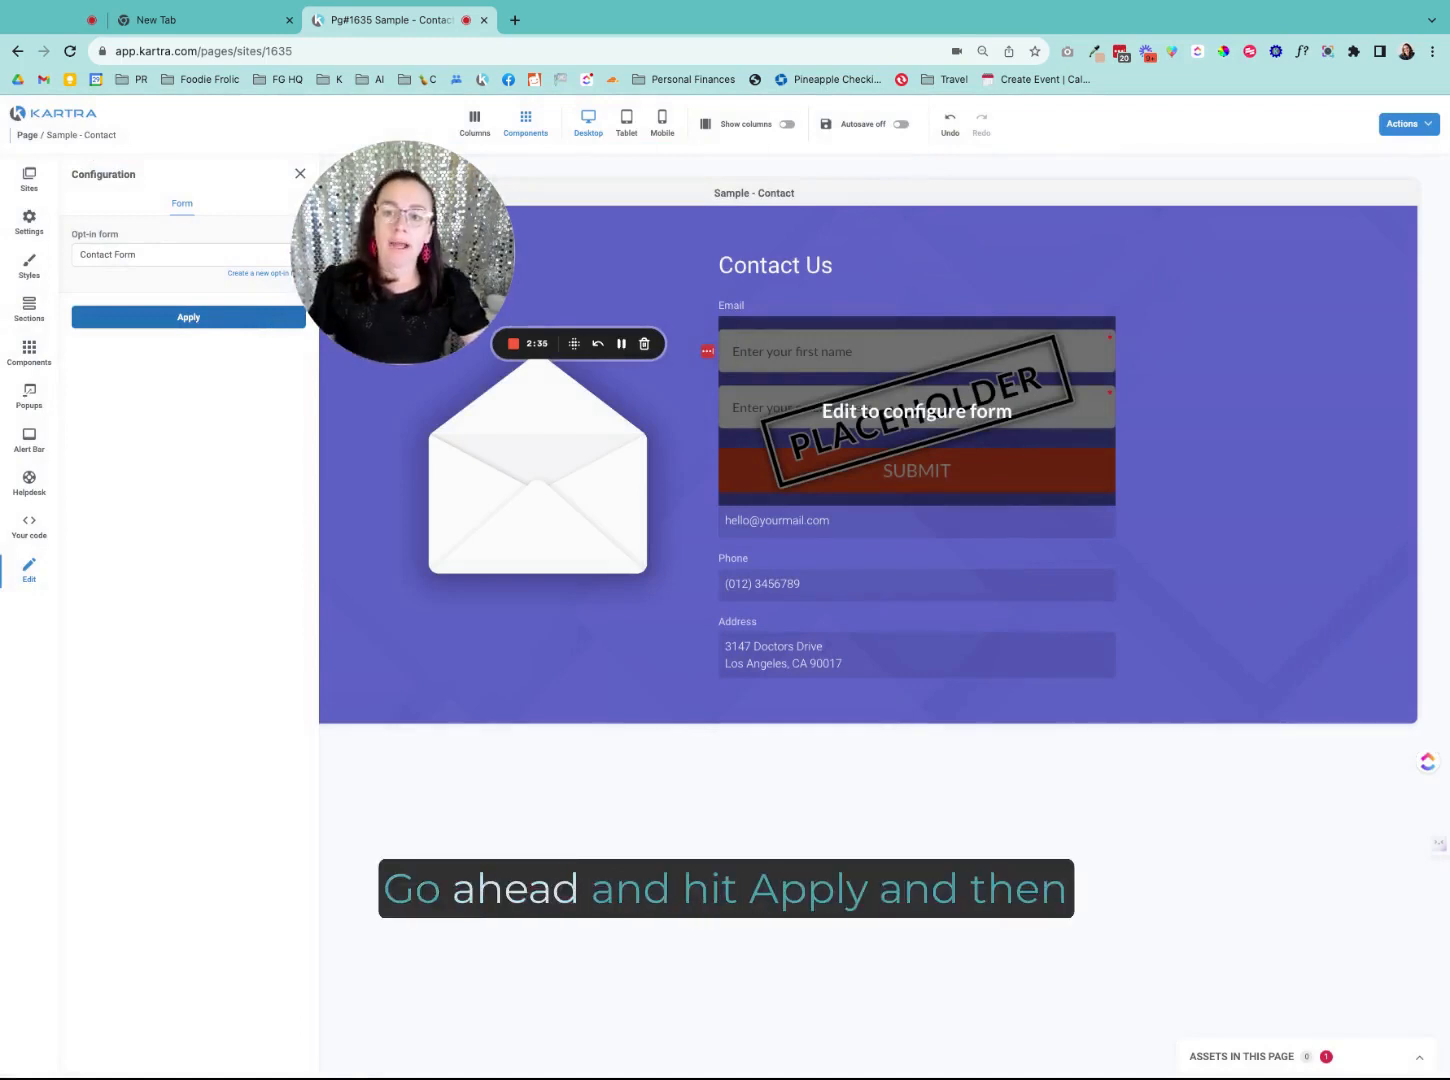
pyautogui.click(188, 318)
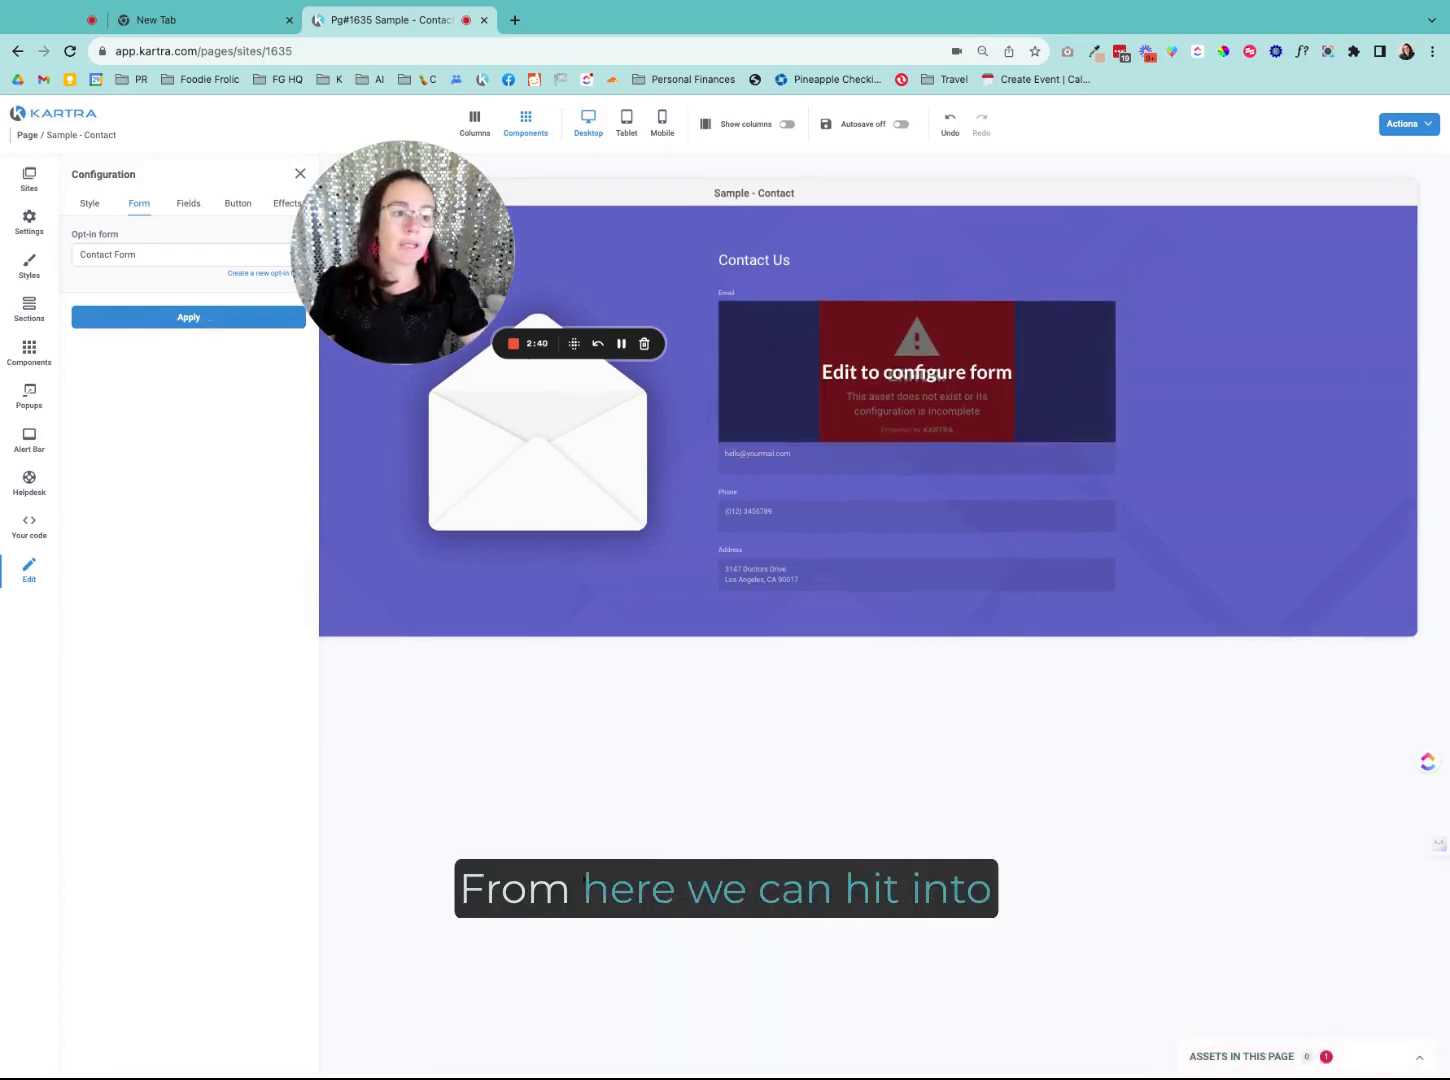
# Step: Publish the Sample - Contact page live and return to the dashboard
pyautogui.click(1405, 124)
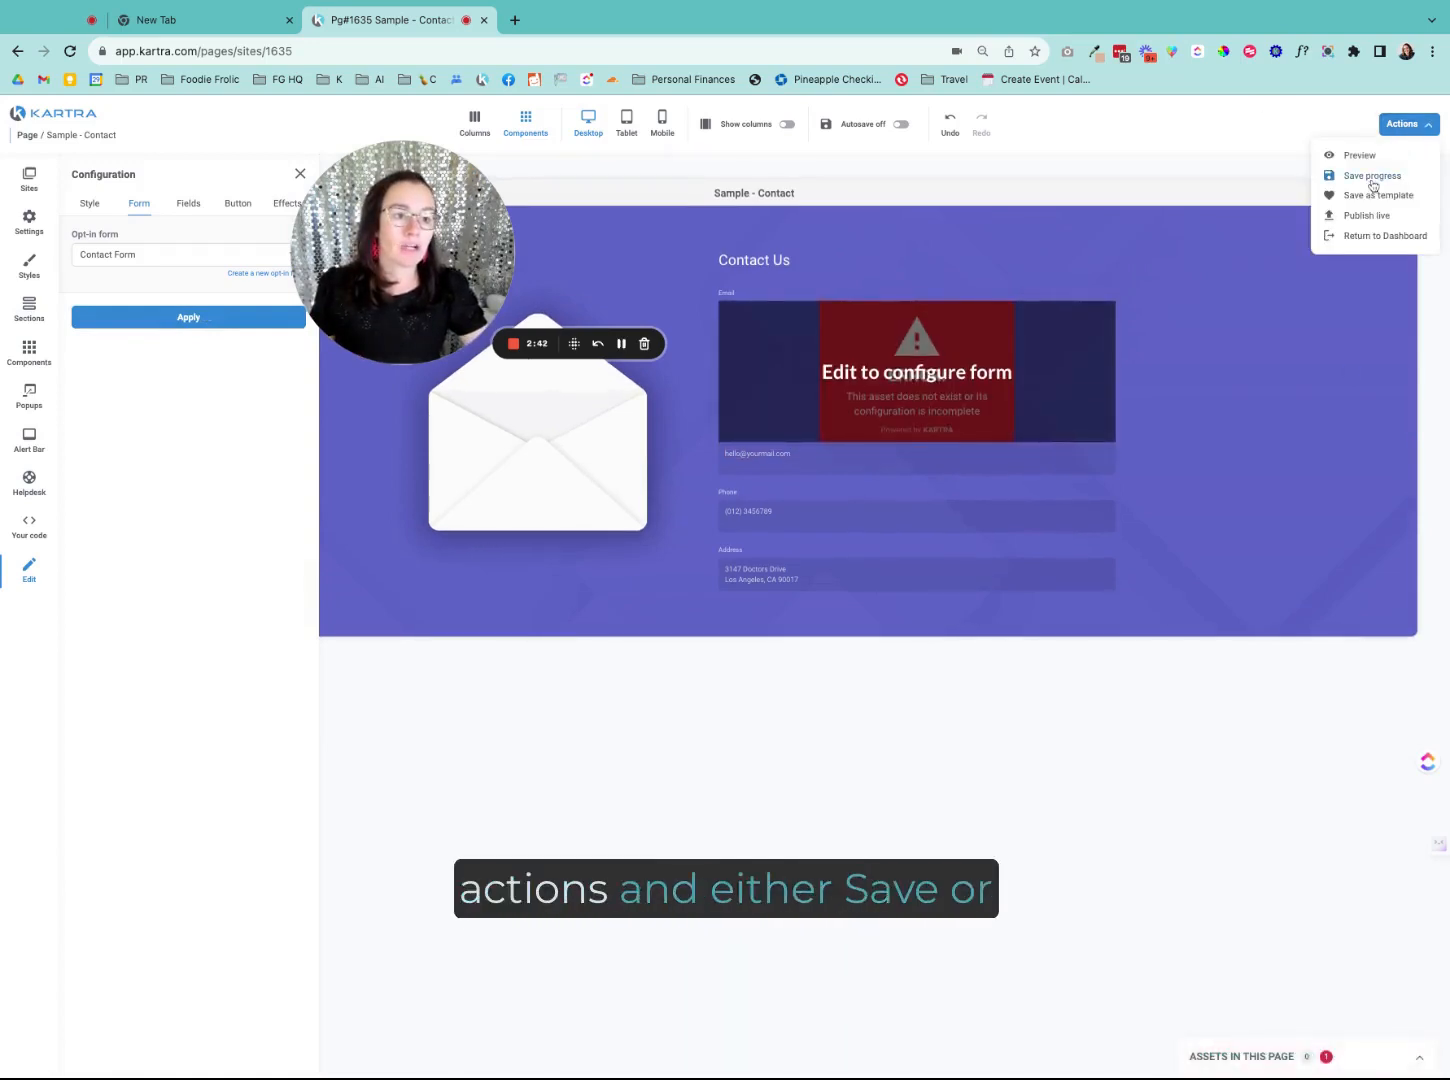
pyautogui.click(1363, 217)
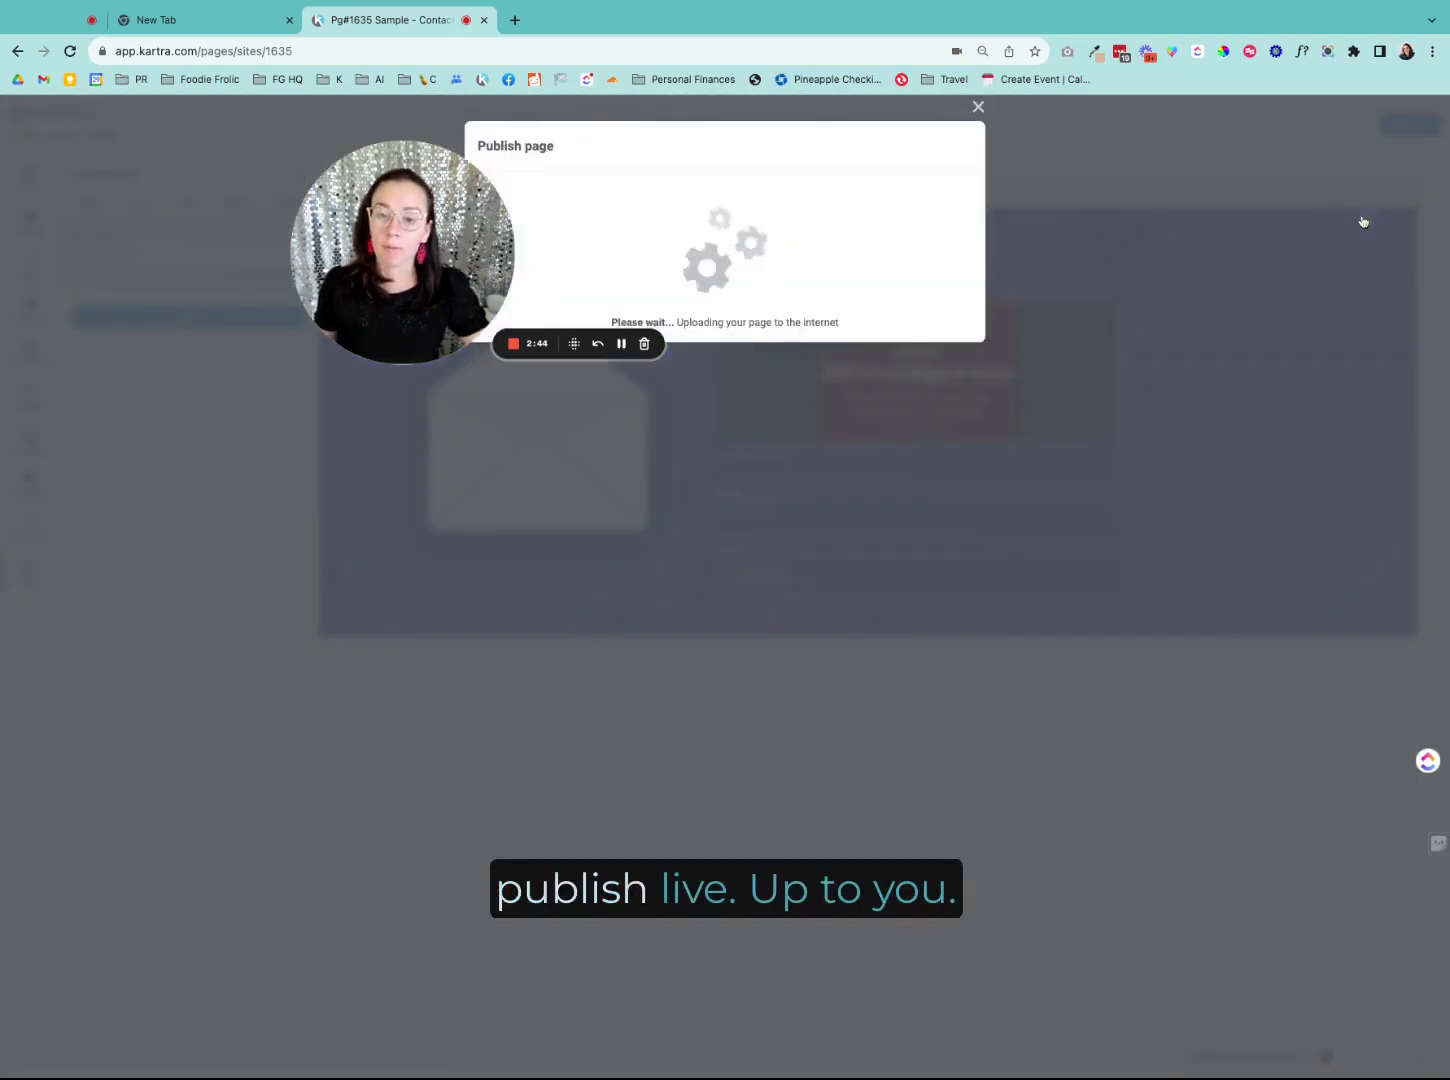
pyautogui.click(949, 148)
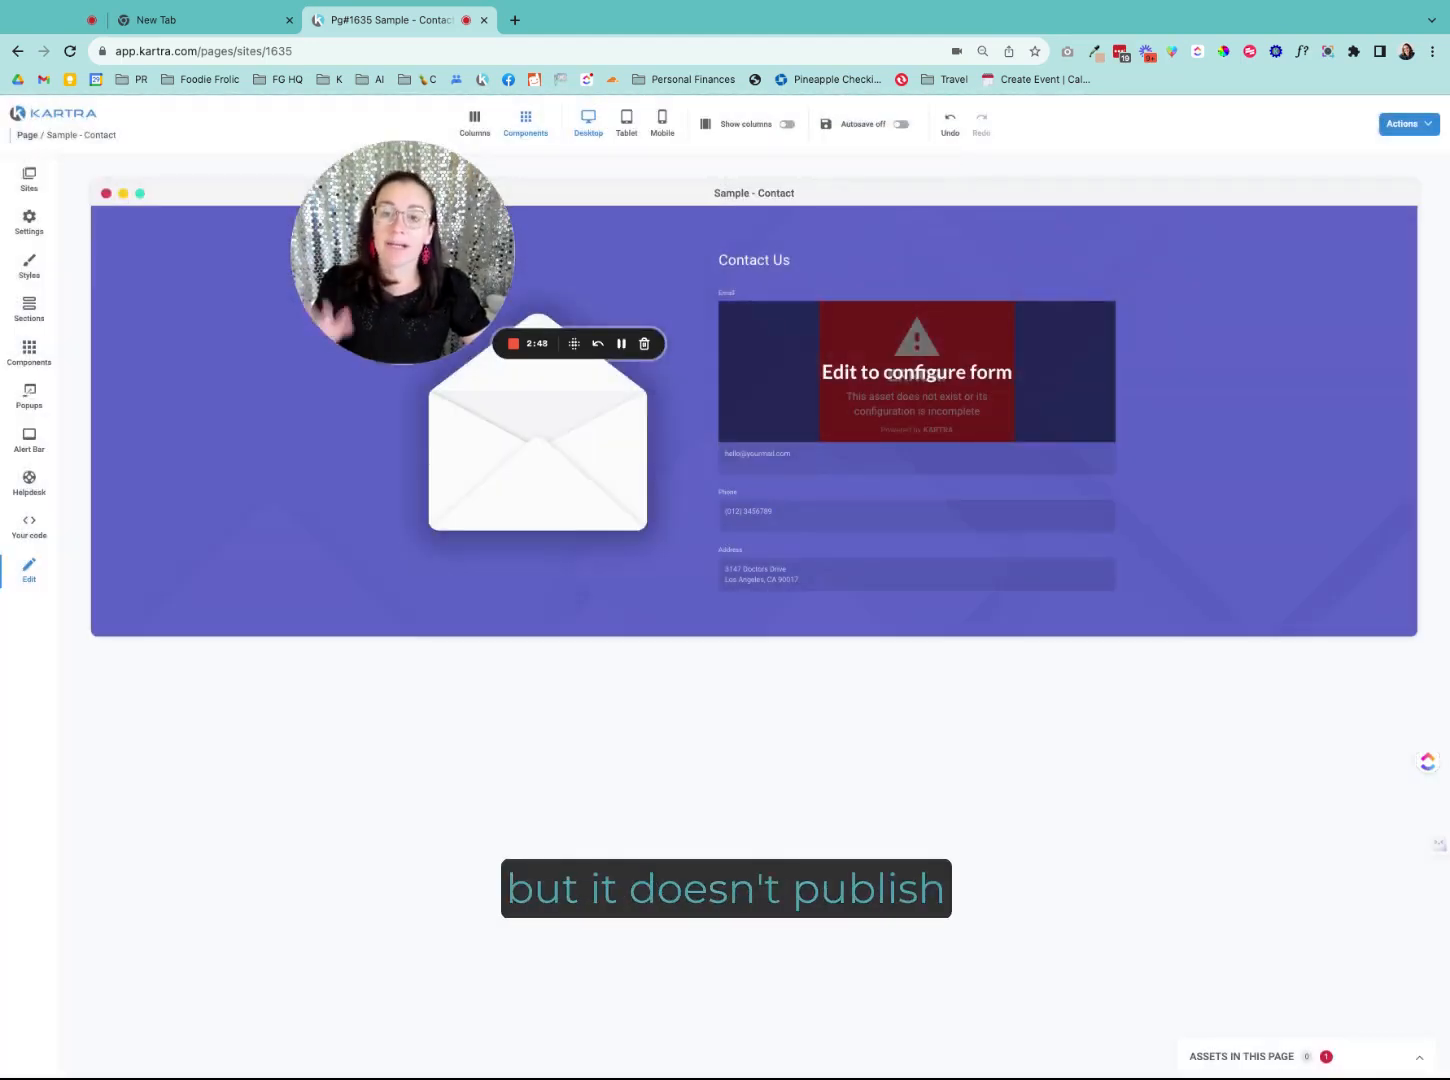
pyautogui.click(1397, 127)
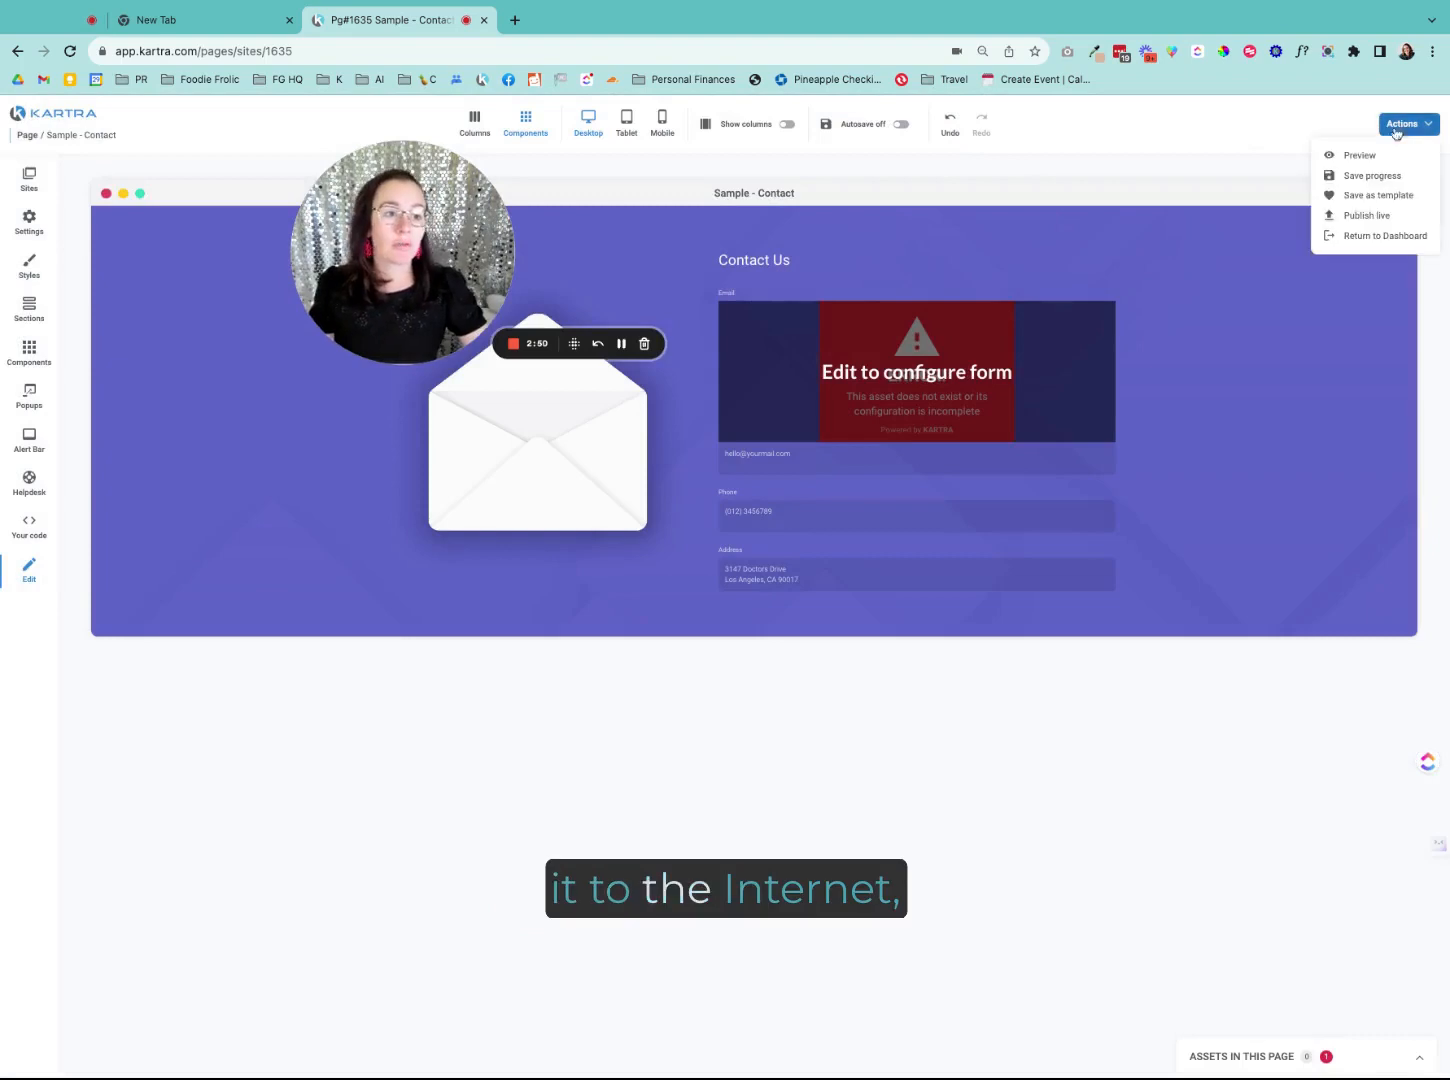
pyautogui.click(1340, 242)
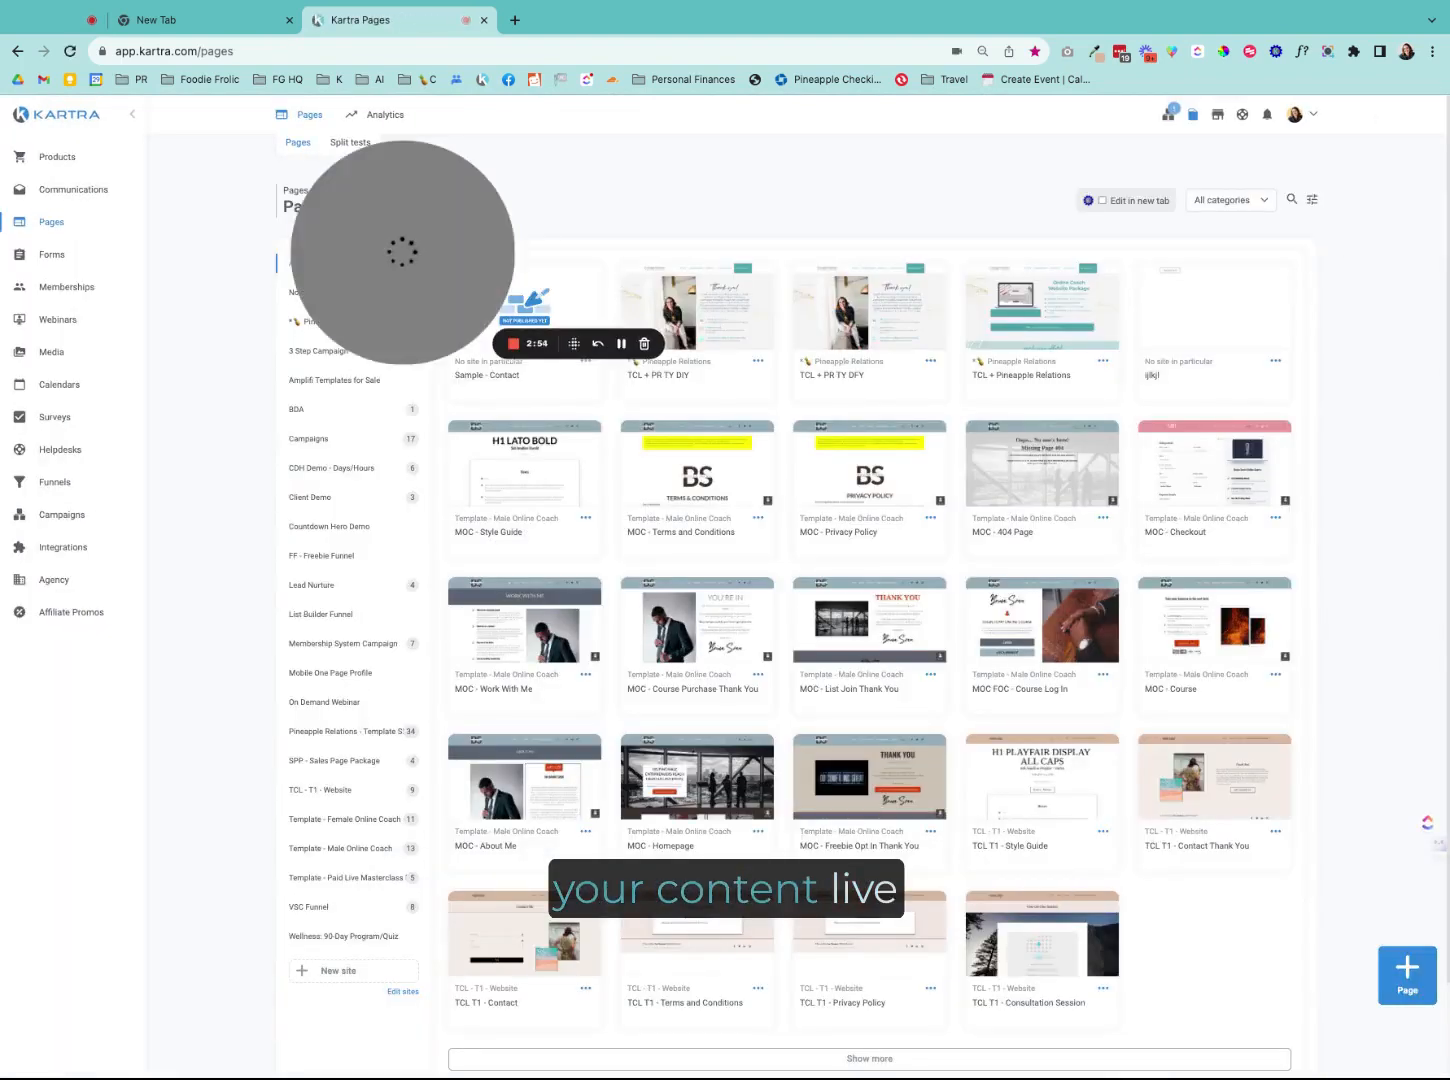
# Step: Start a new page from the Simple clean thank you template, filtering the gallery to Thank You Pages
pyautogui.moveTo(1266, 621)
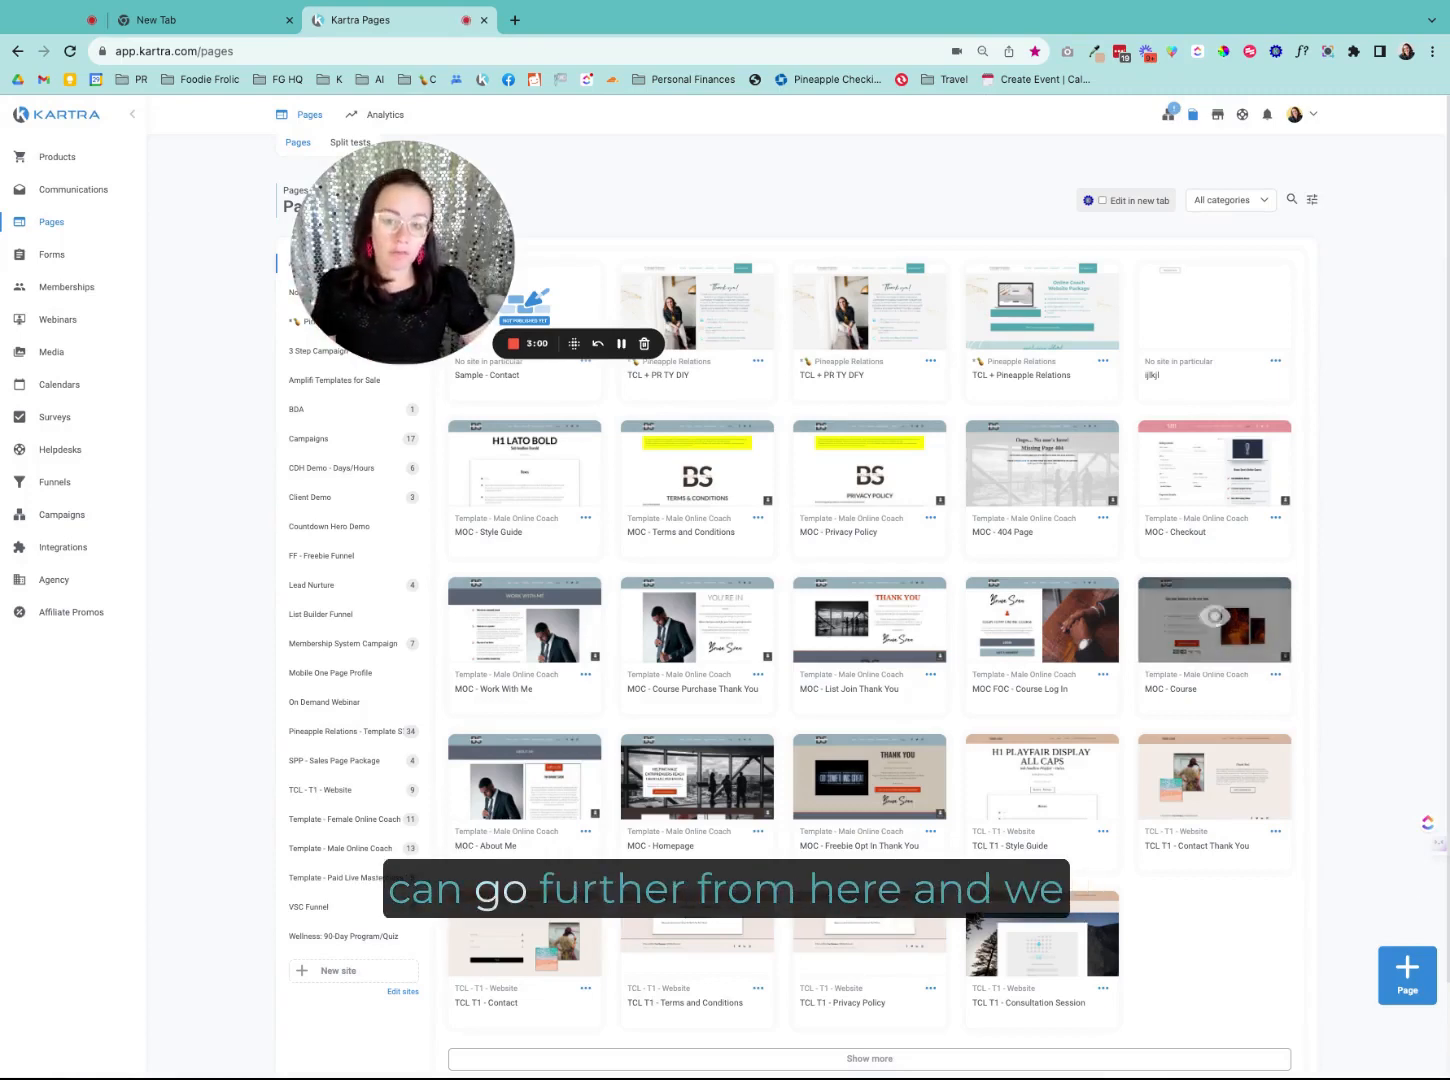
pyautogui.click(1405, 990)
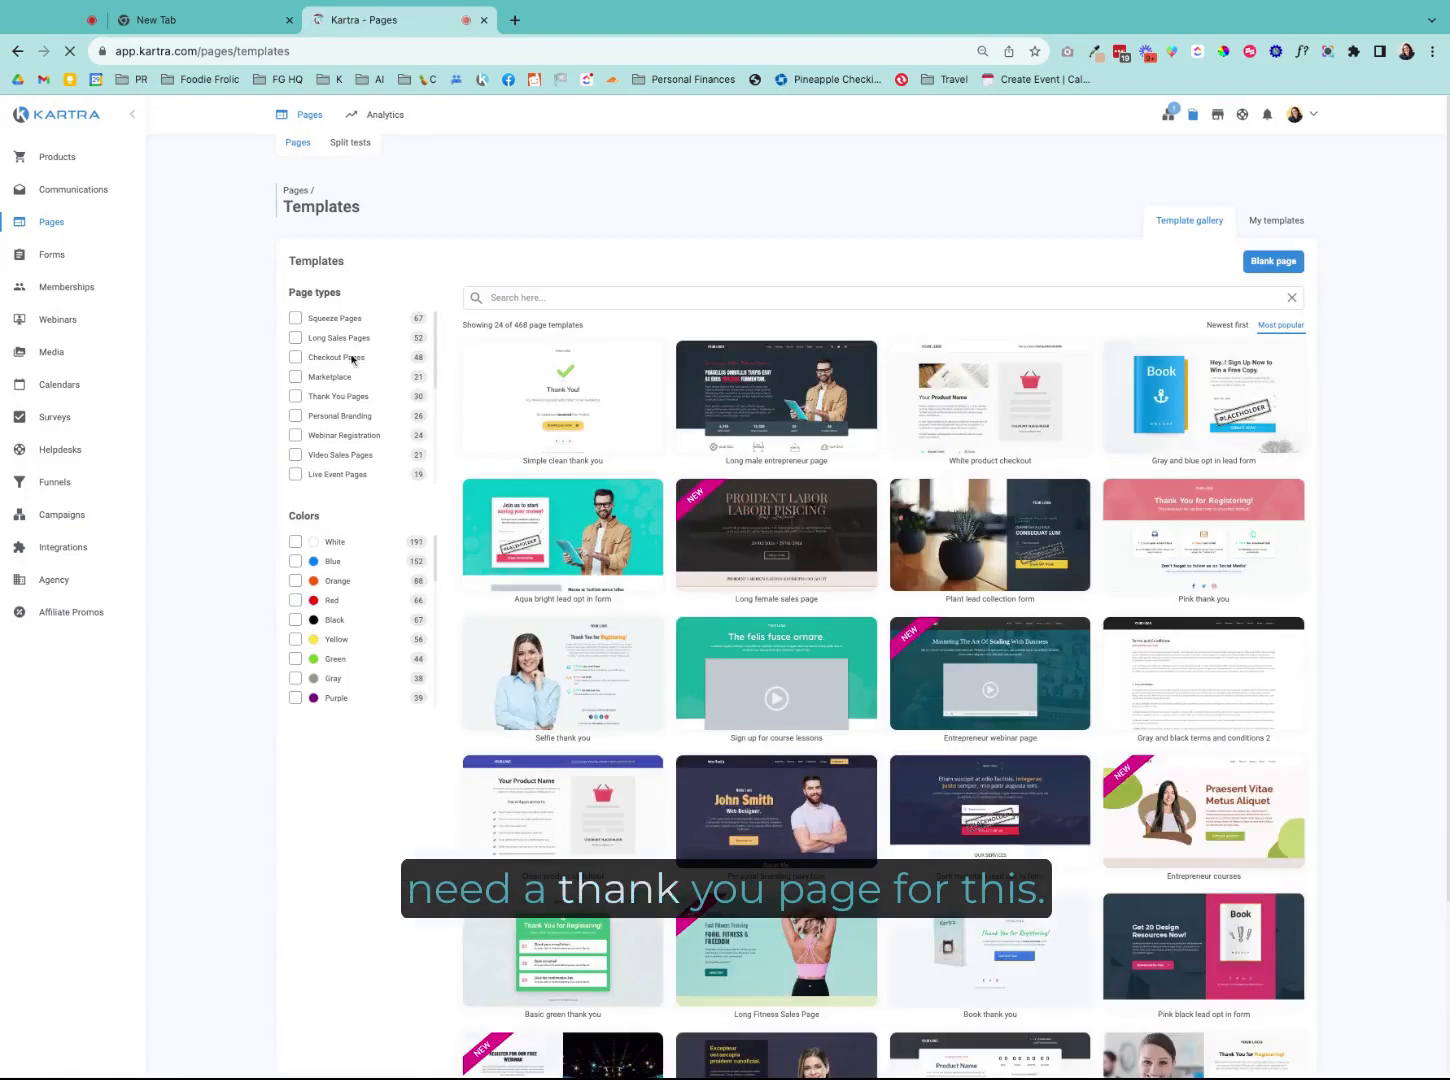
pyautogui.click(297, 397)
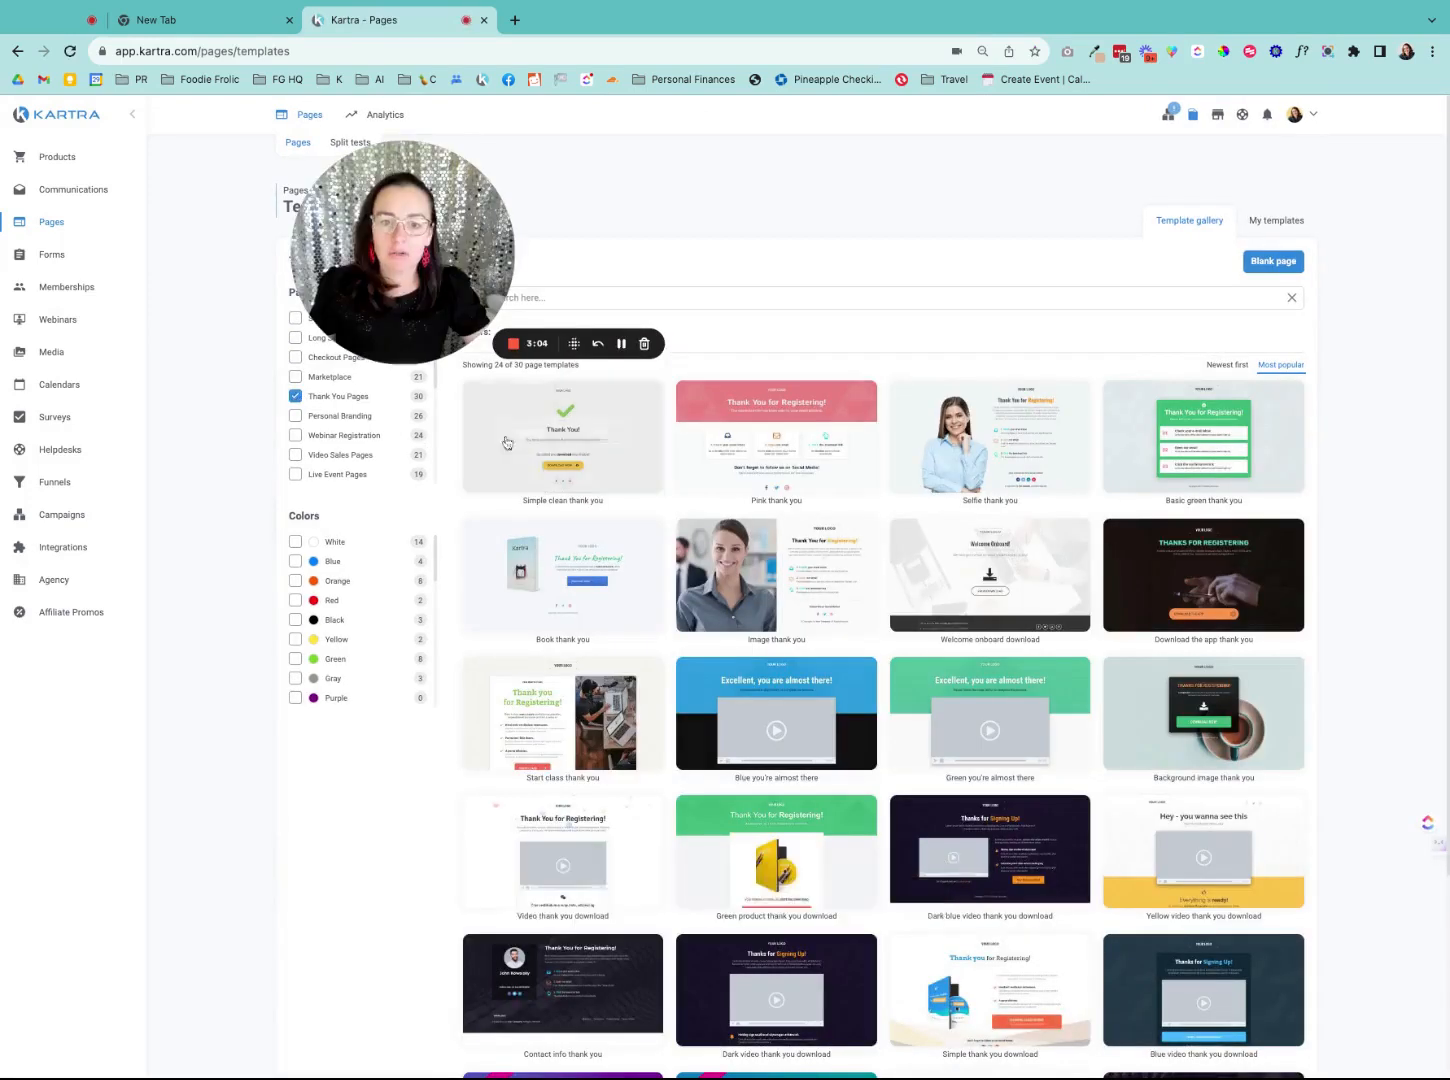
pyautogui.click(597, 436)
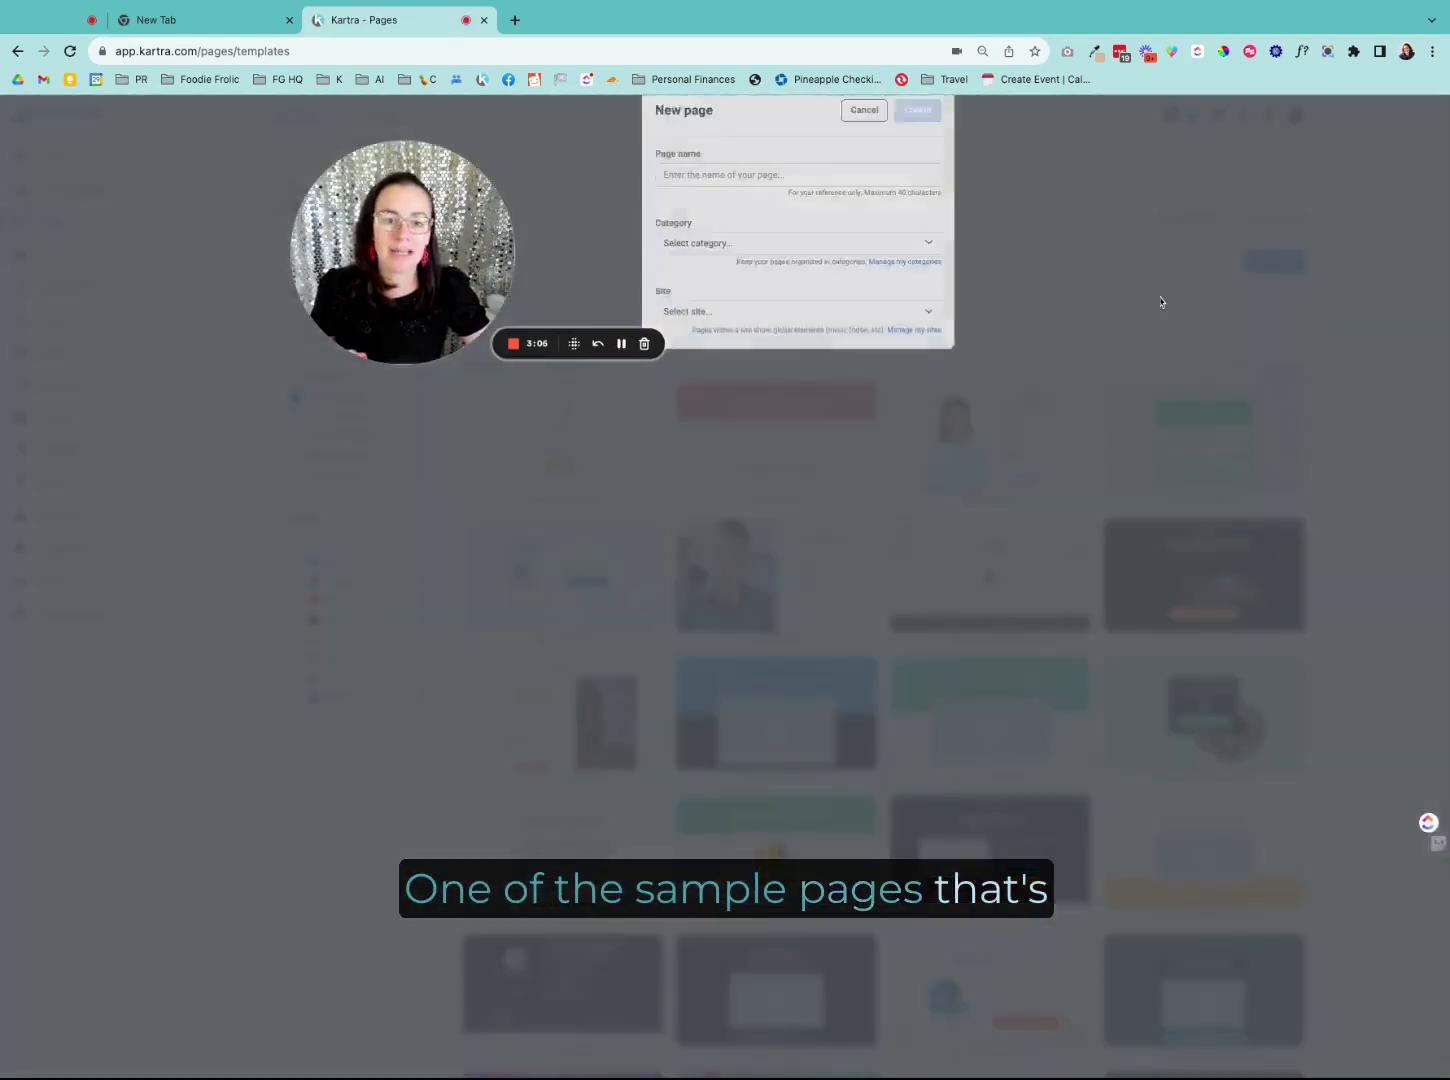
# Step: Create the page as Contact Form Thank You, with no category in particular and no site in particular
pyautogui.write('Contact Form ')
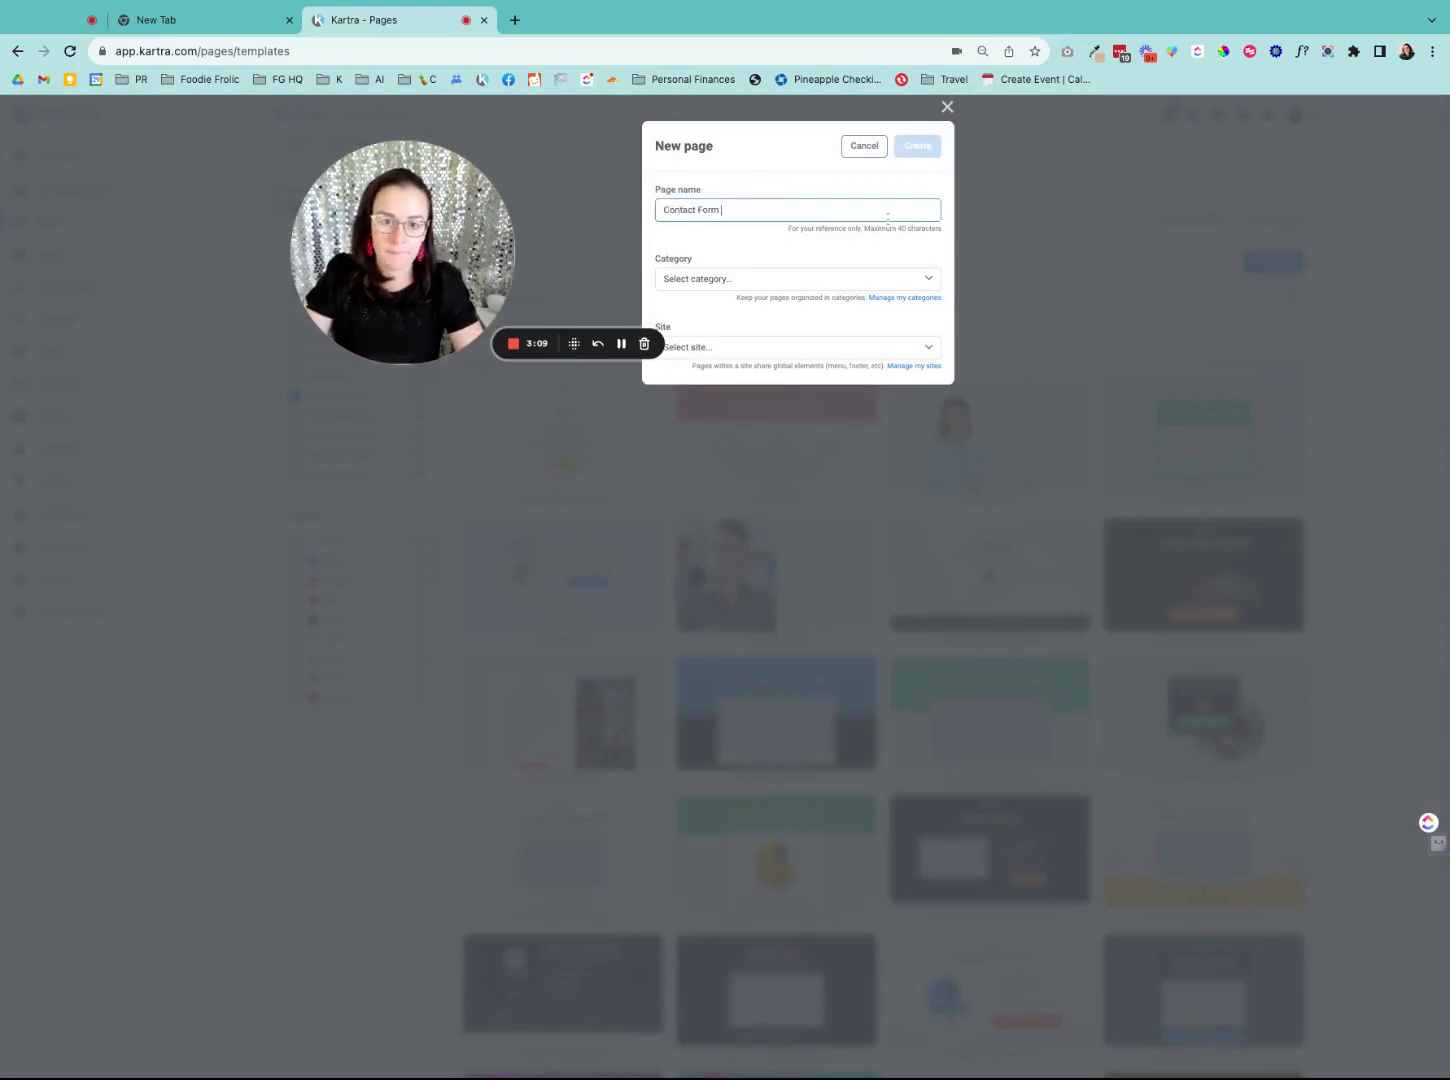
pyautogui.write('Thank You')
pyautogui.click(783, 281)
pyautogui.click(731, 329)
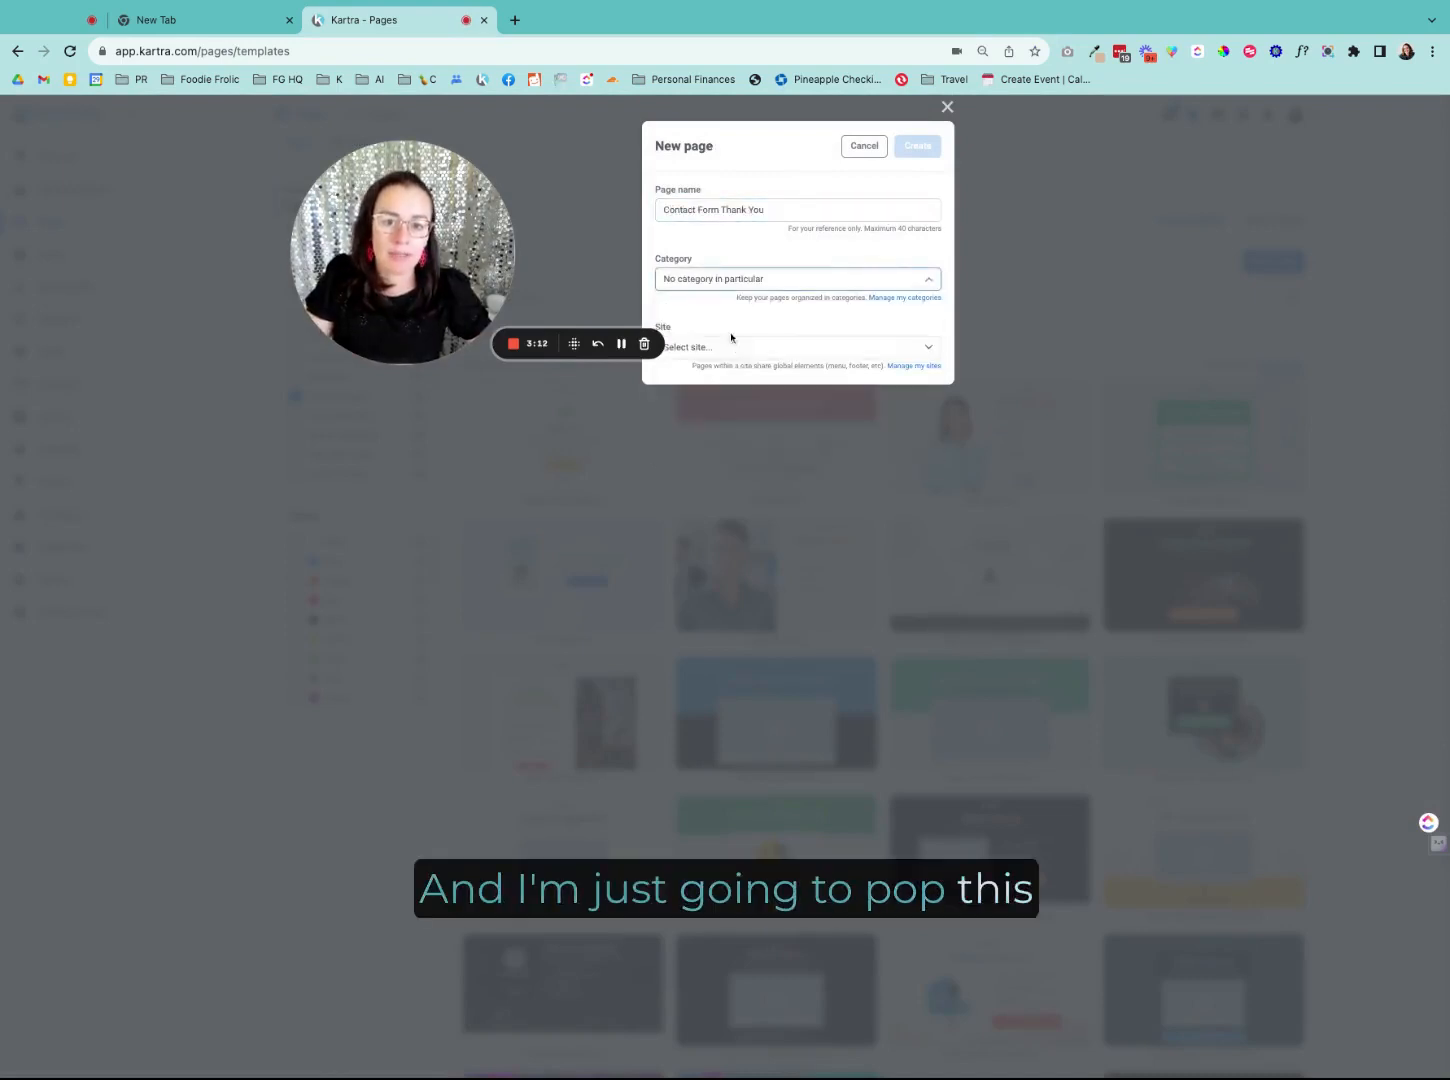
pyautogui.click(753, 347)
pyautogui.click(737, 398)
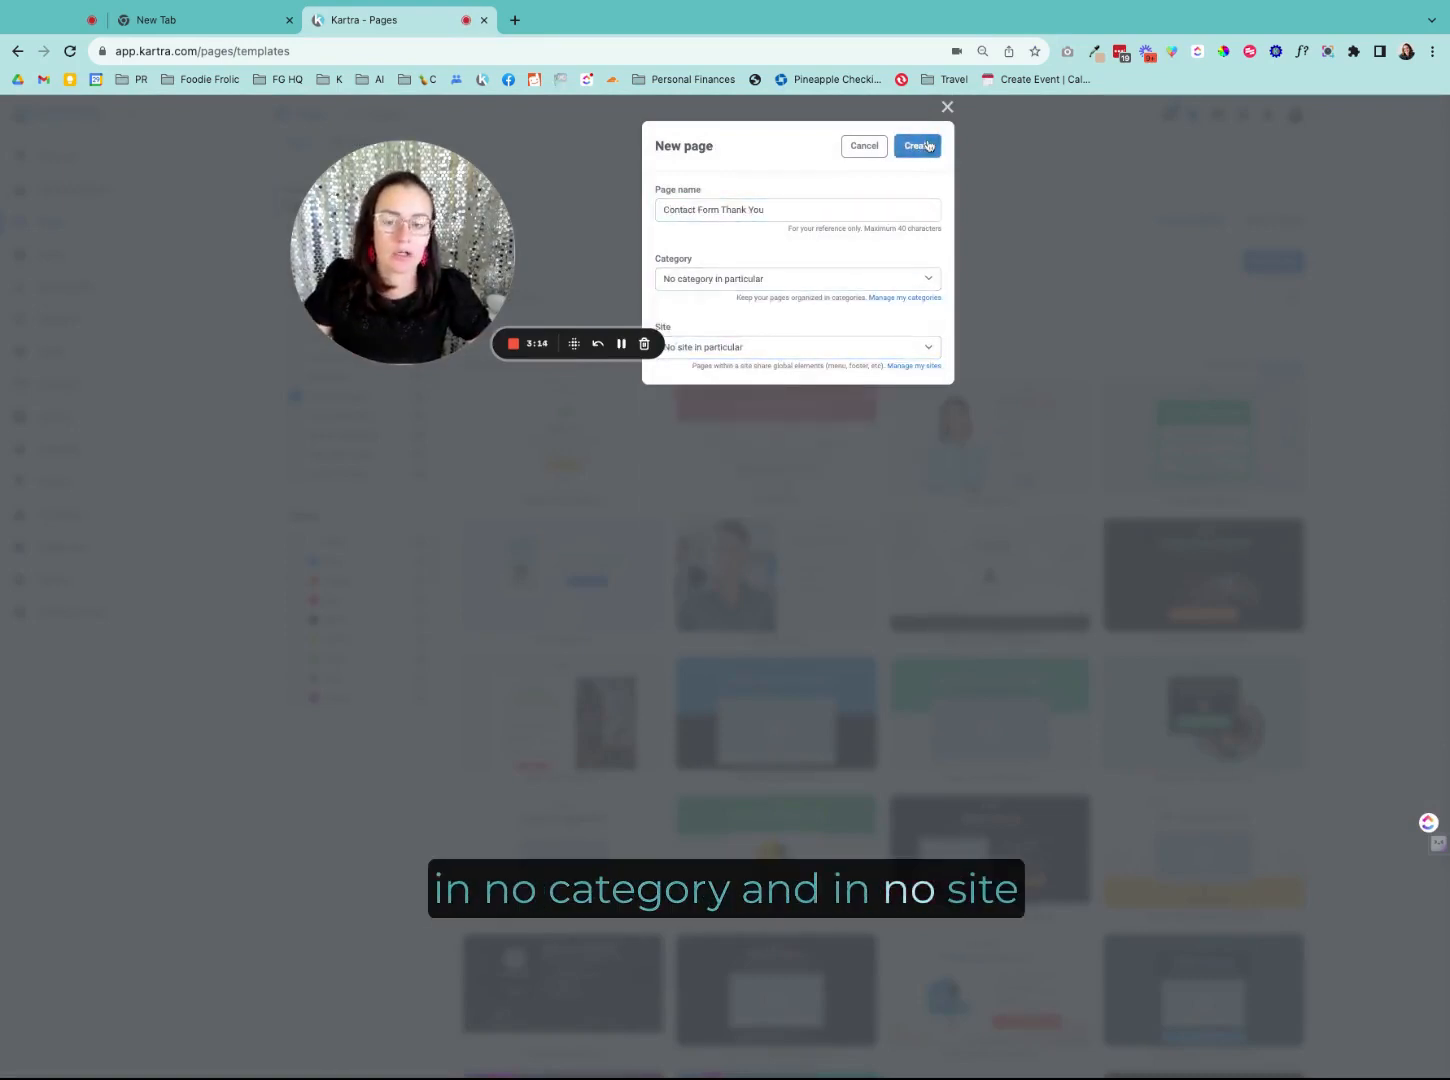
pyautogui.click(918, 146)
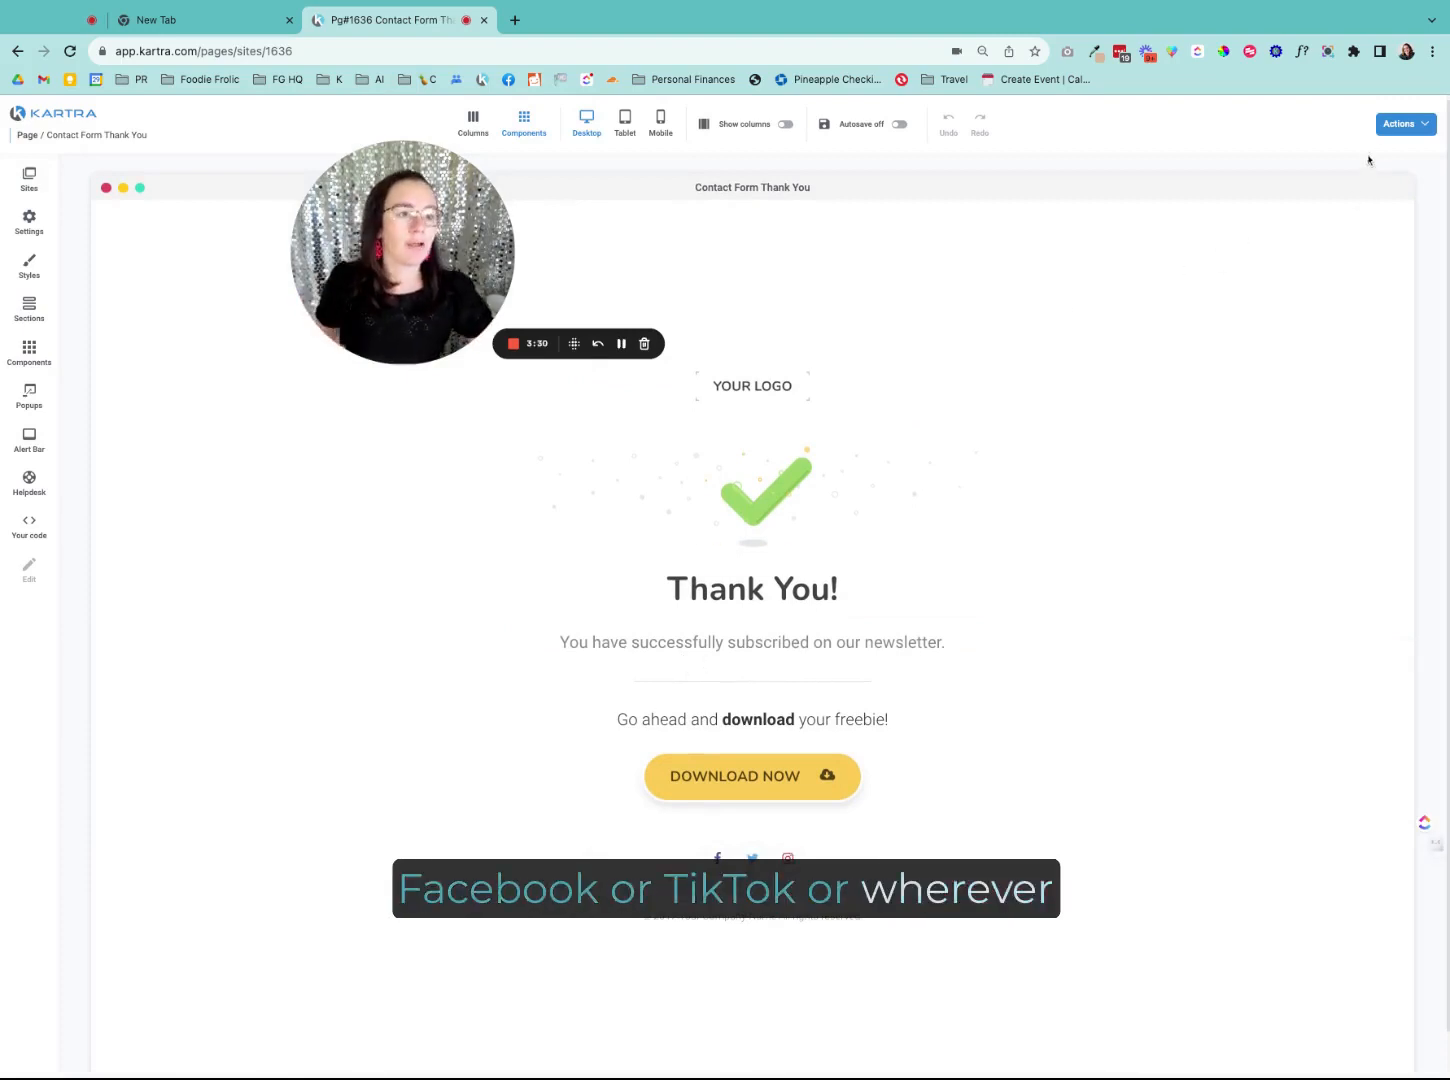
pyautogui.click(1391, 124)
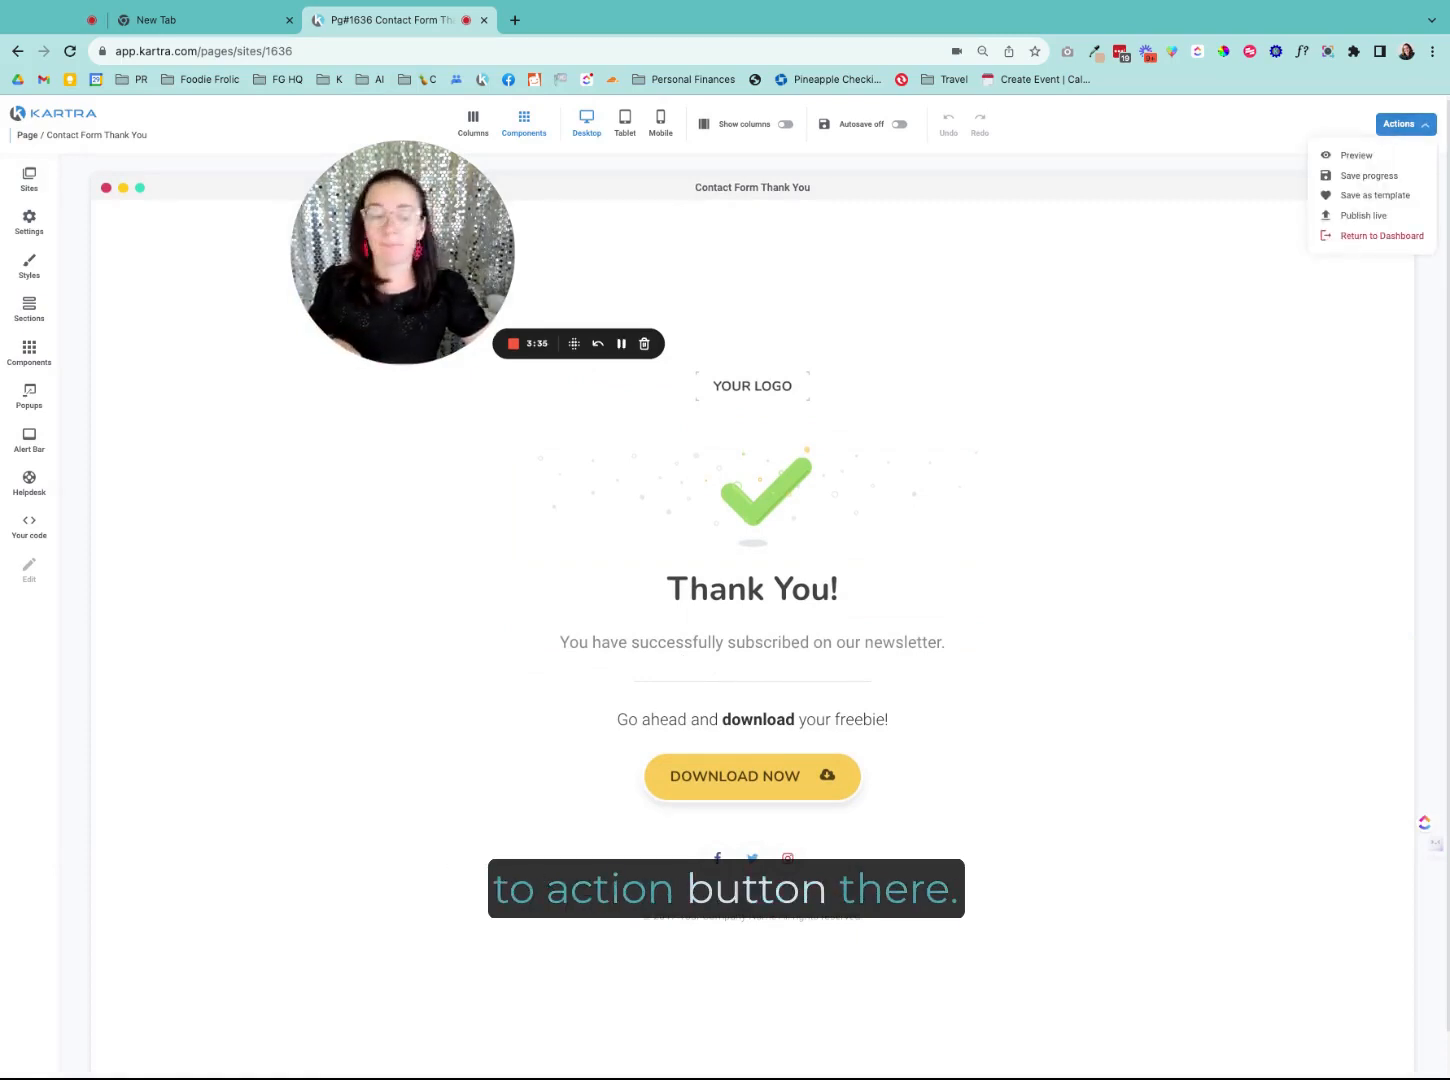
pyautogui.click(1381, 235)
pyautogui.click(787, 145)
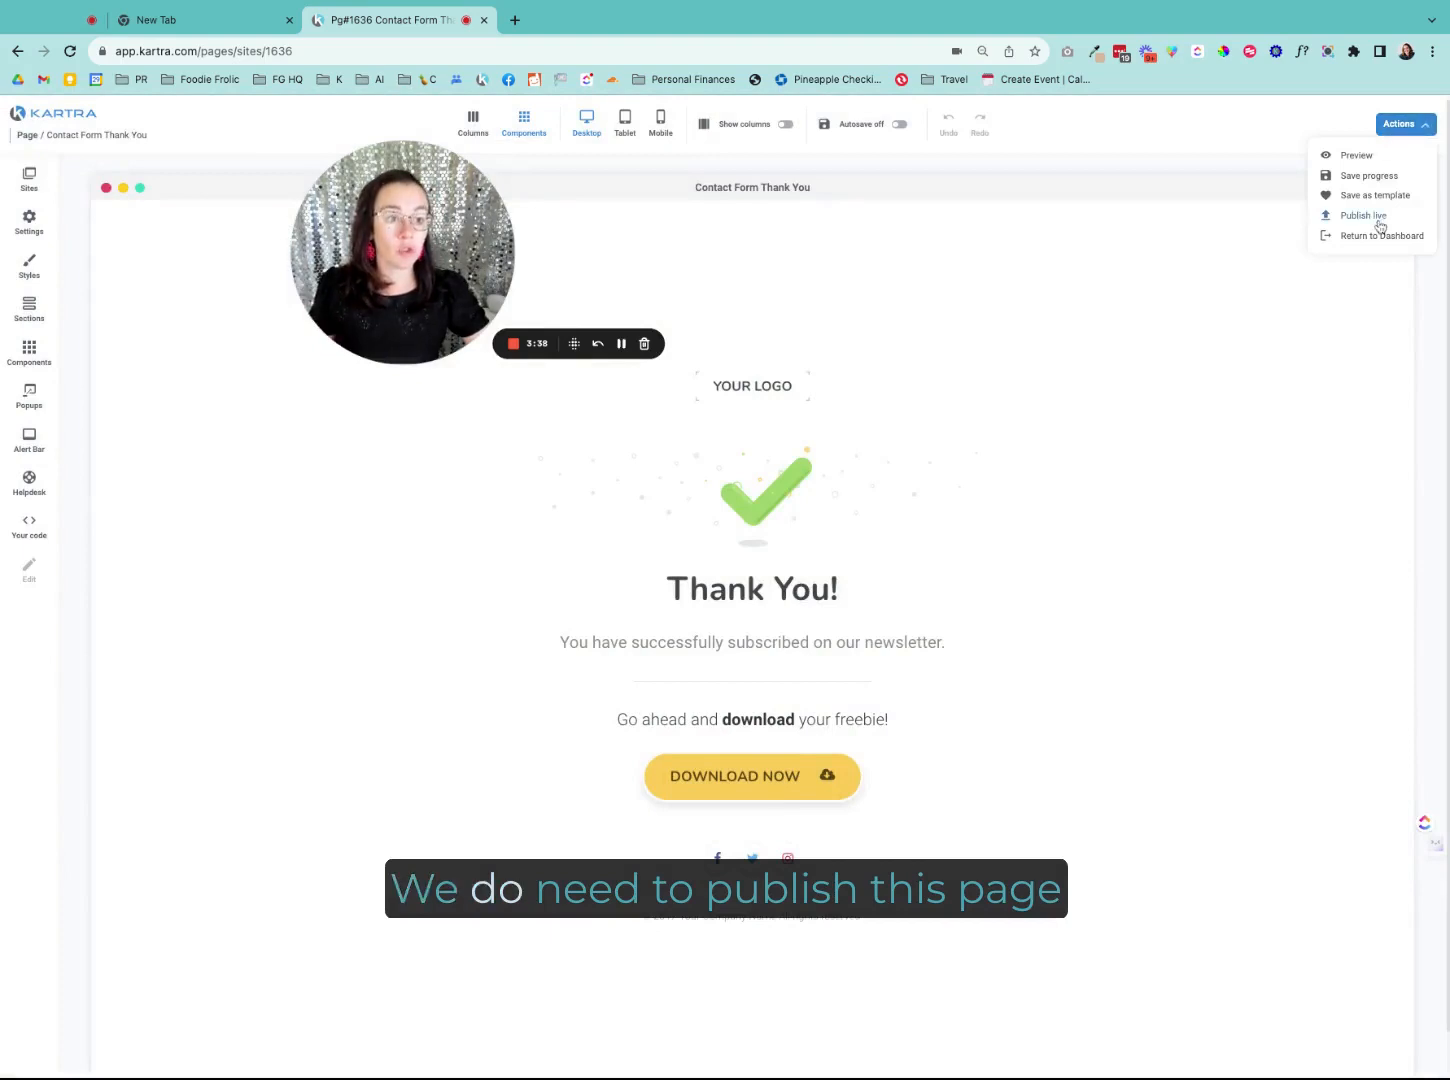
# Step: Publish the Contact Form Thank You page live and leave the page editor for the forms list
pyautogui.click(1378, 221)
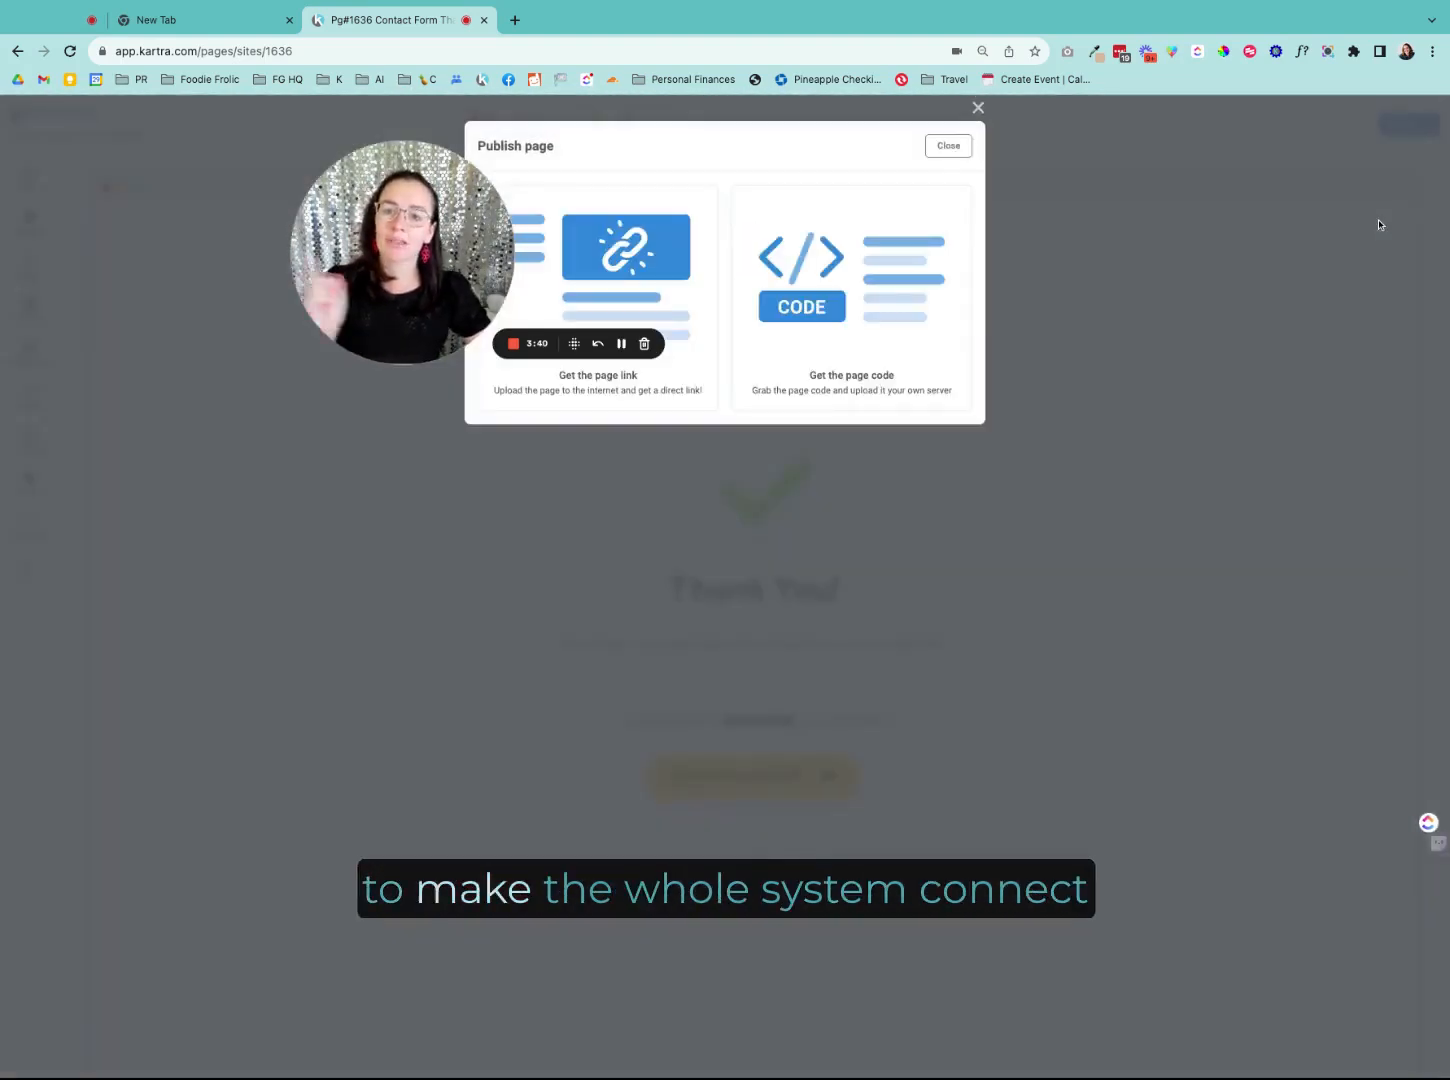
pyautogui.click(949, 145)
pyautogui.click(1404, 123)
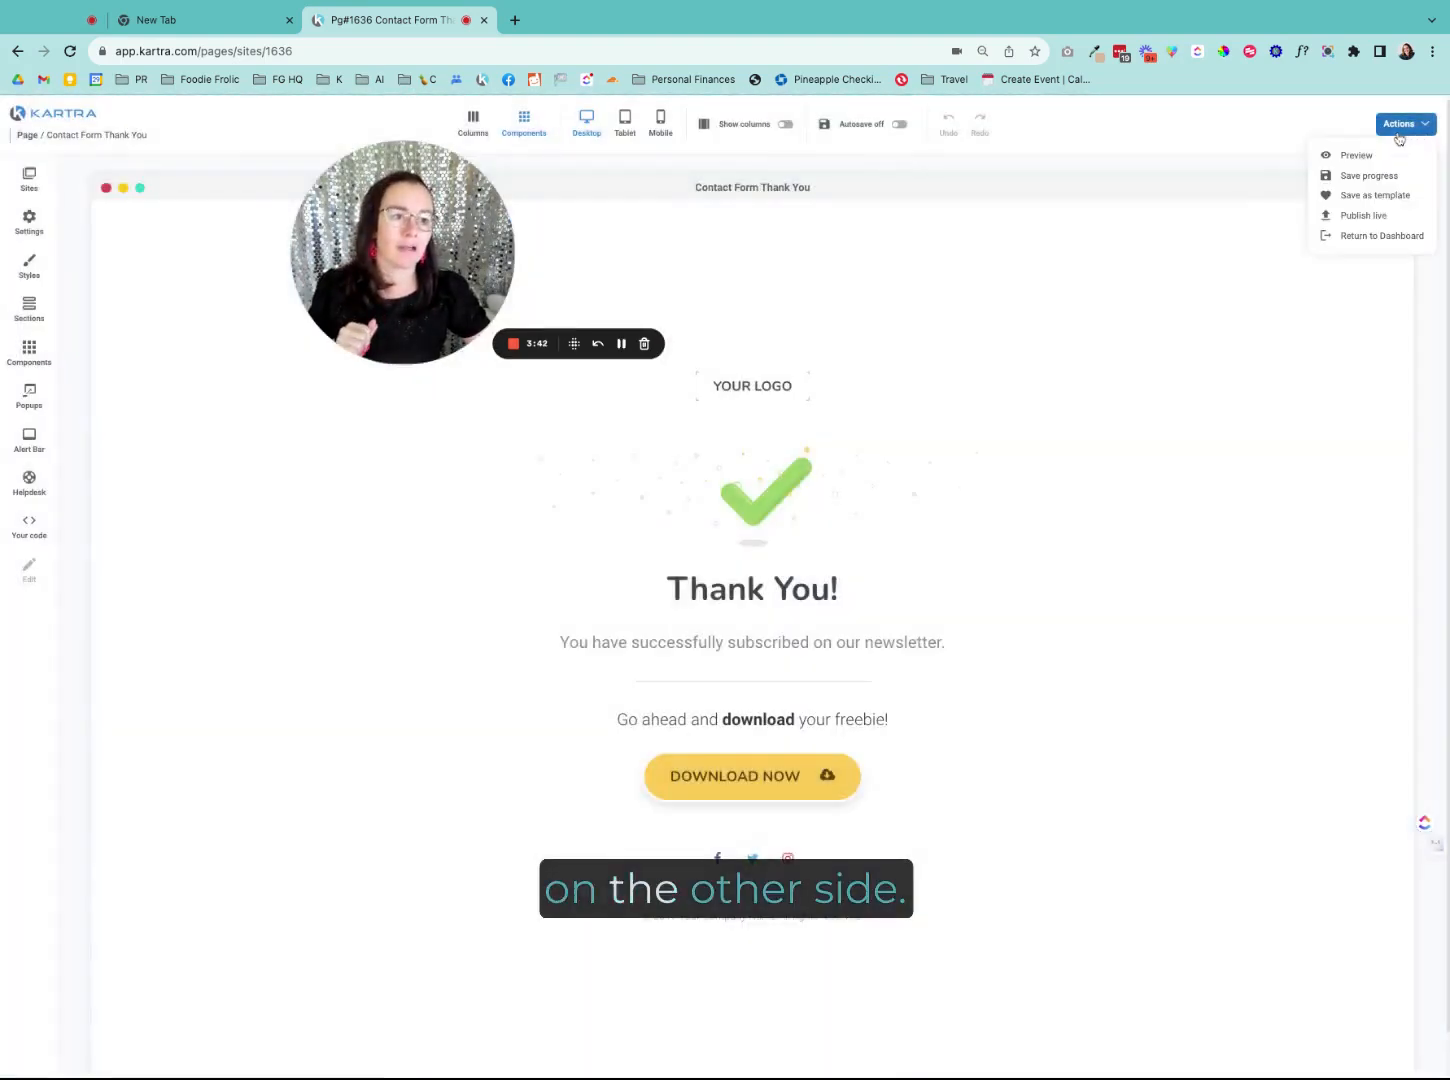
pyautogui.click(1378, 237)
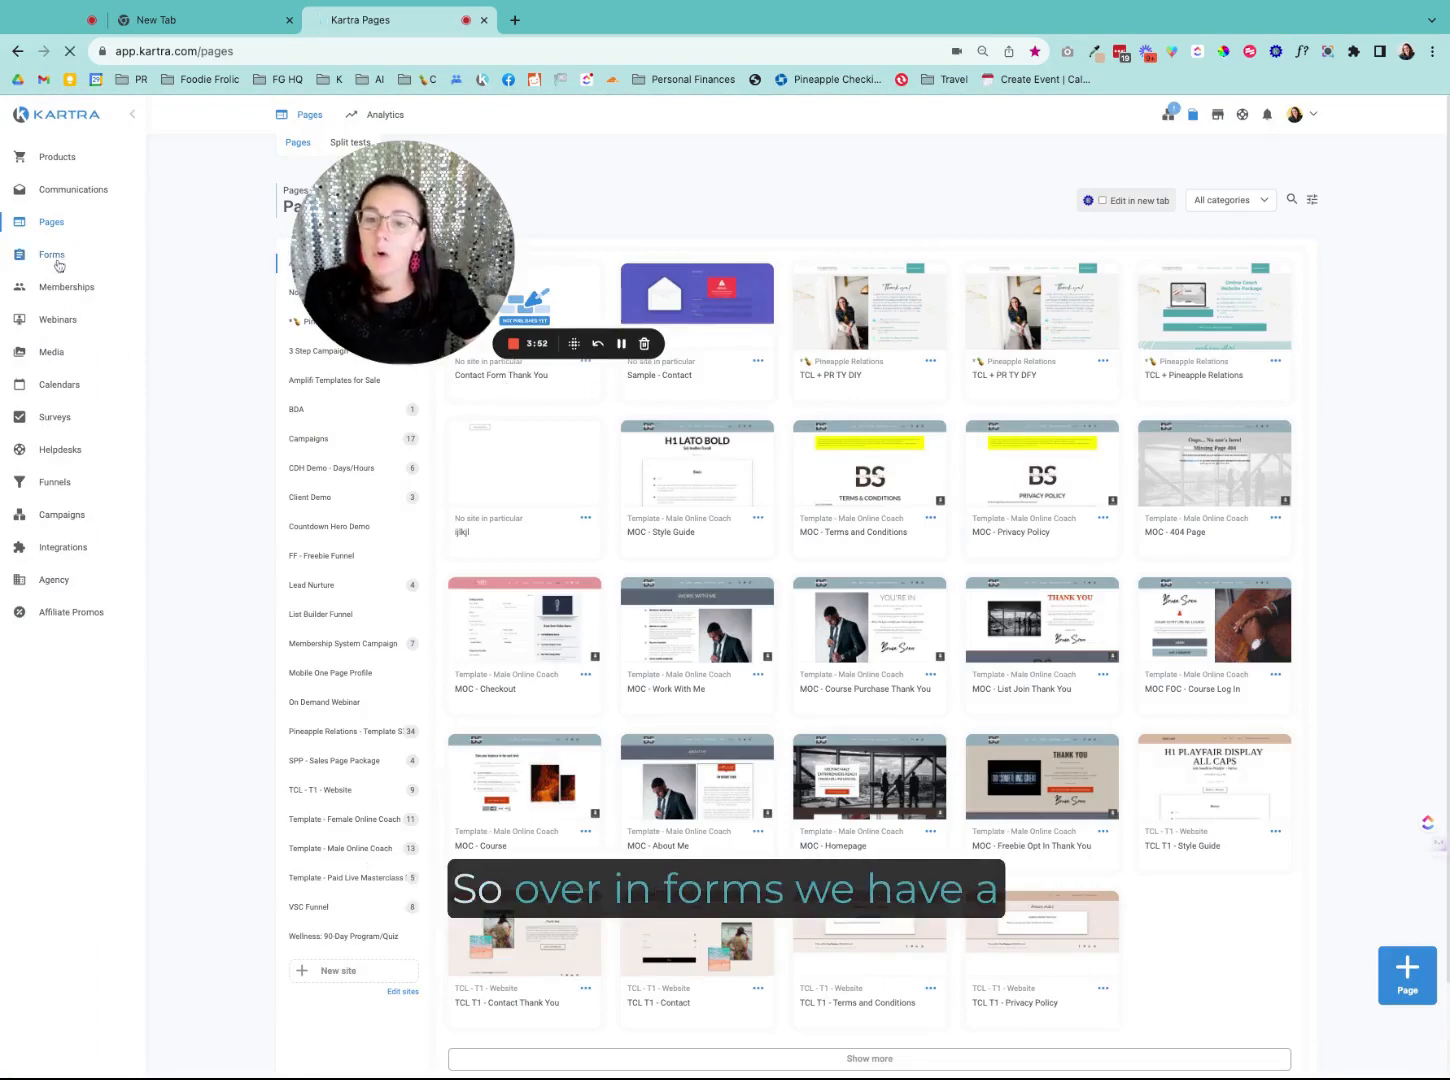
pyautogui.click(55, 262)
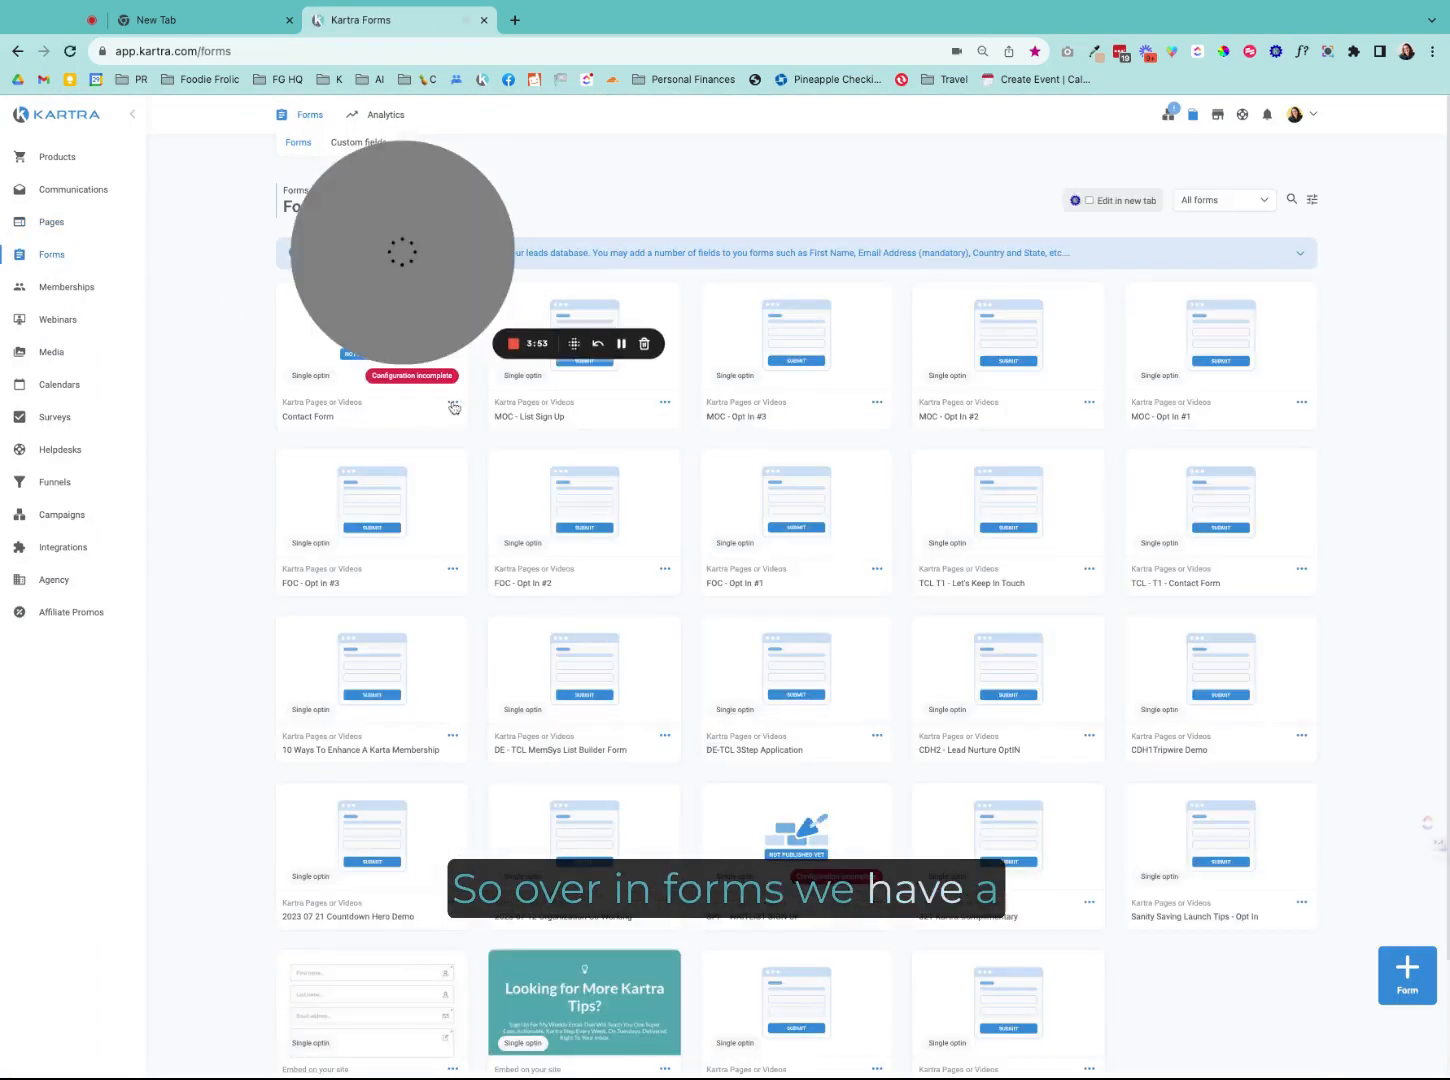
# Step: Open the opt-in form named Contact Form for editing
pyautogui.click(453, 403)
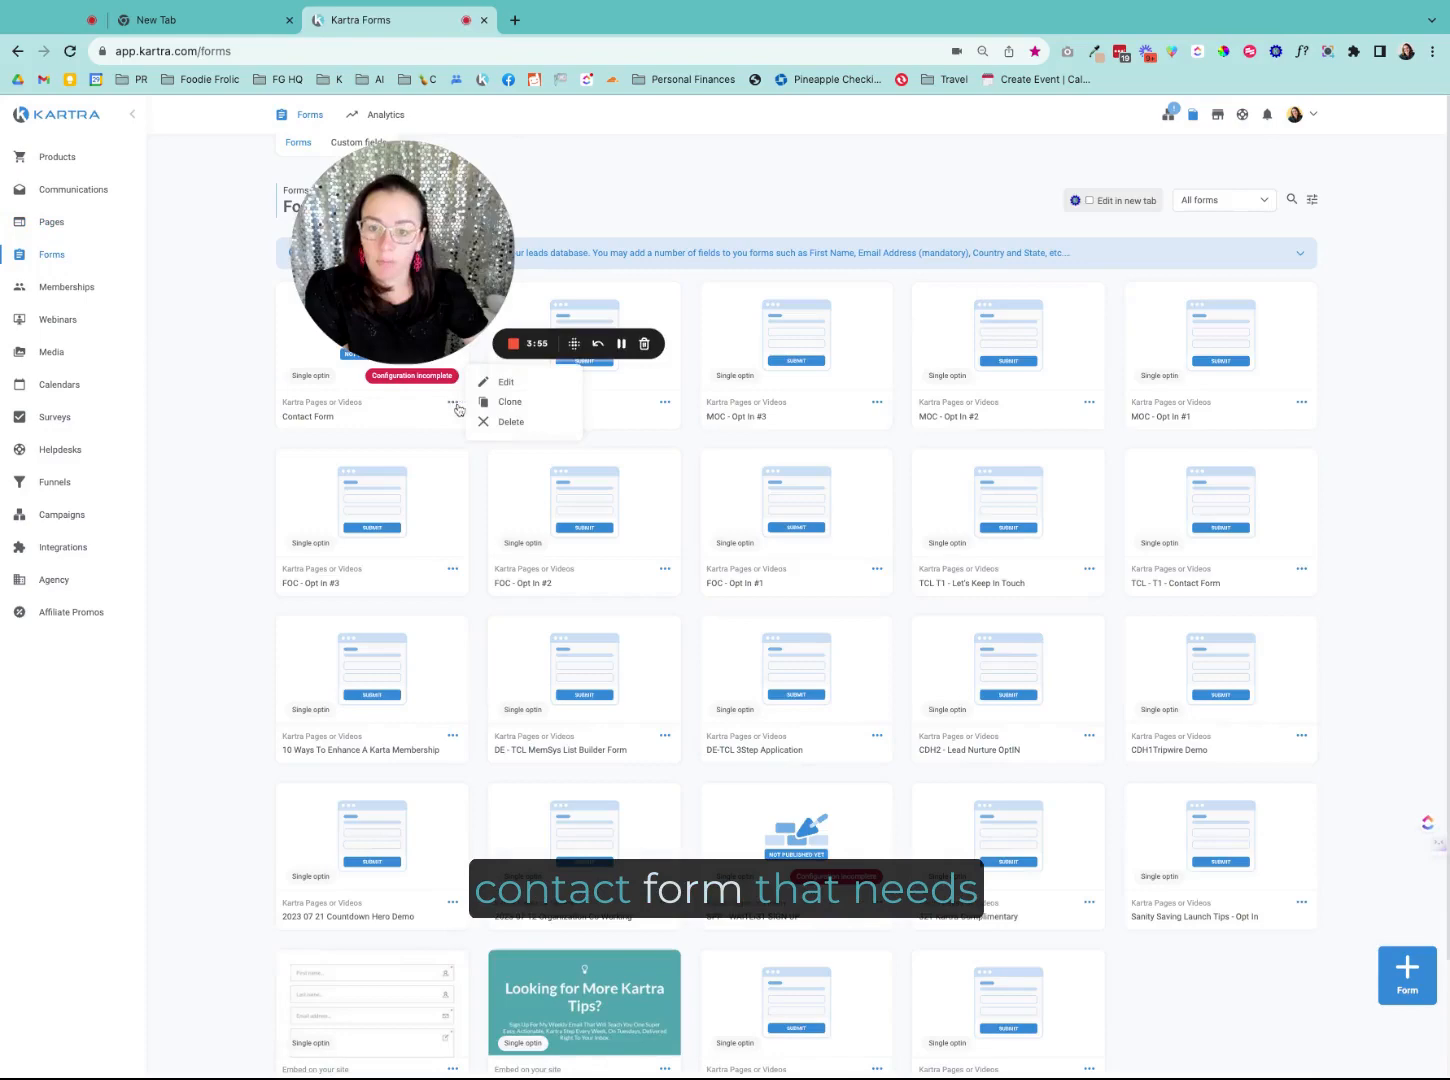
pyautogui.click(503, 383)
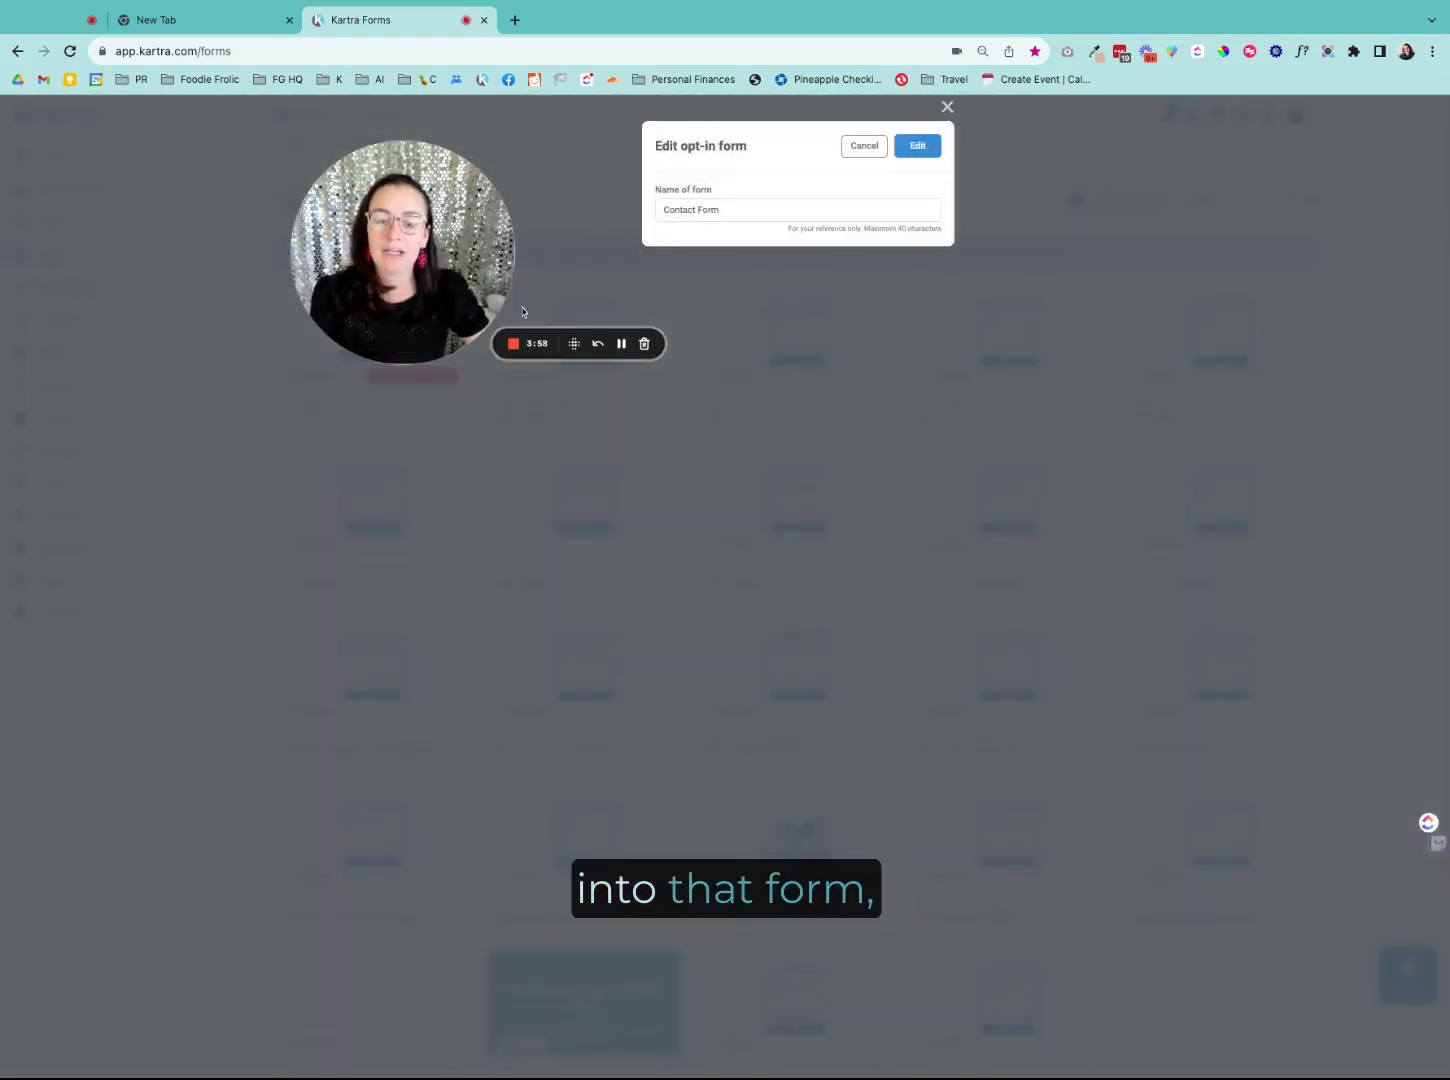
pyautogui.click(914, 157)
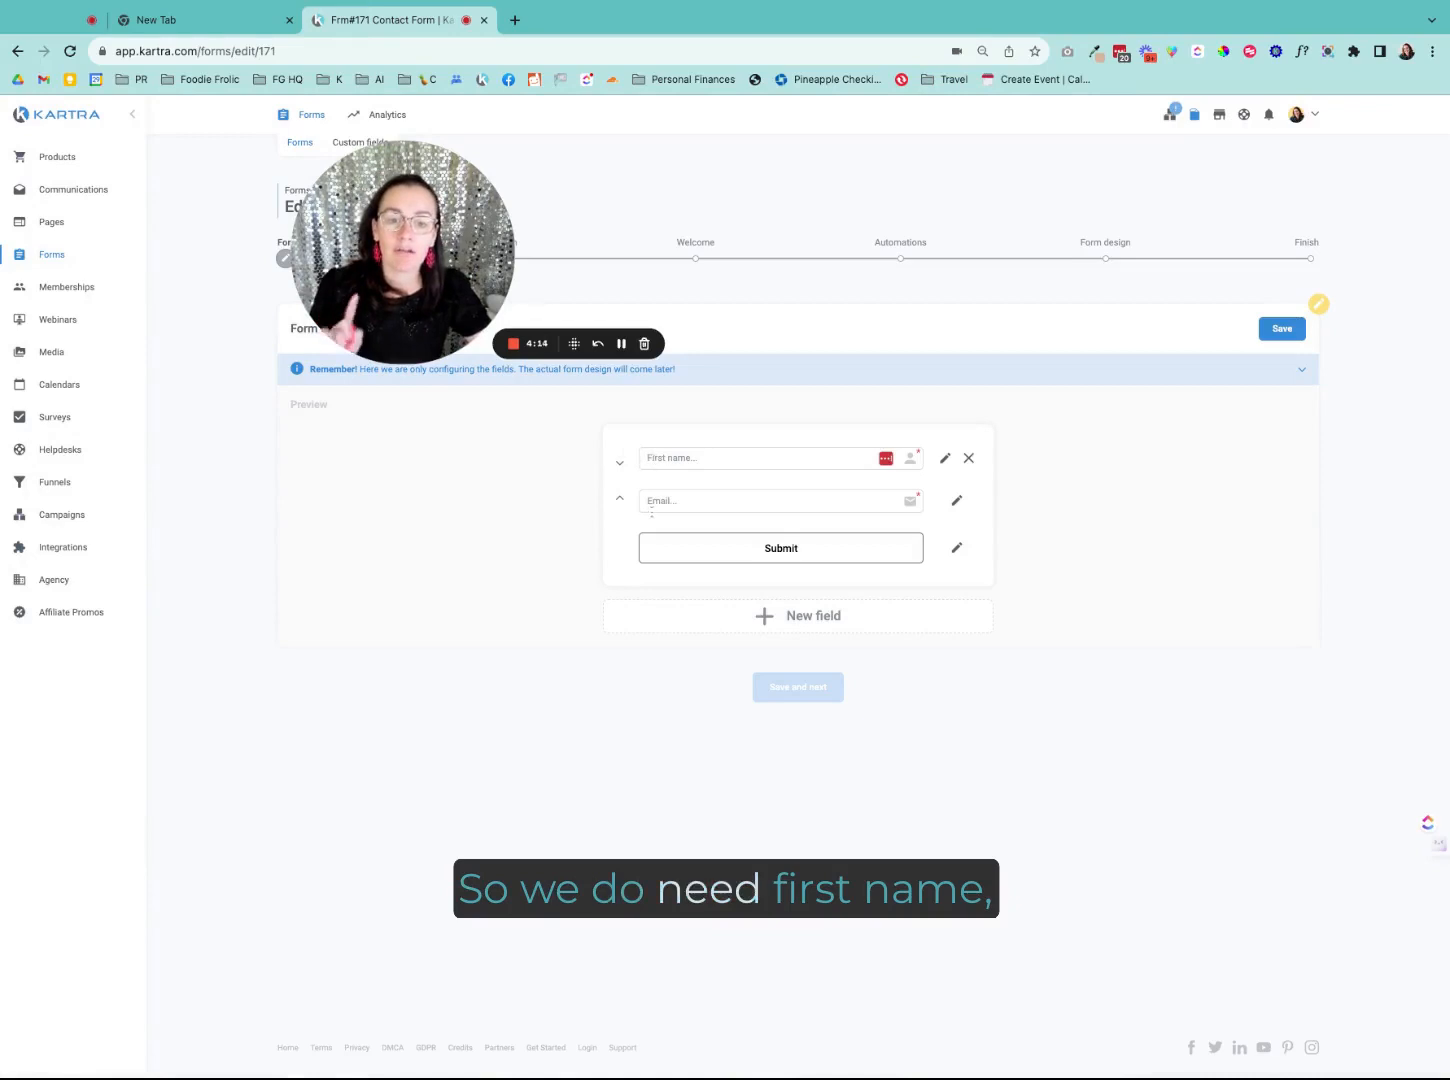
# Step: Add a new custom field to the form with the identifier contact_message, using the Text area type
pyautogui.click(765, 616)
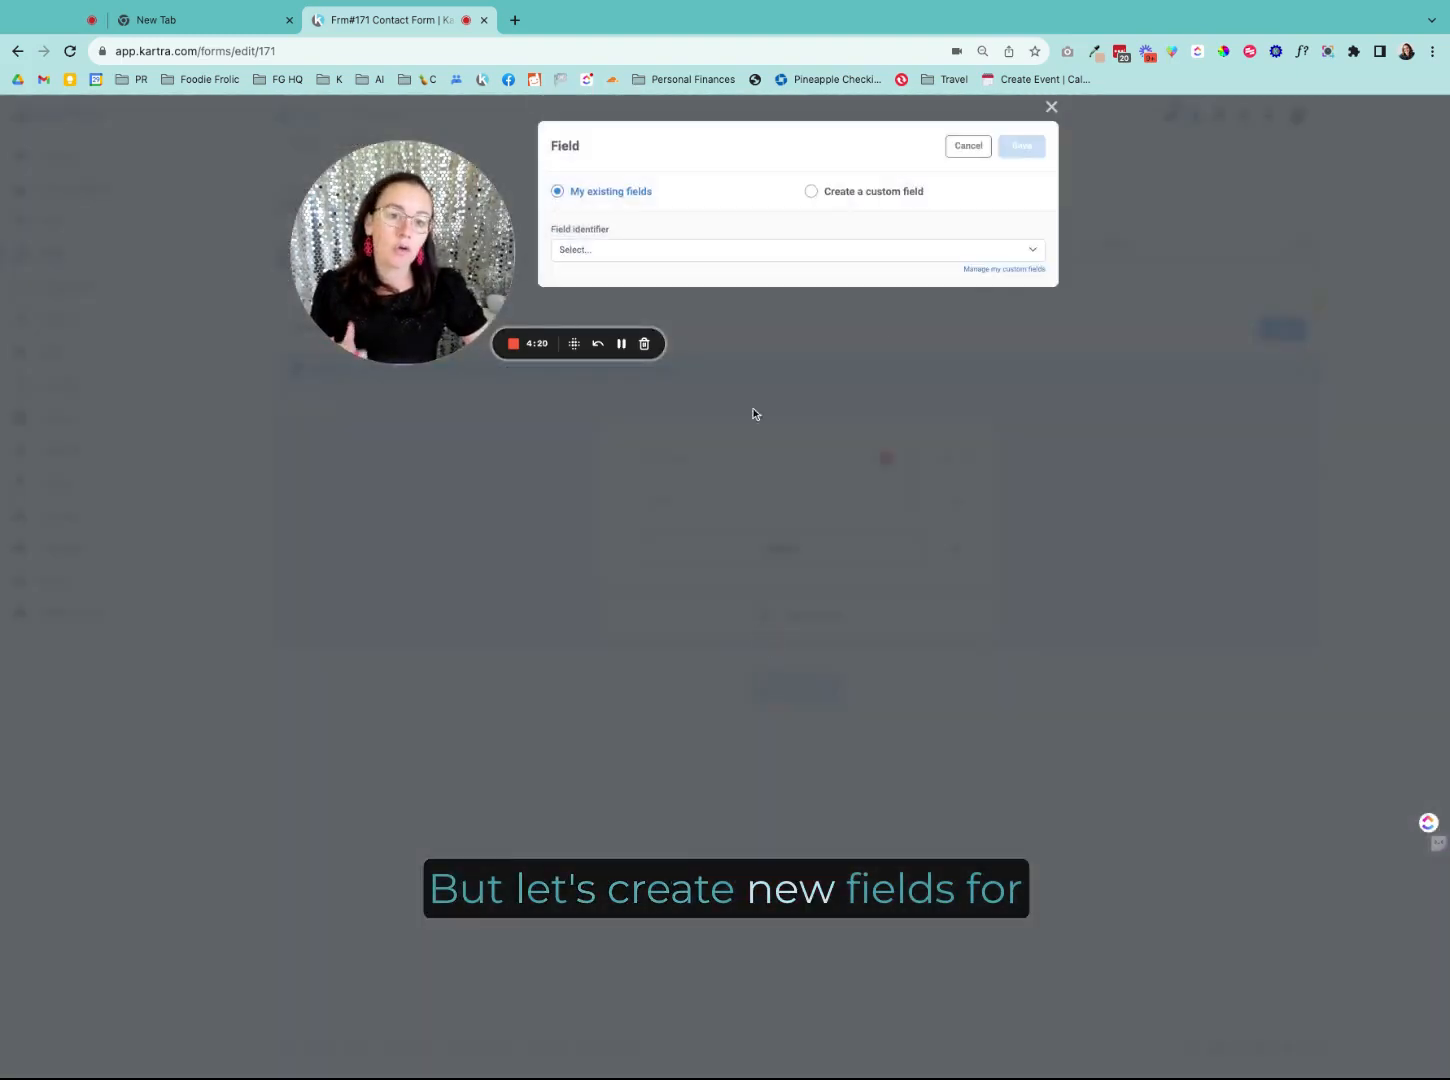
pyautogui.click(826, 200)
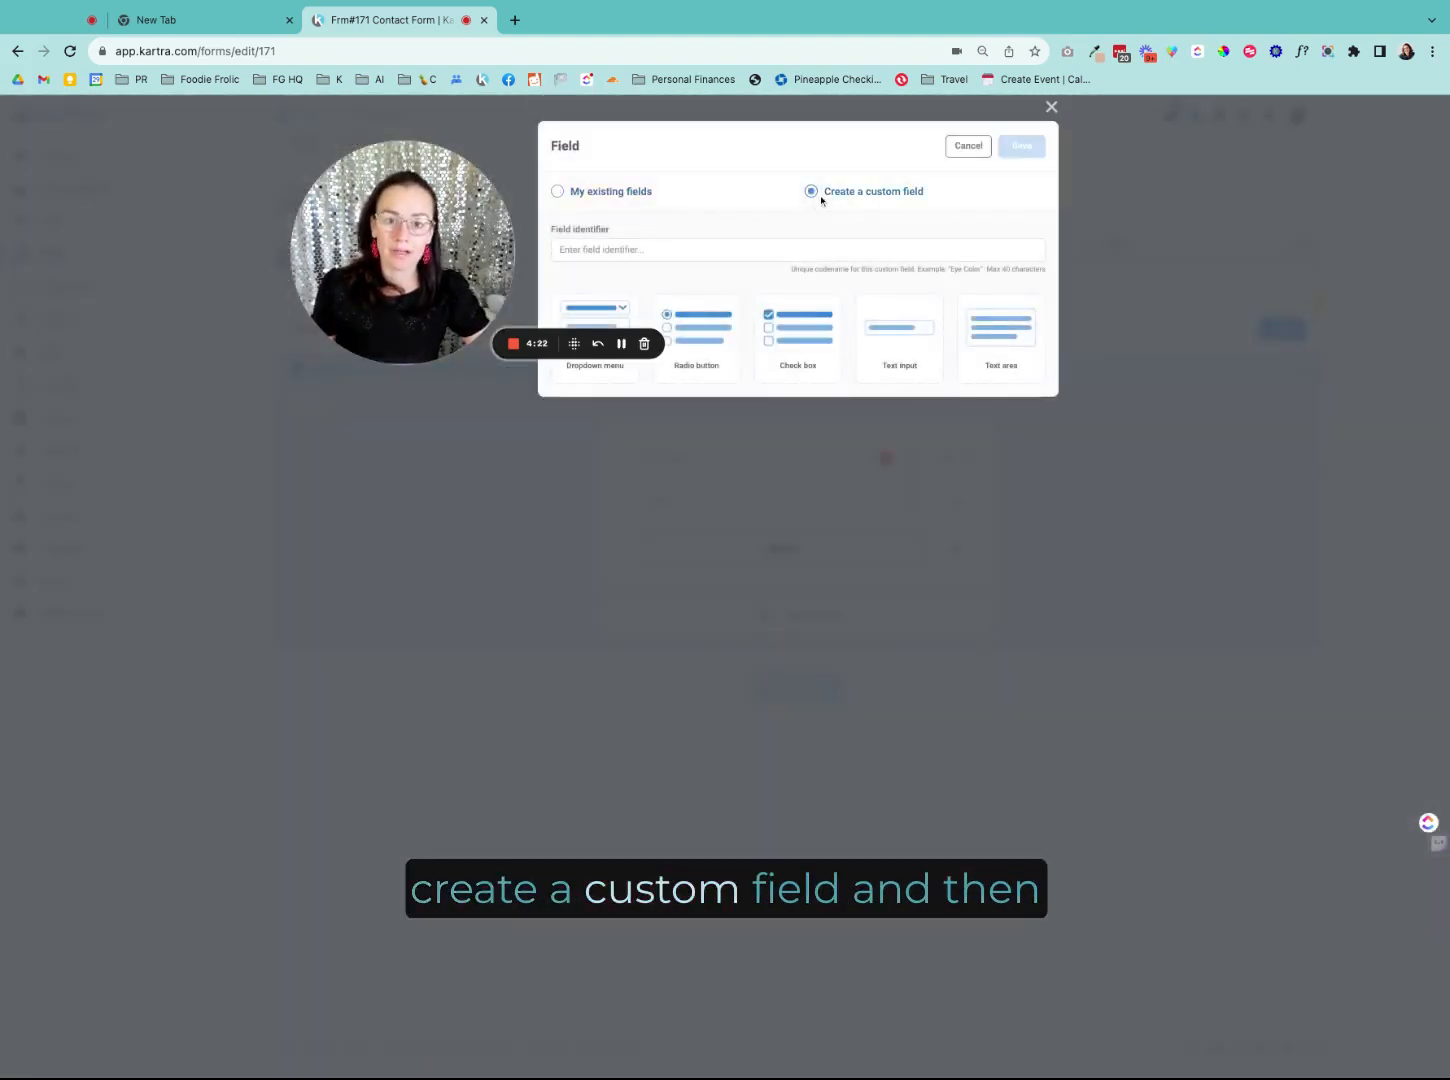
pyautogui.click(646, 247)
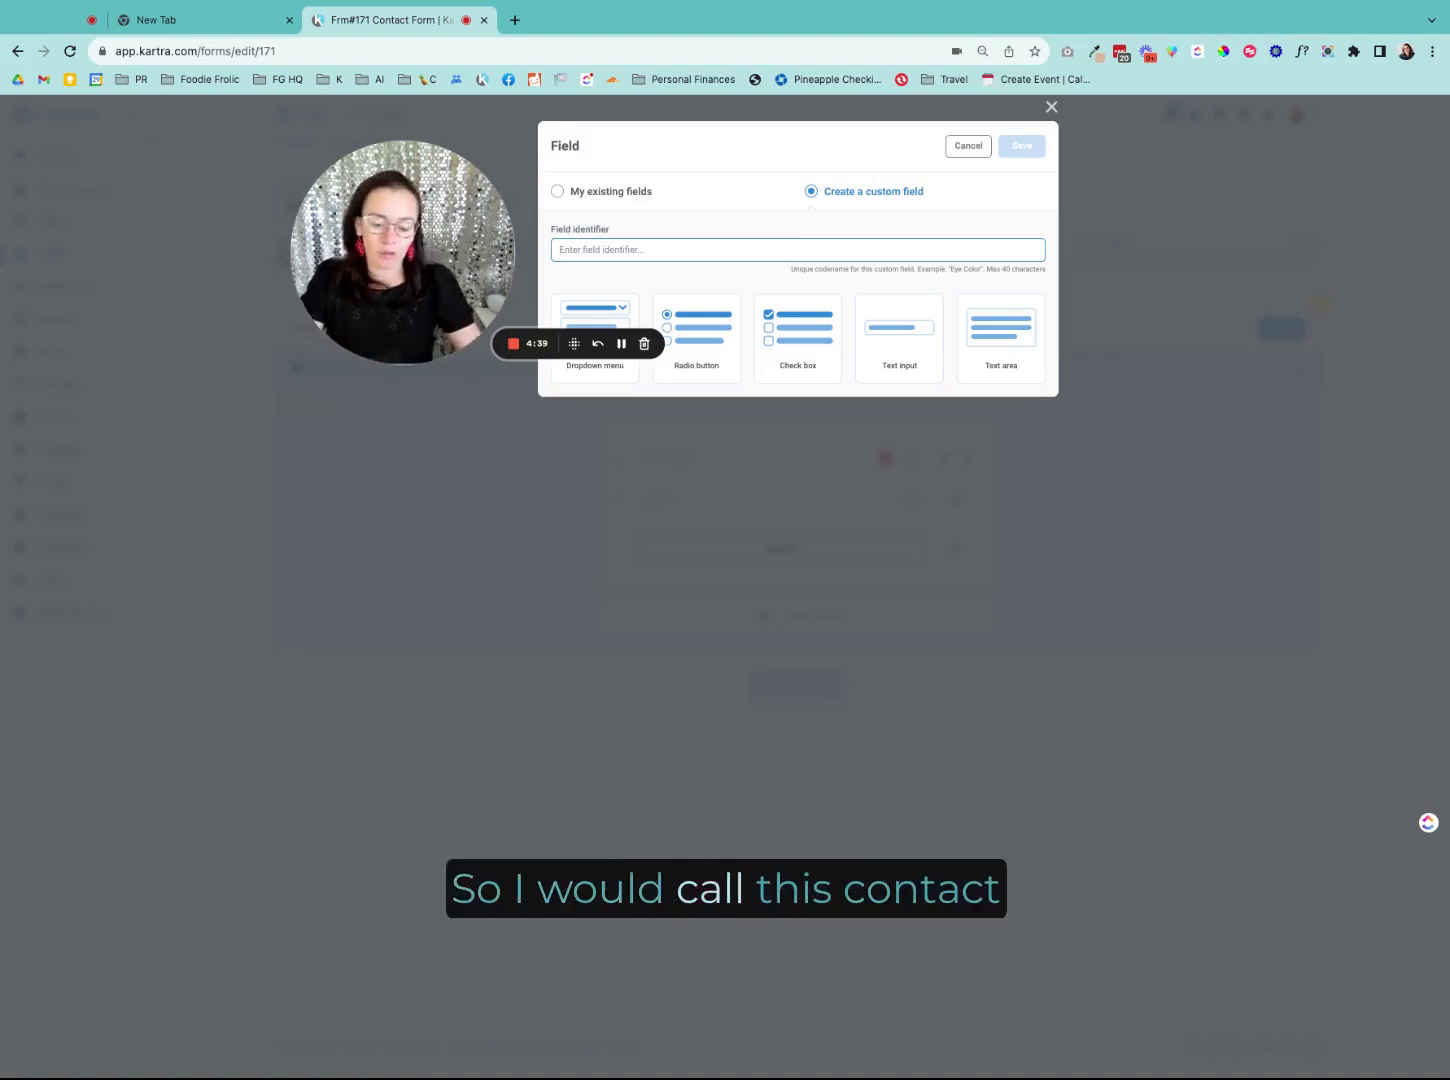
pyautogui.write('nt')
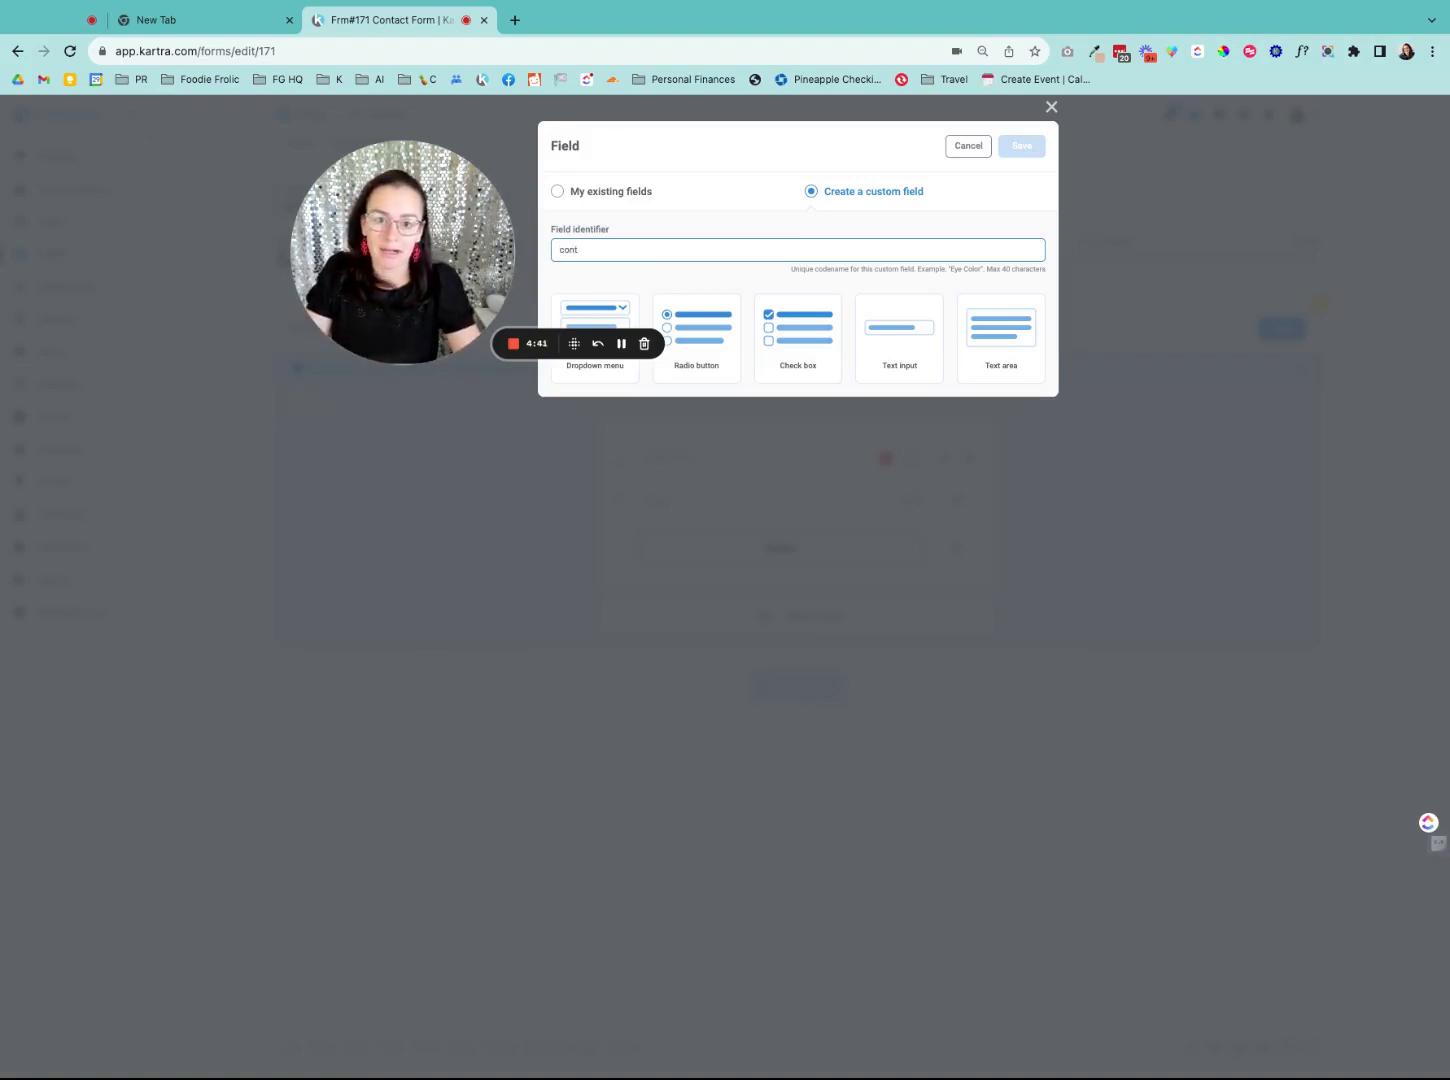
pyautogui.write('act_message')
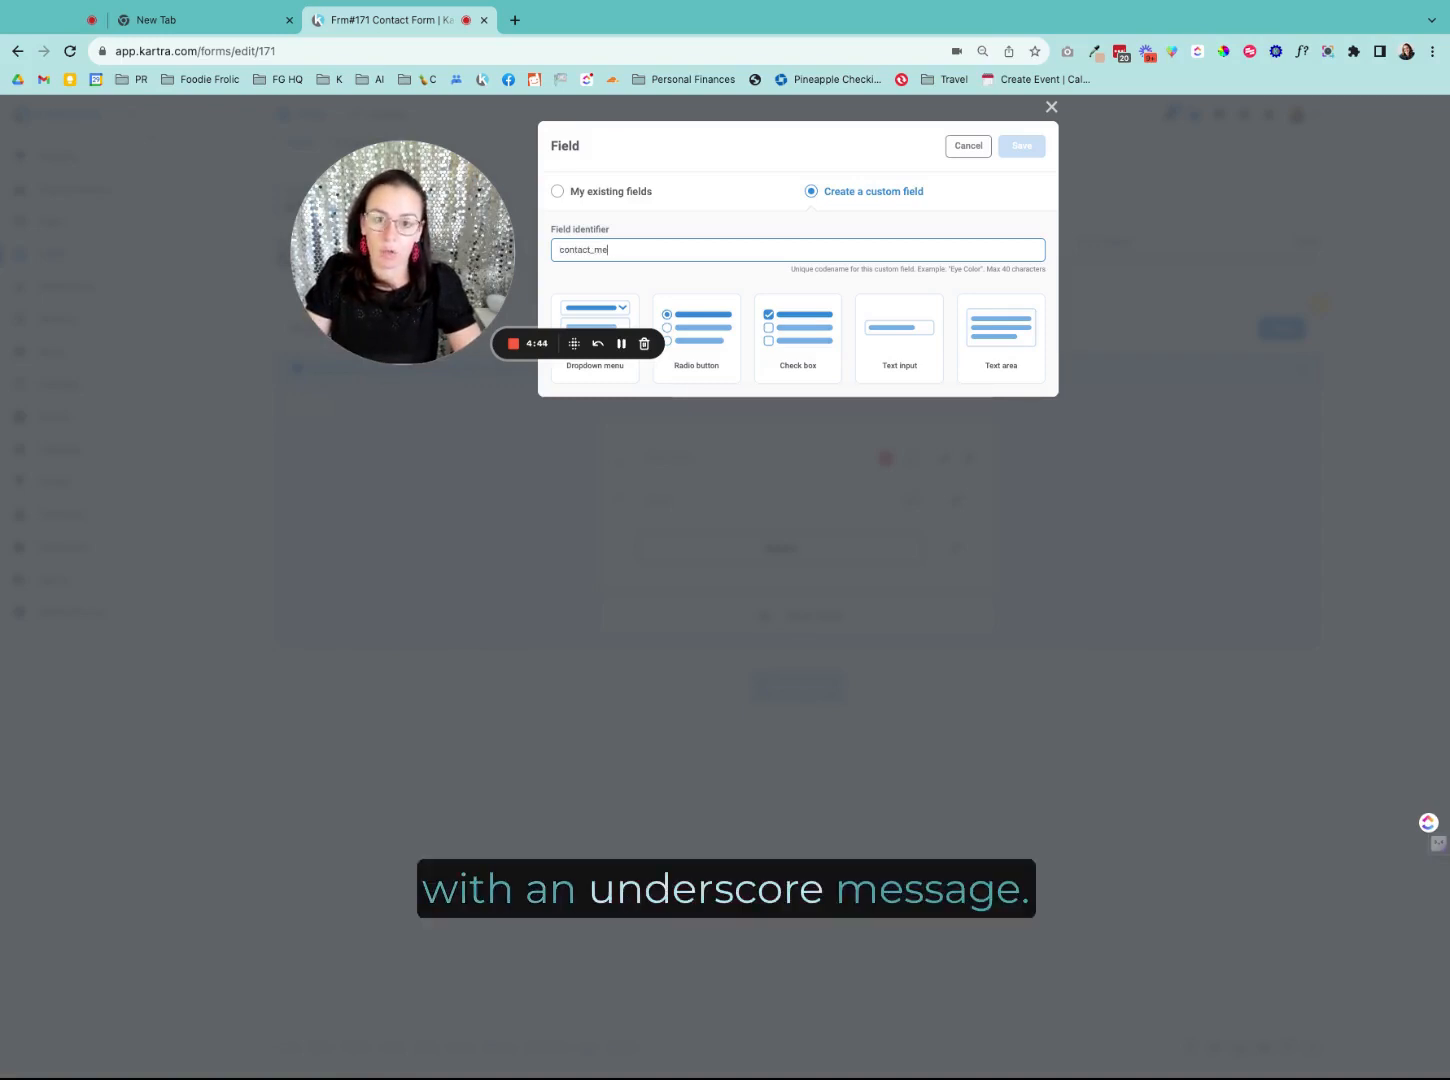
pyautogui.click(1030, 366)
# Step: Label the custom field Your Message, give it the placeholder "Your Message....", make it mandatory and save it
pyautogui.click(631, 435)
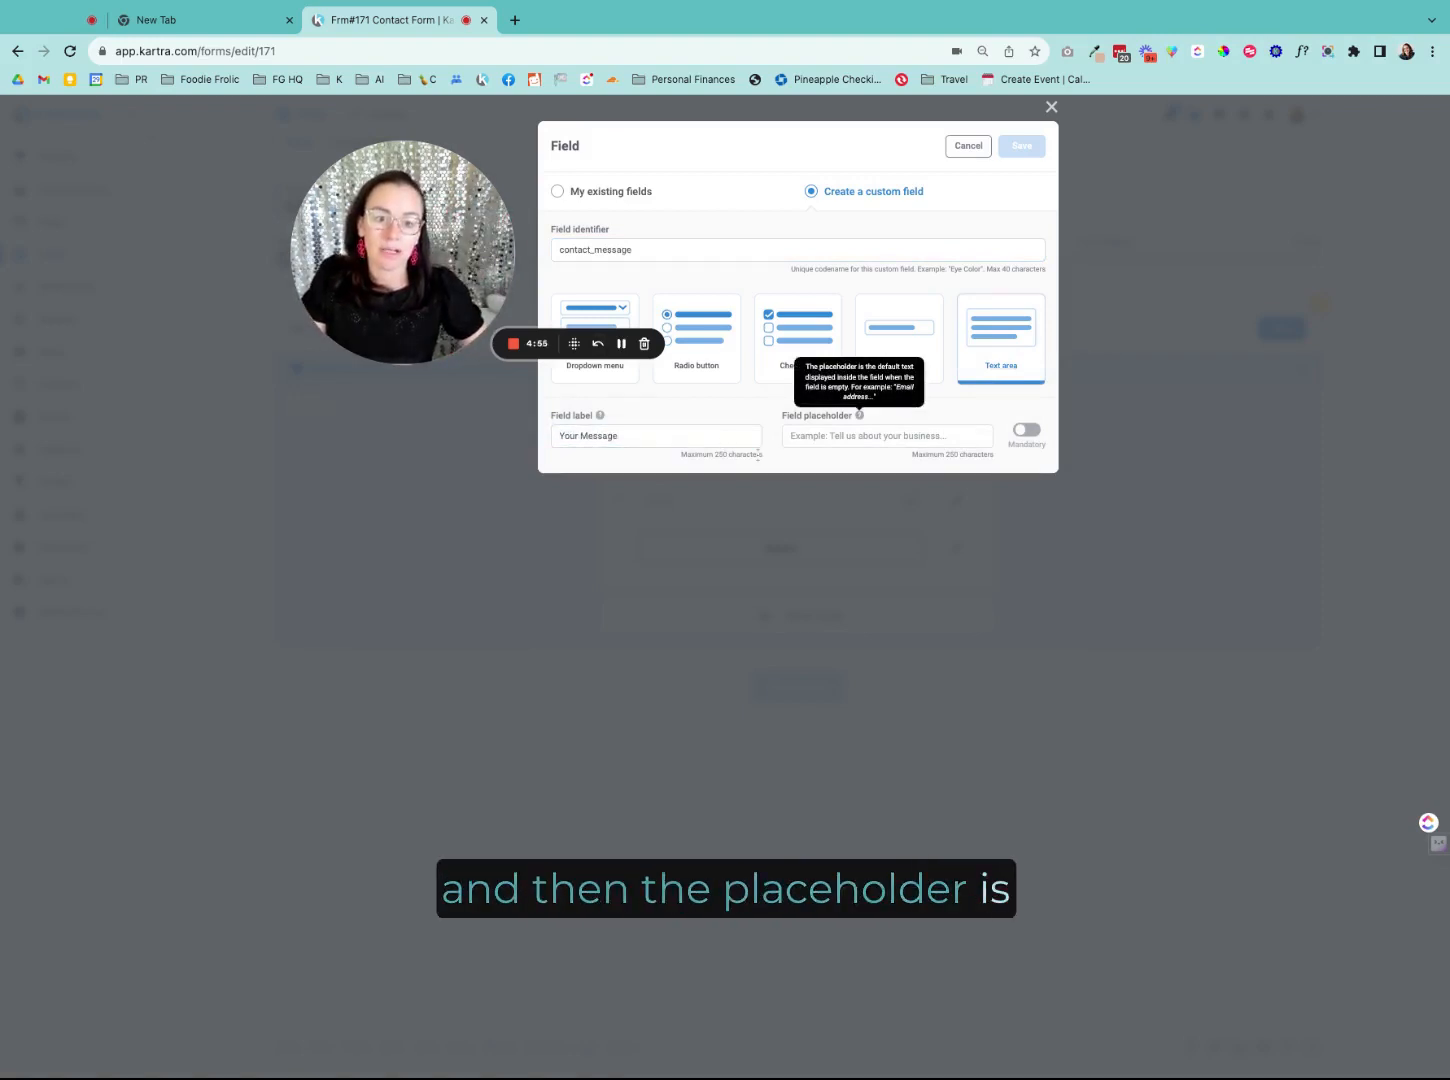
pyautogui.click(798, 439)
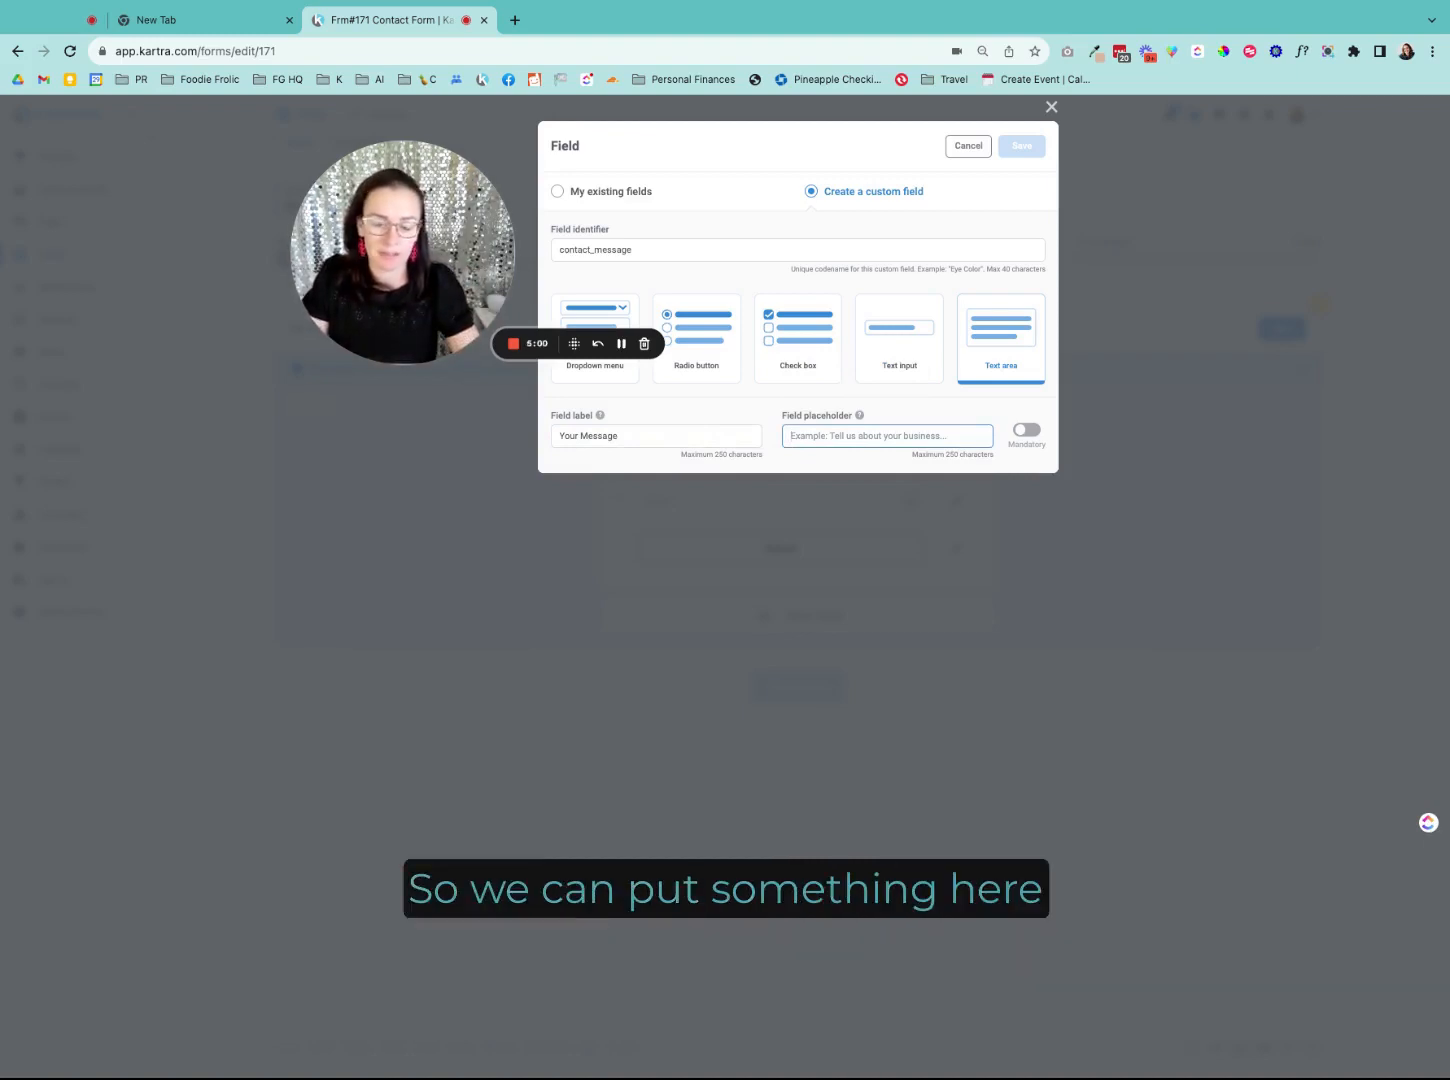
pyautogui.write('Your Messag')
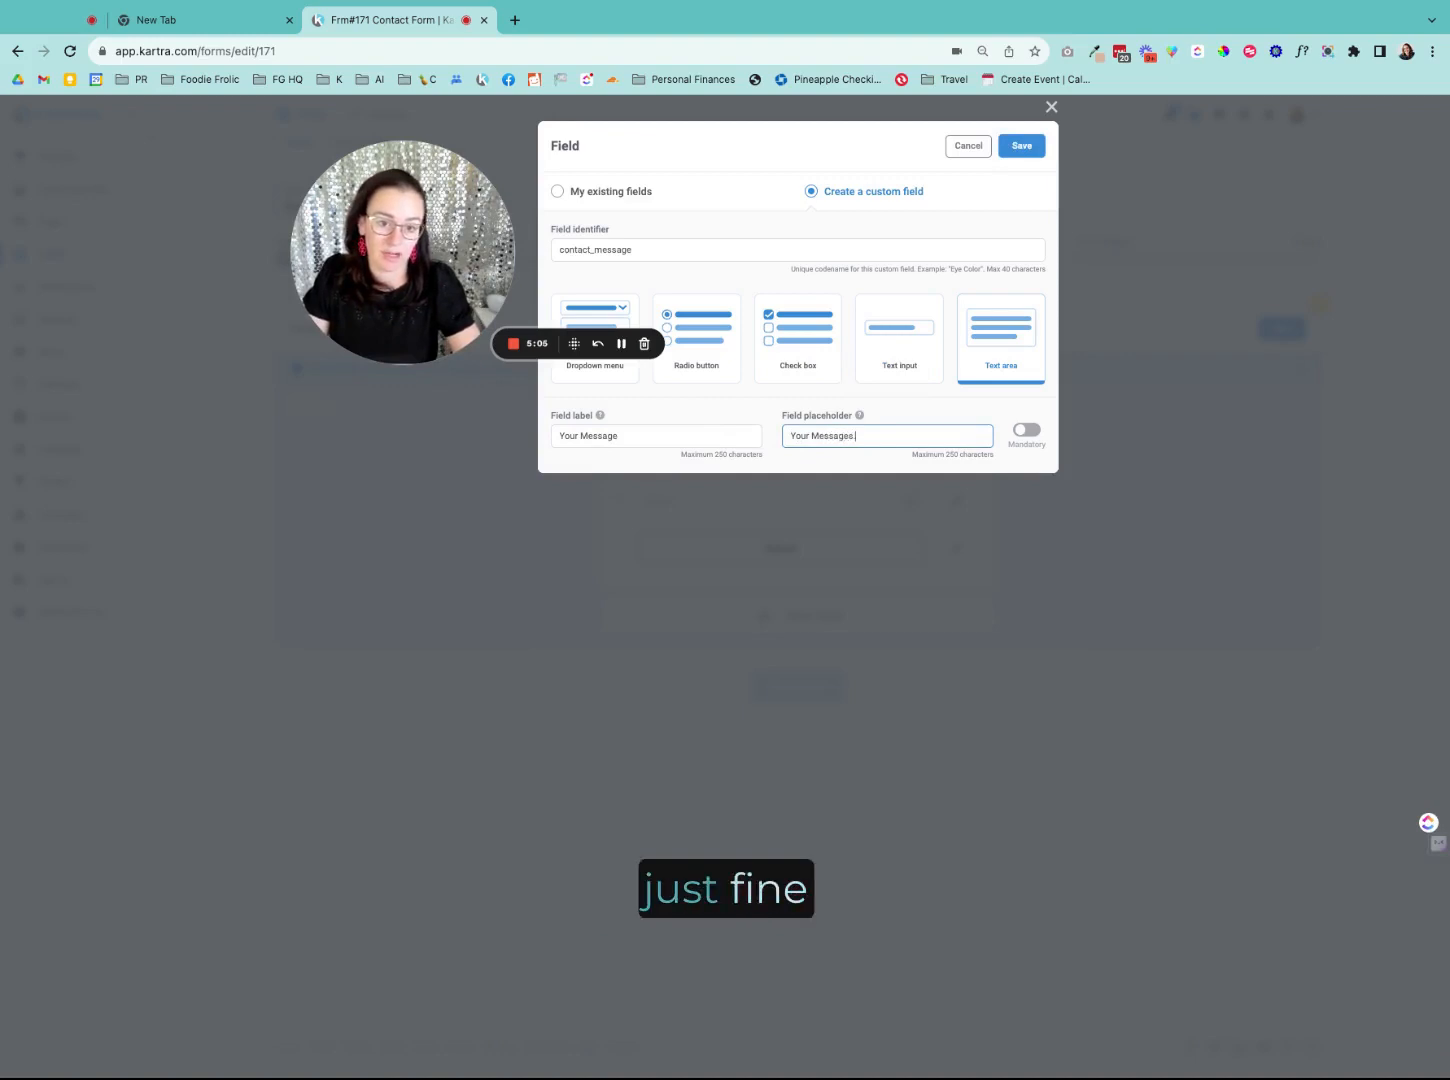
pyautogui.write('e...')
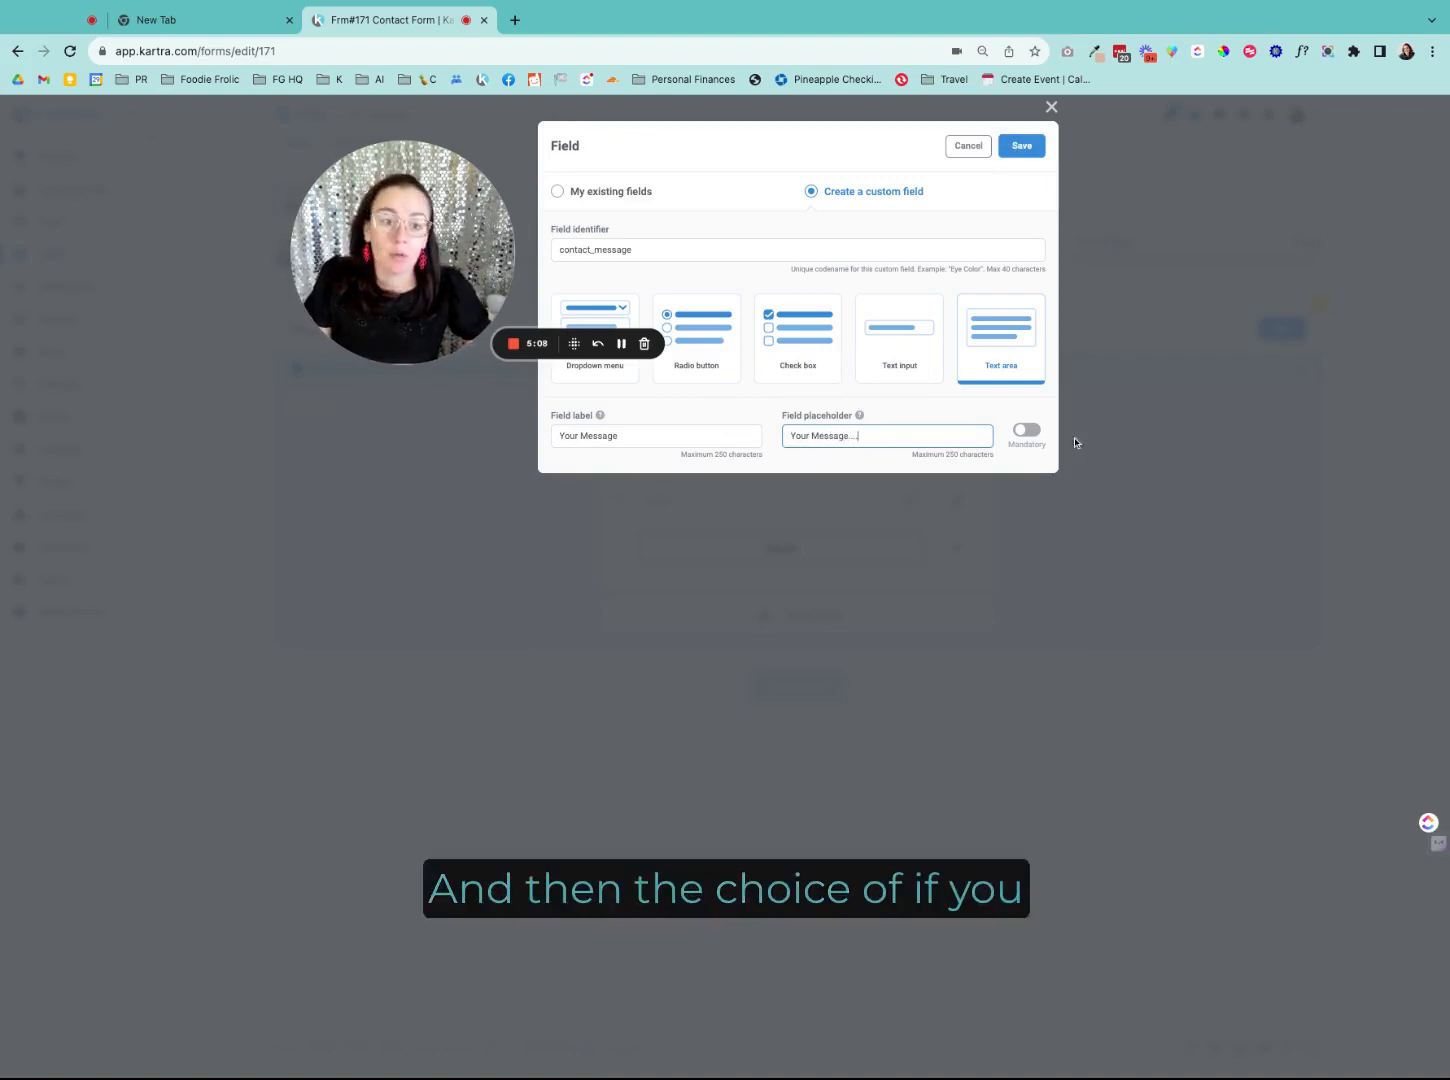
pyautogui.click(1028, 436)
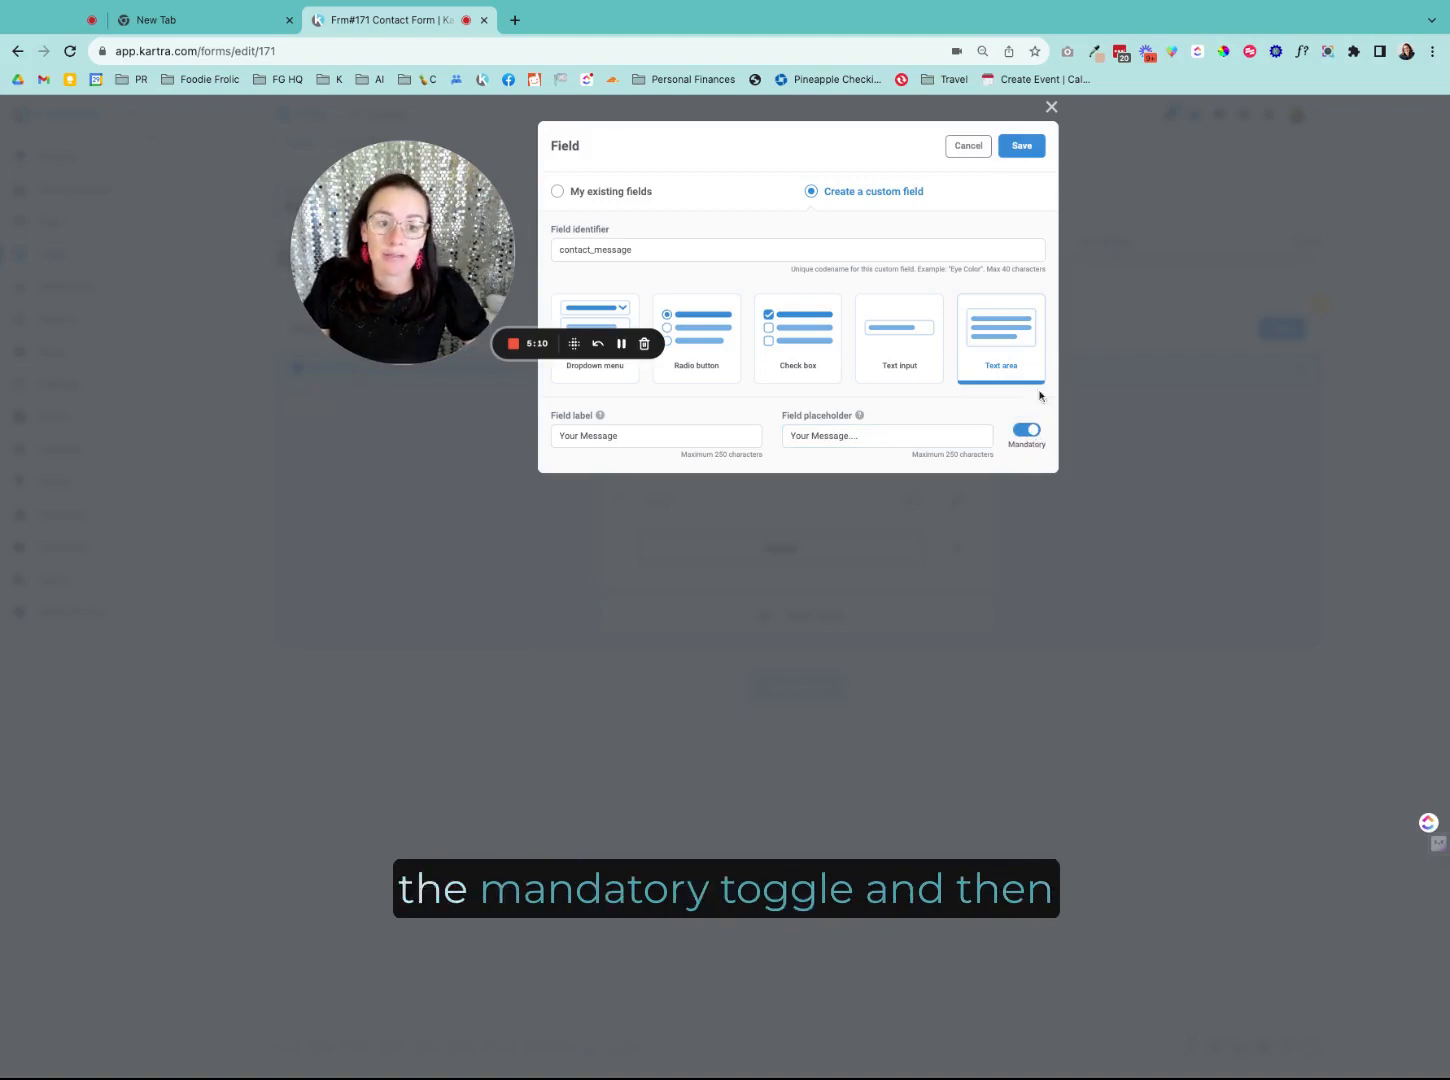
pyautogui.click(1020, 147)
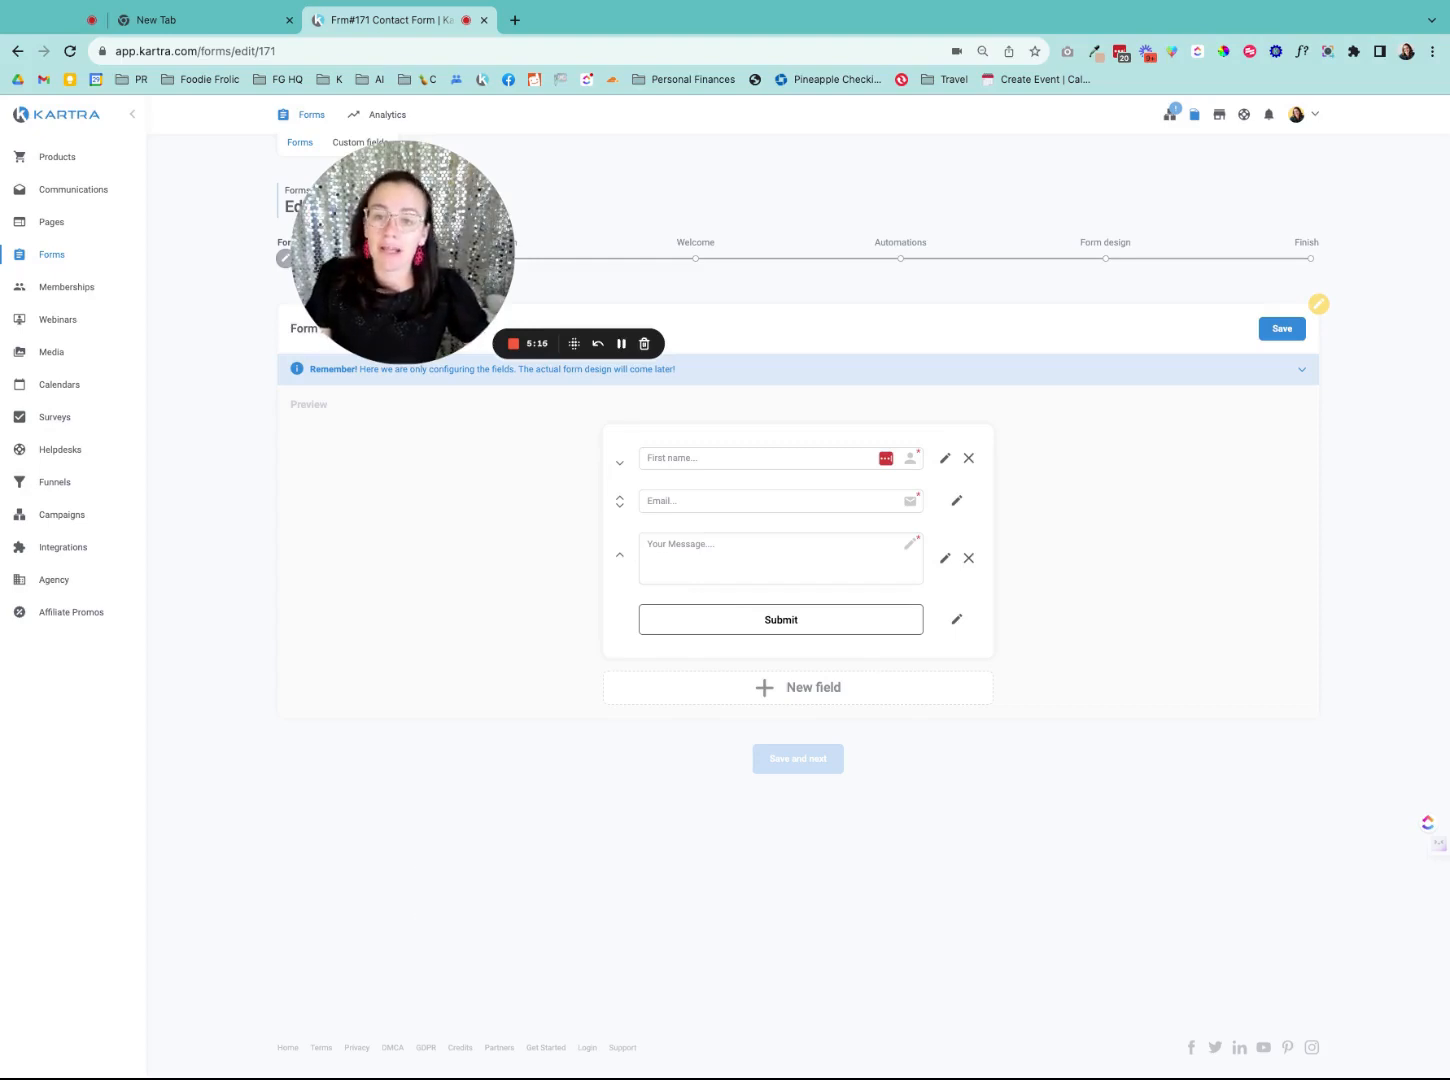
# Step: Examine the existing fields that can be added to the form, and close the list without adding one
pyautogui.moveTo(485, 282); pyautogui.dragTo(655, 215)
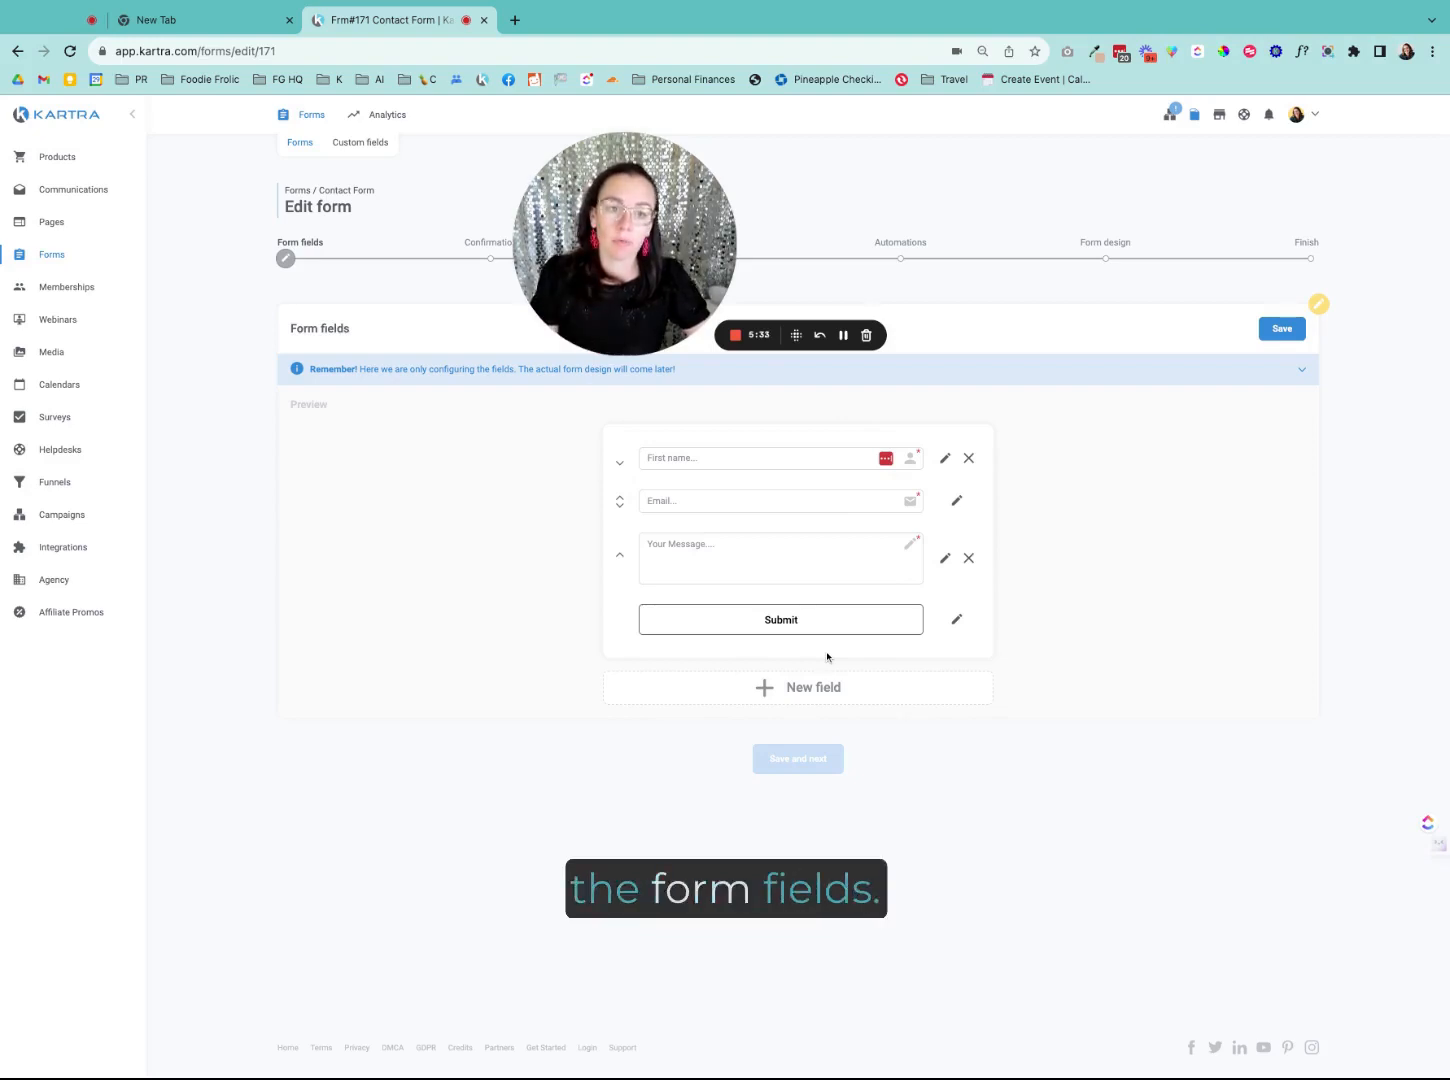
pyautogui.click(806, 686)
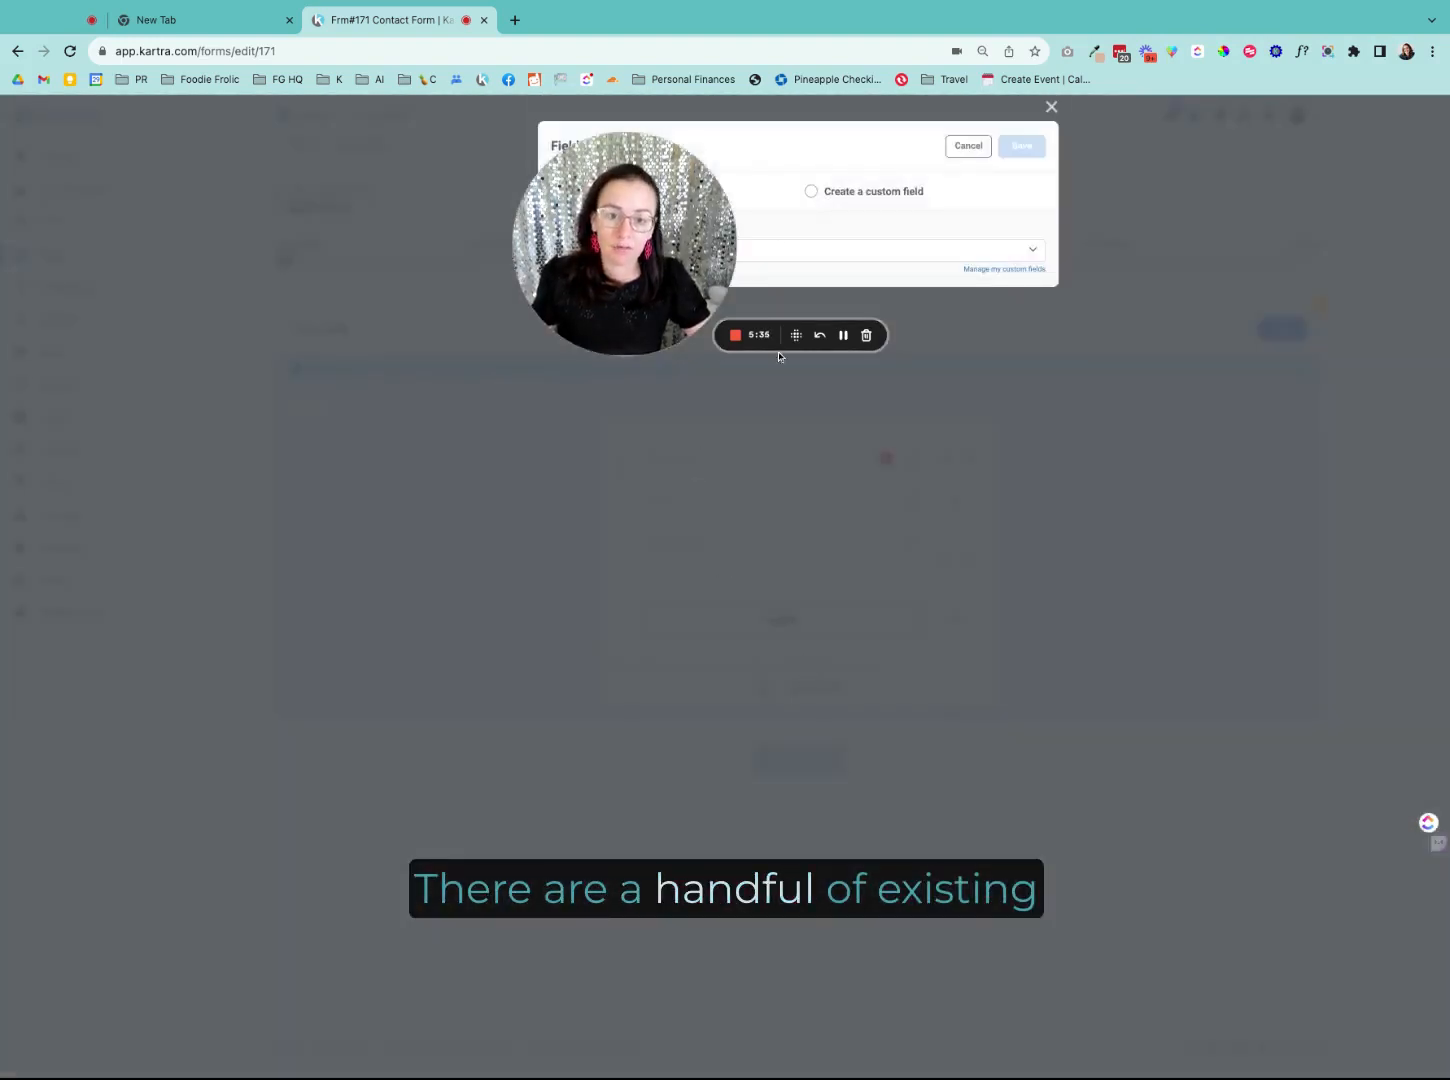
pyautogui.click(621, 251)
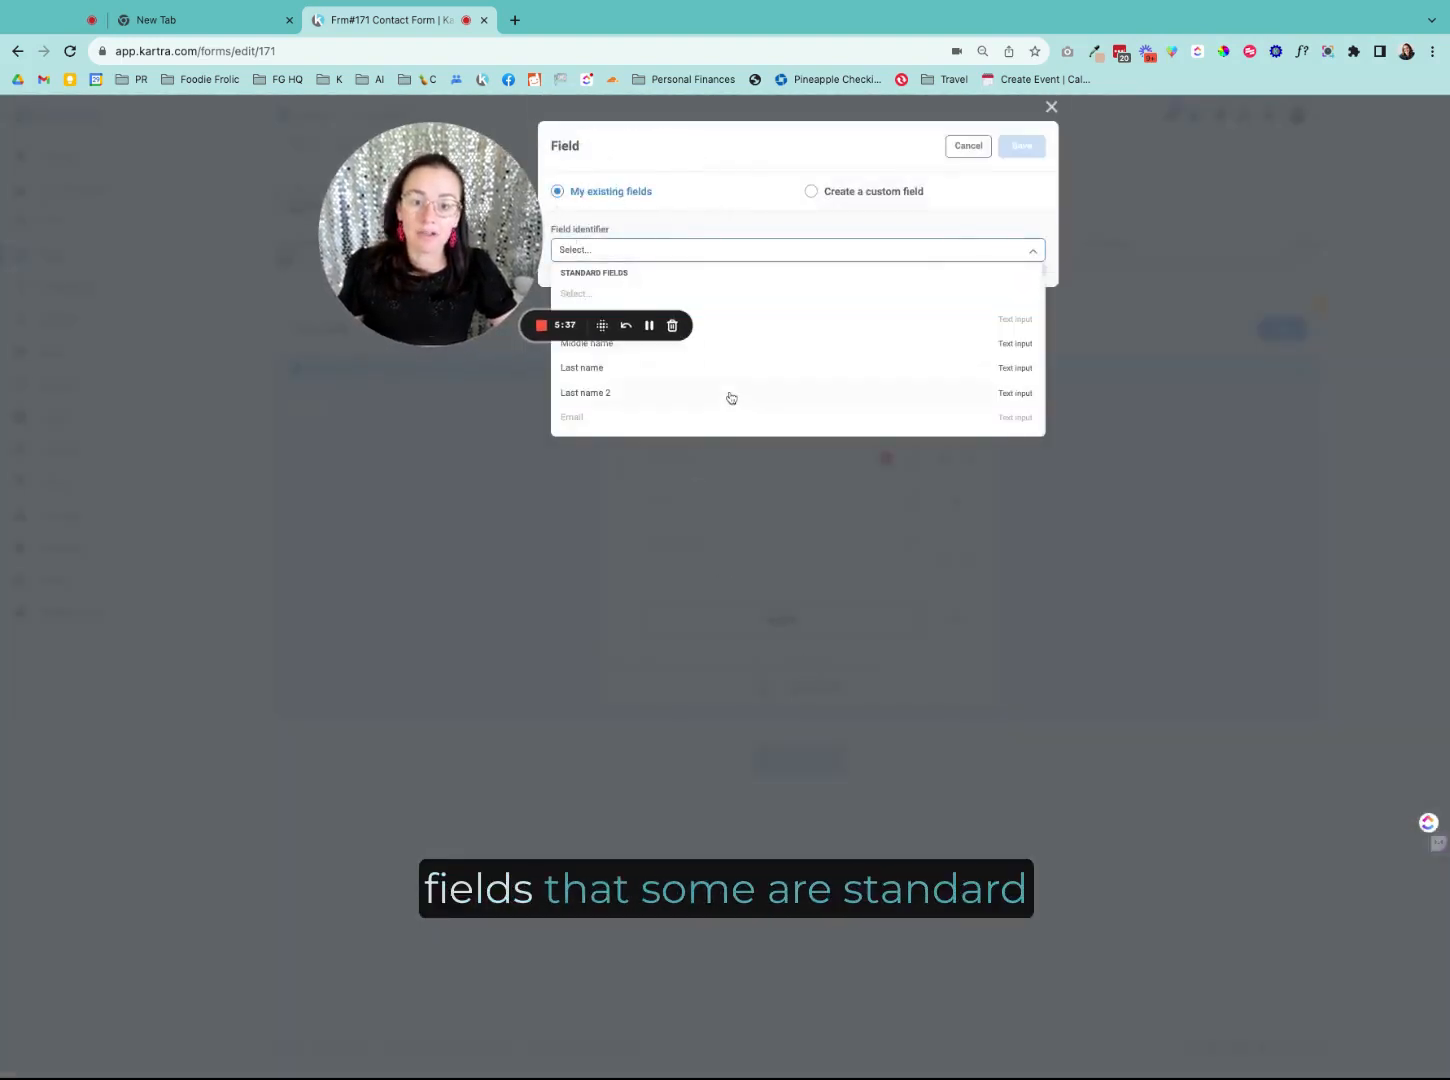
pyautogui.scroll(-2, 746, 393)
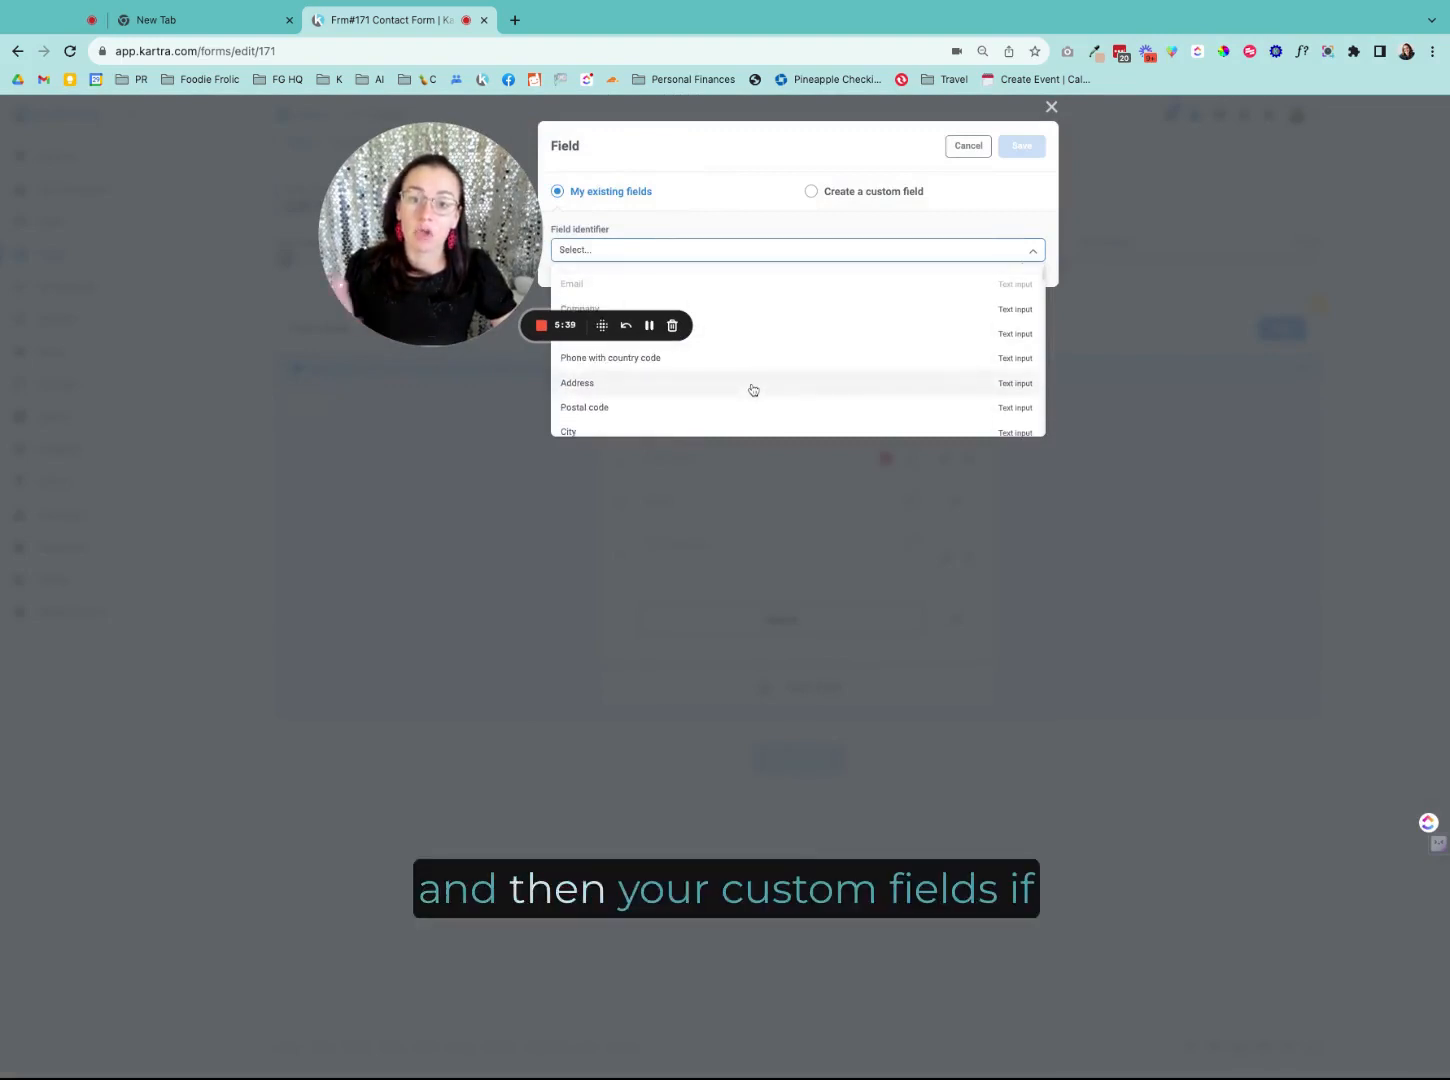
pyautogui.scroll(3, 747, 390)
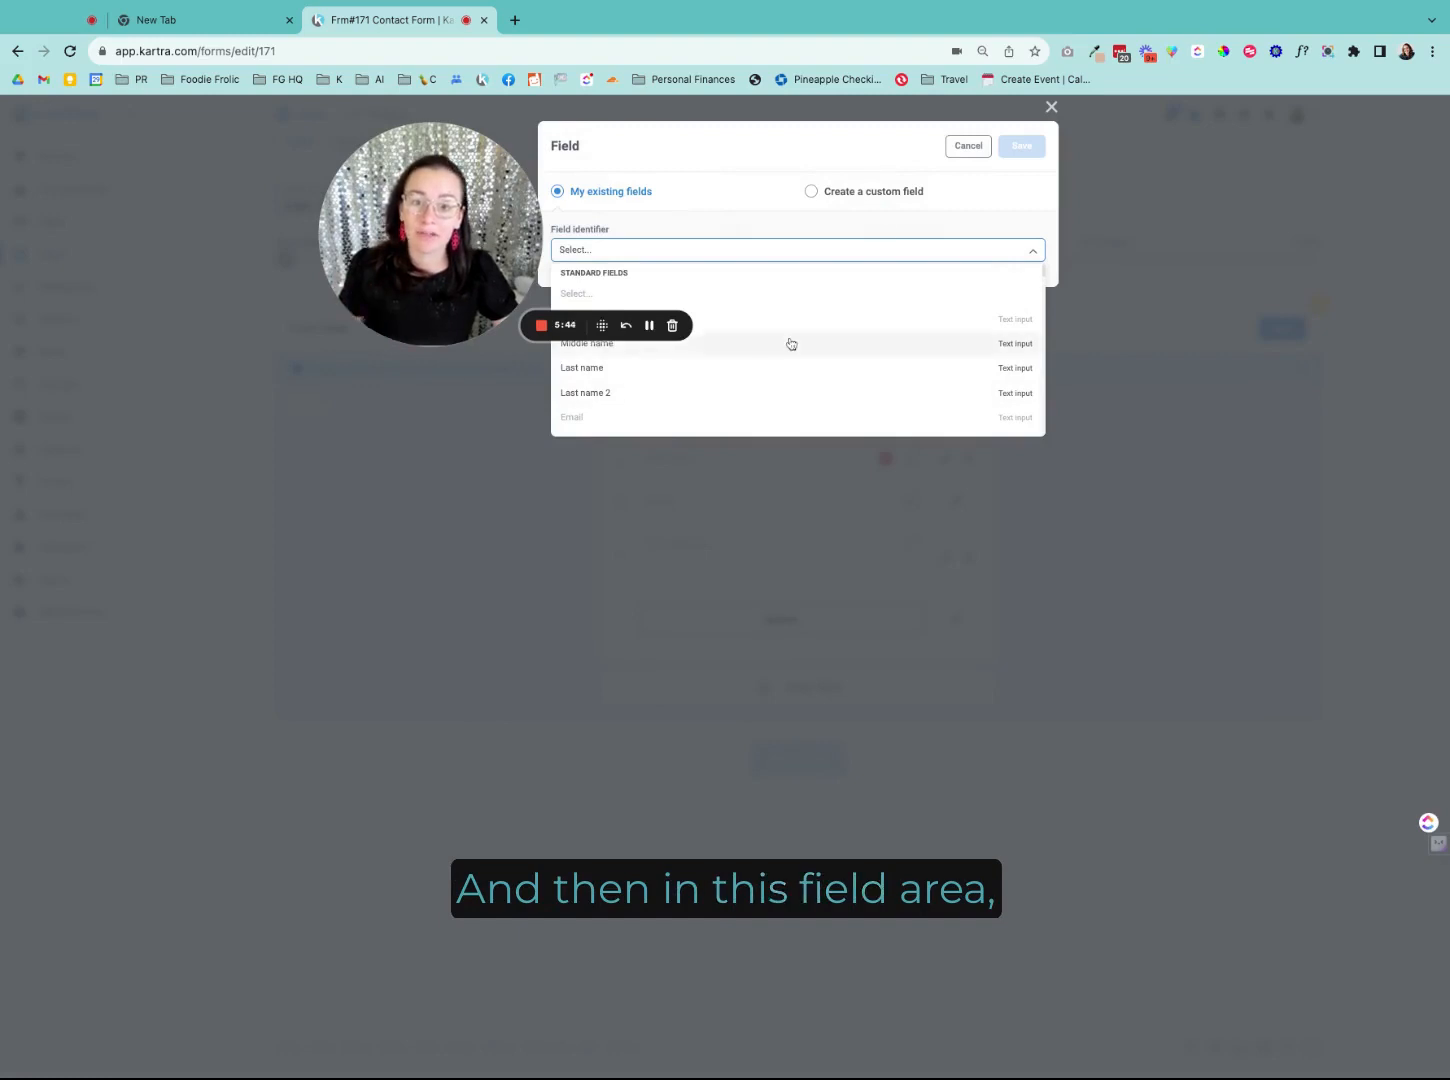
pyautogui.click(959, 149)
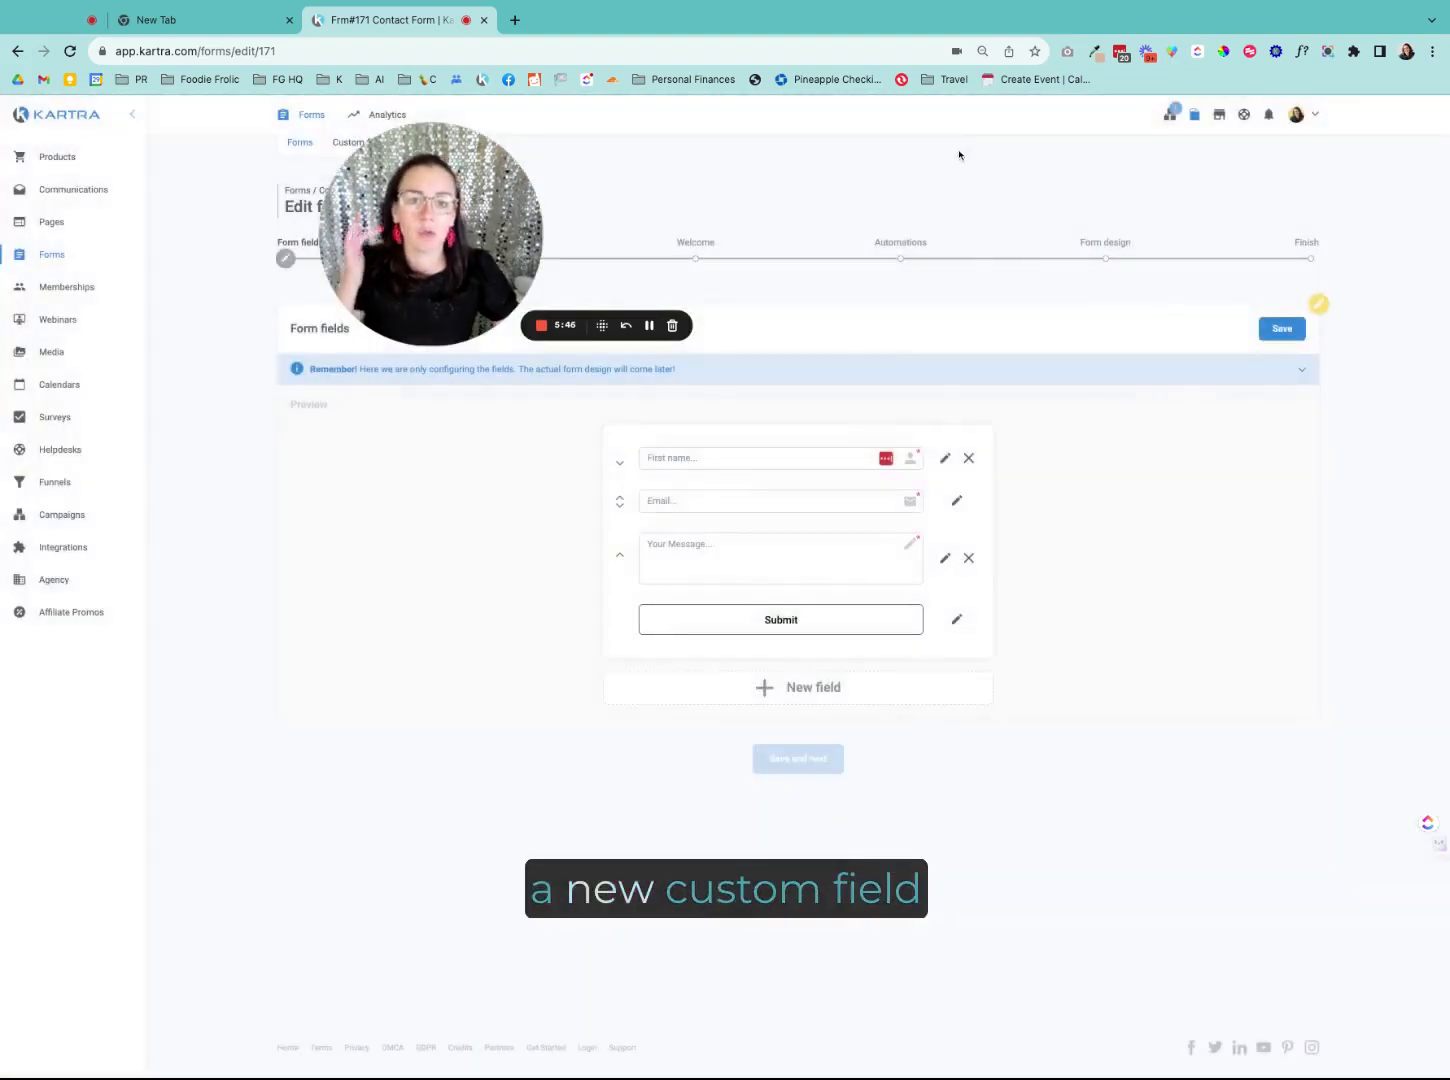
# Step: Save the form fields and save Single opt-in as the confirmation type
pyautogui.click(1281, 329)
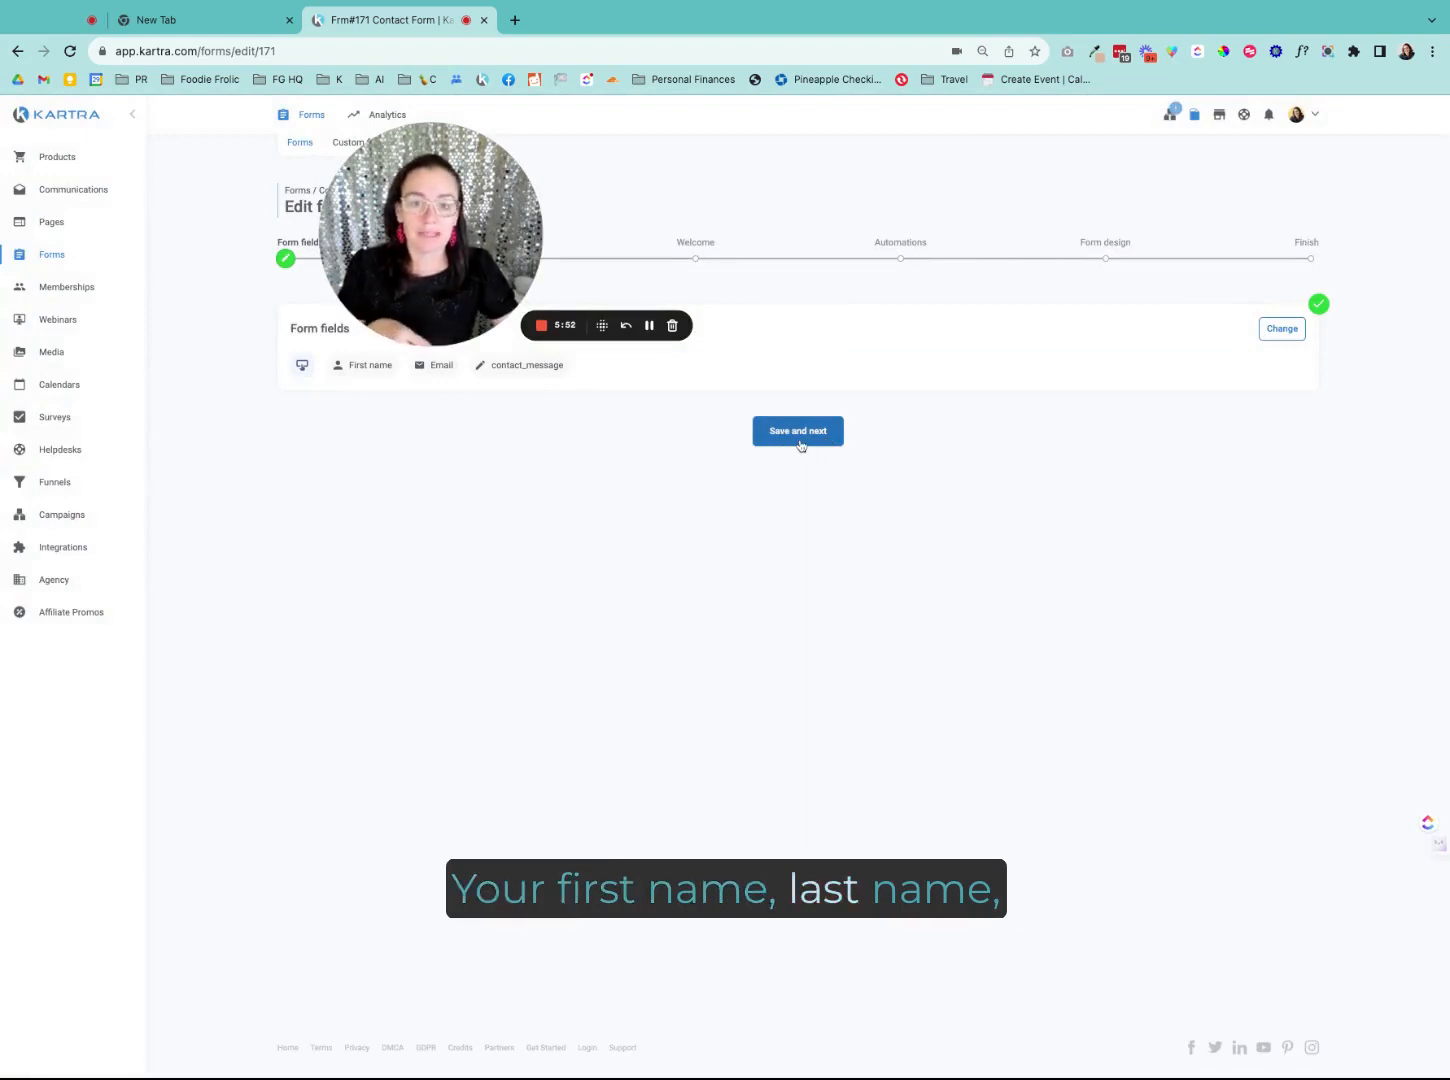
pyautogui.click(801, 438)
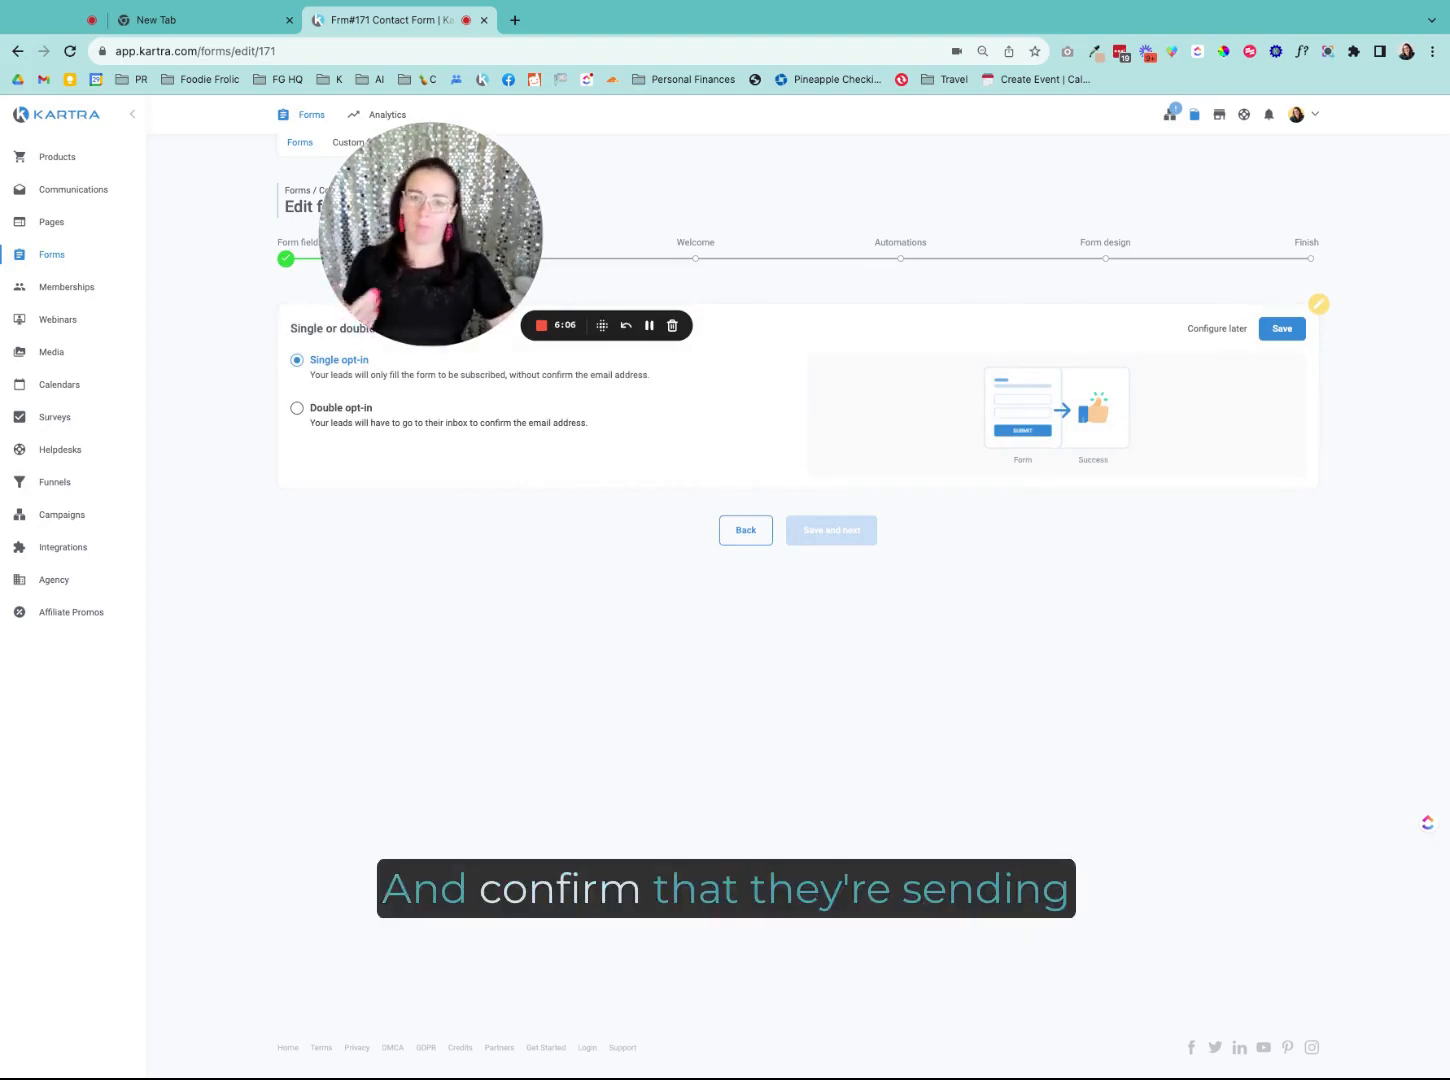
pyautogui.click(1276, 334)
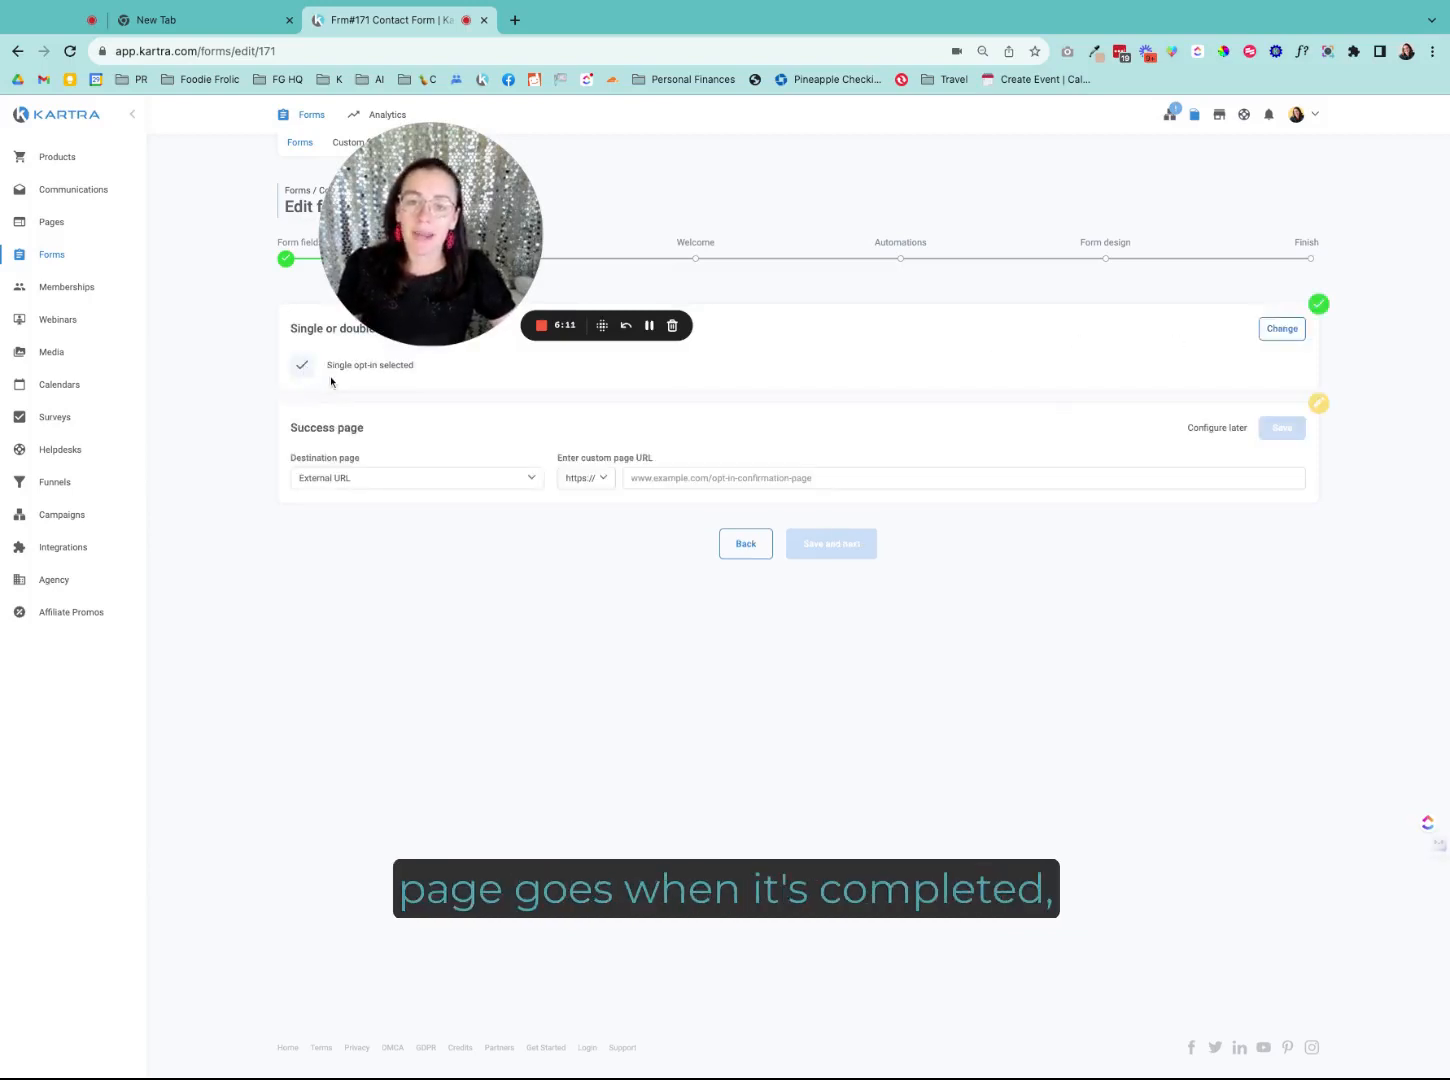
# Step: Set the form's success page to the Kartra page Contact Form Thank You, with no site in particular, and save it
pyautogui.click(328, 487)
pyautogui.click(333, 530)
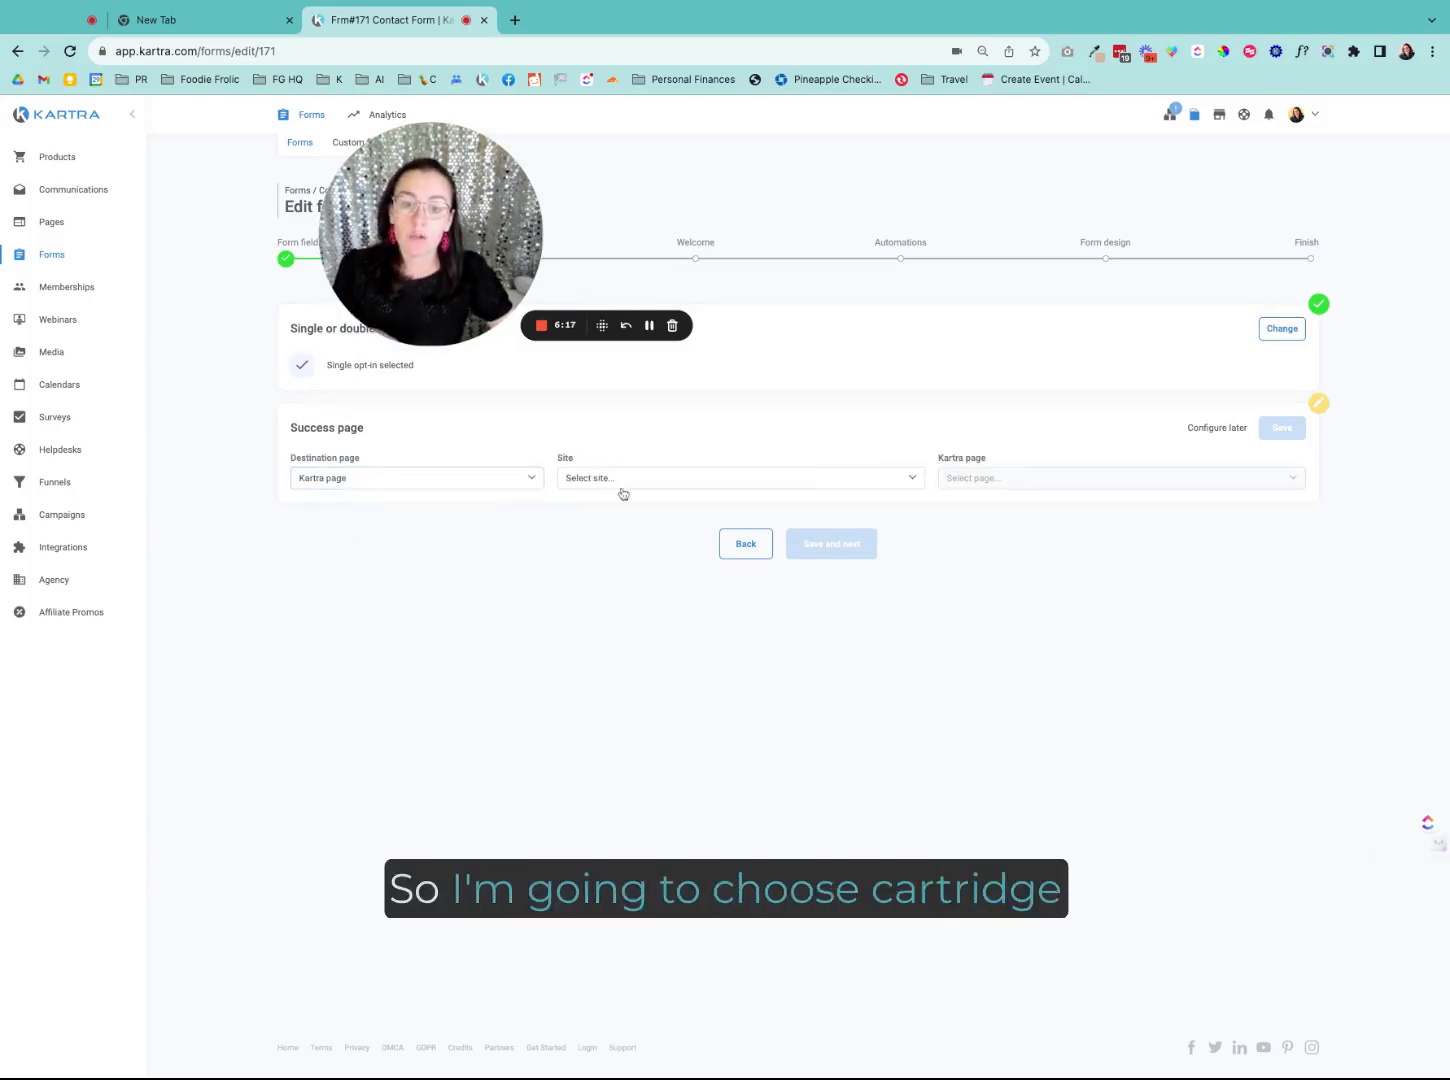
pyautogui.click(620, 485)
pyautogui.click(618, 527)
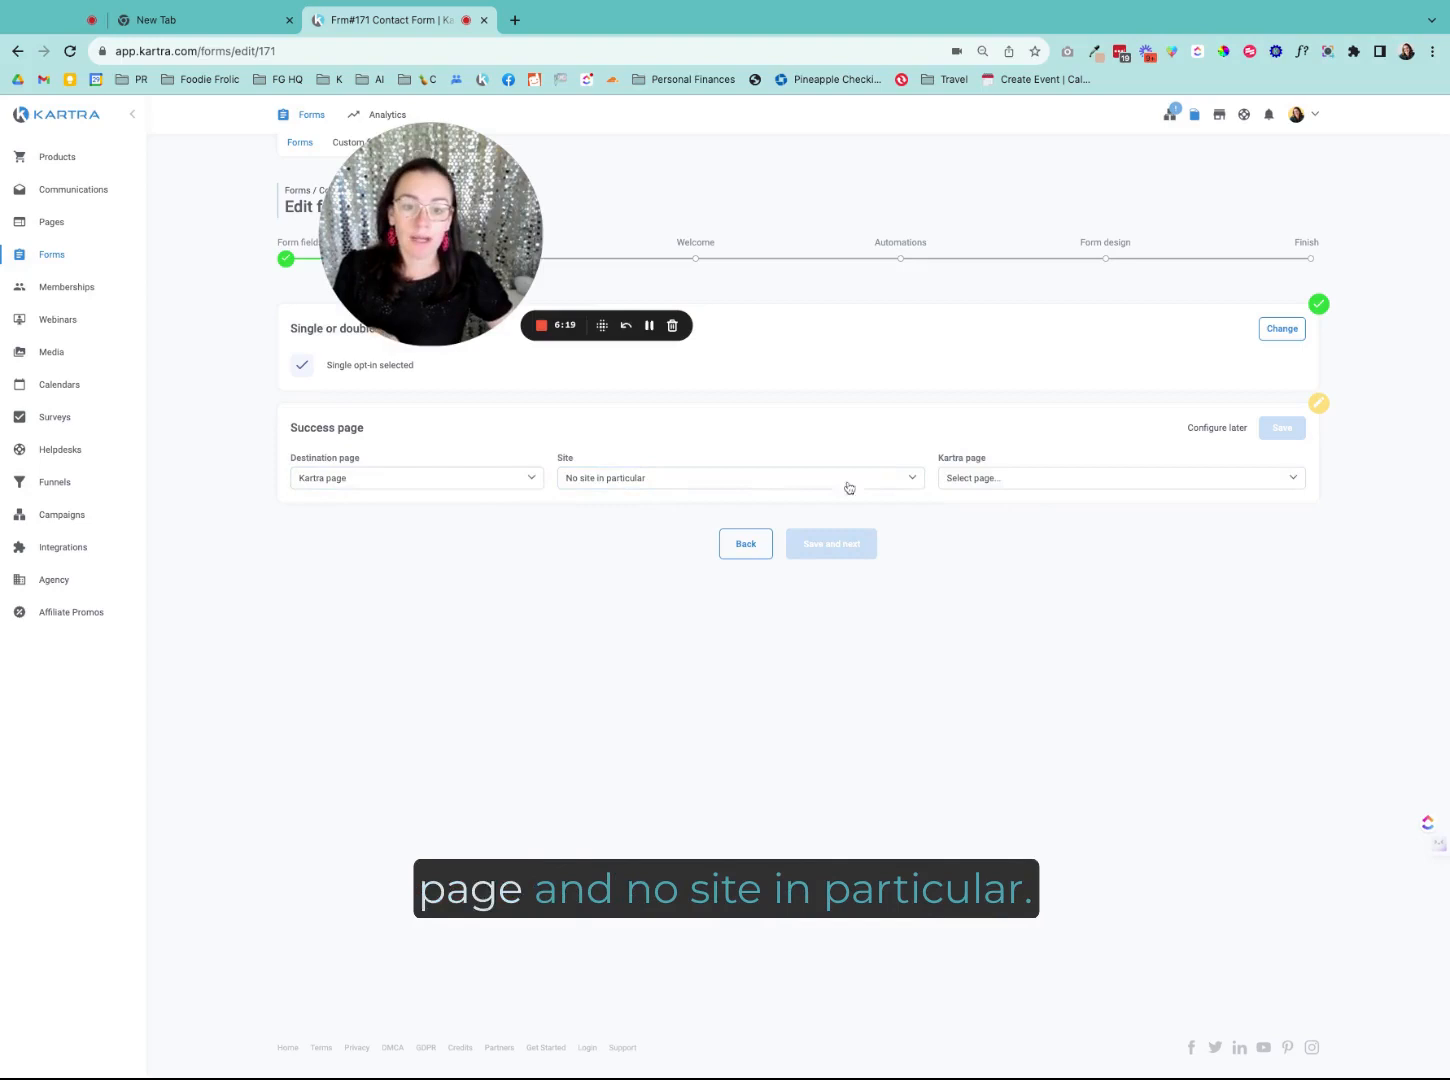
pyautogui.click(1015, 491)
pyautogui.click(998, 554)
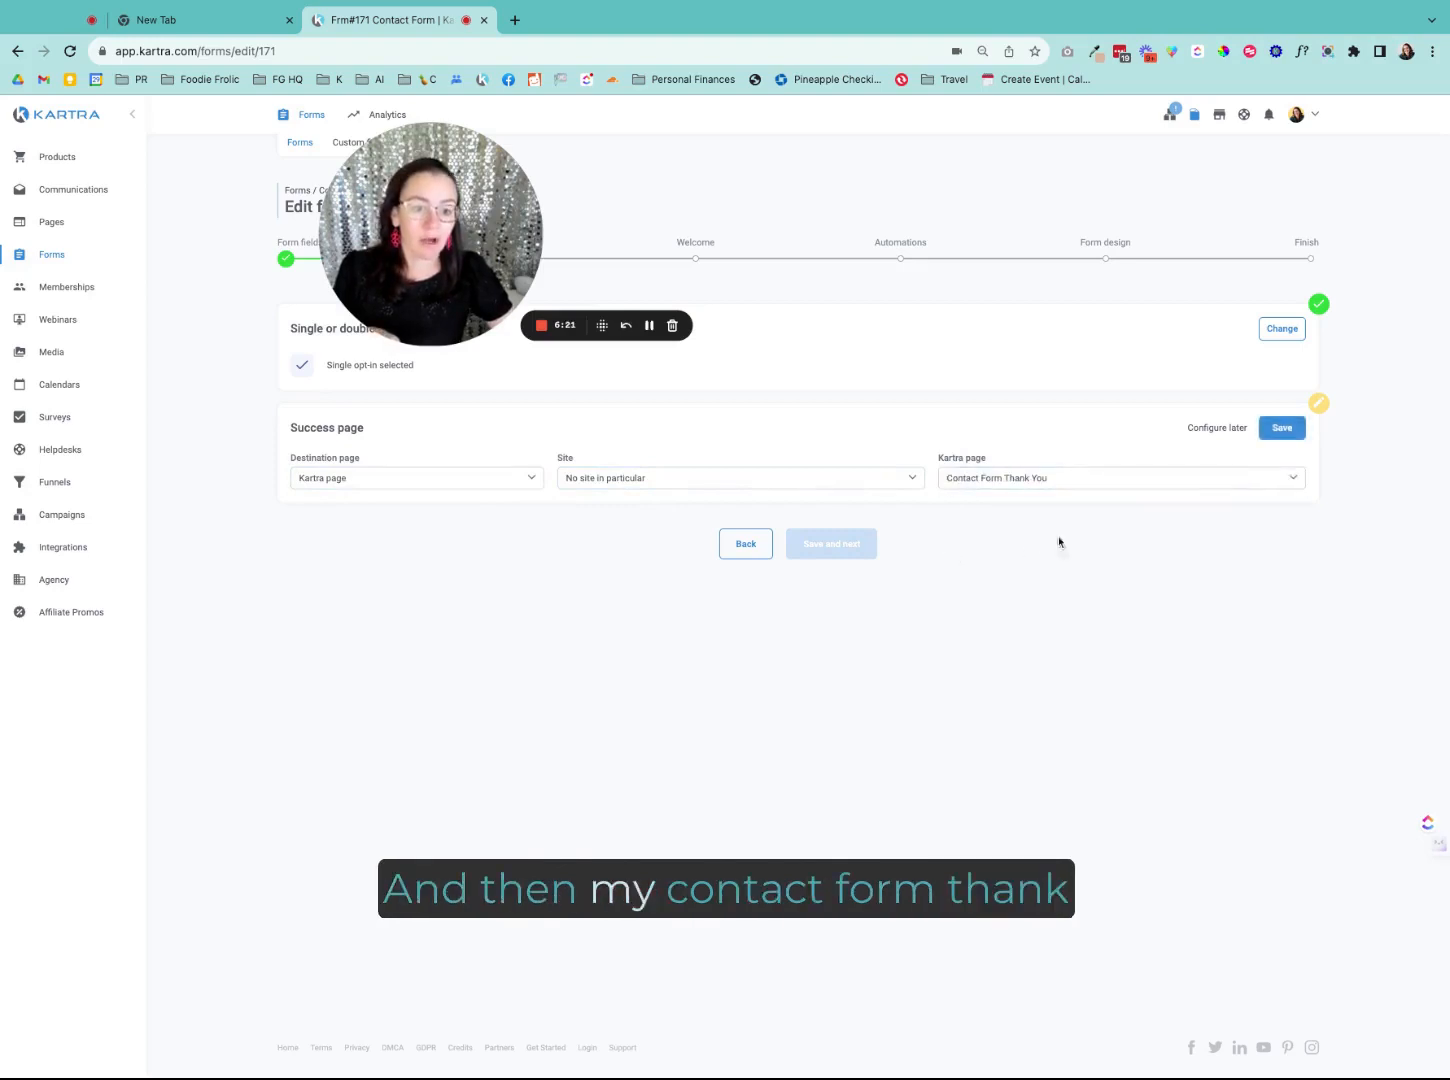
pyautogui.click(1283, 429)
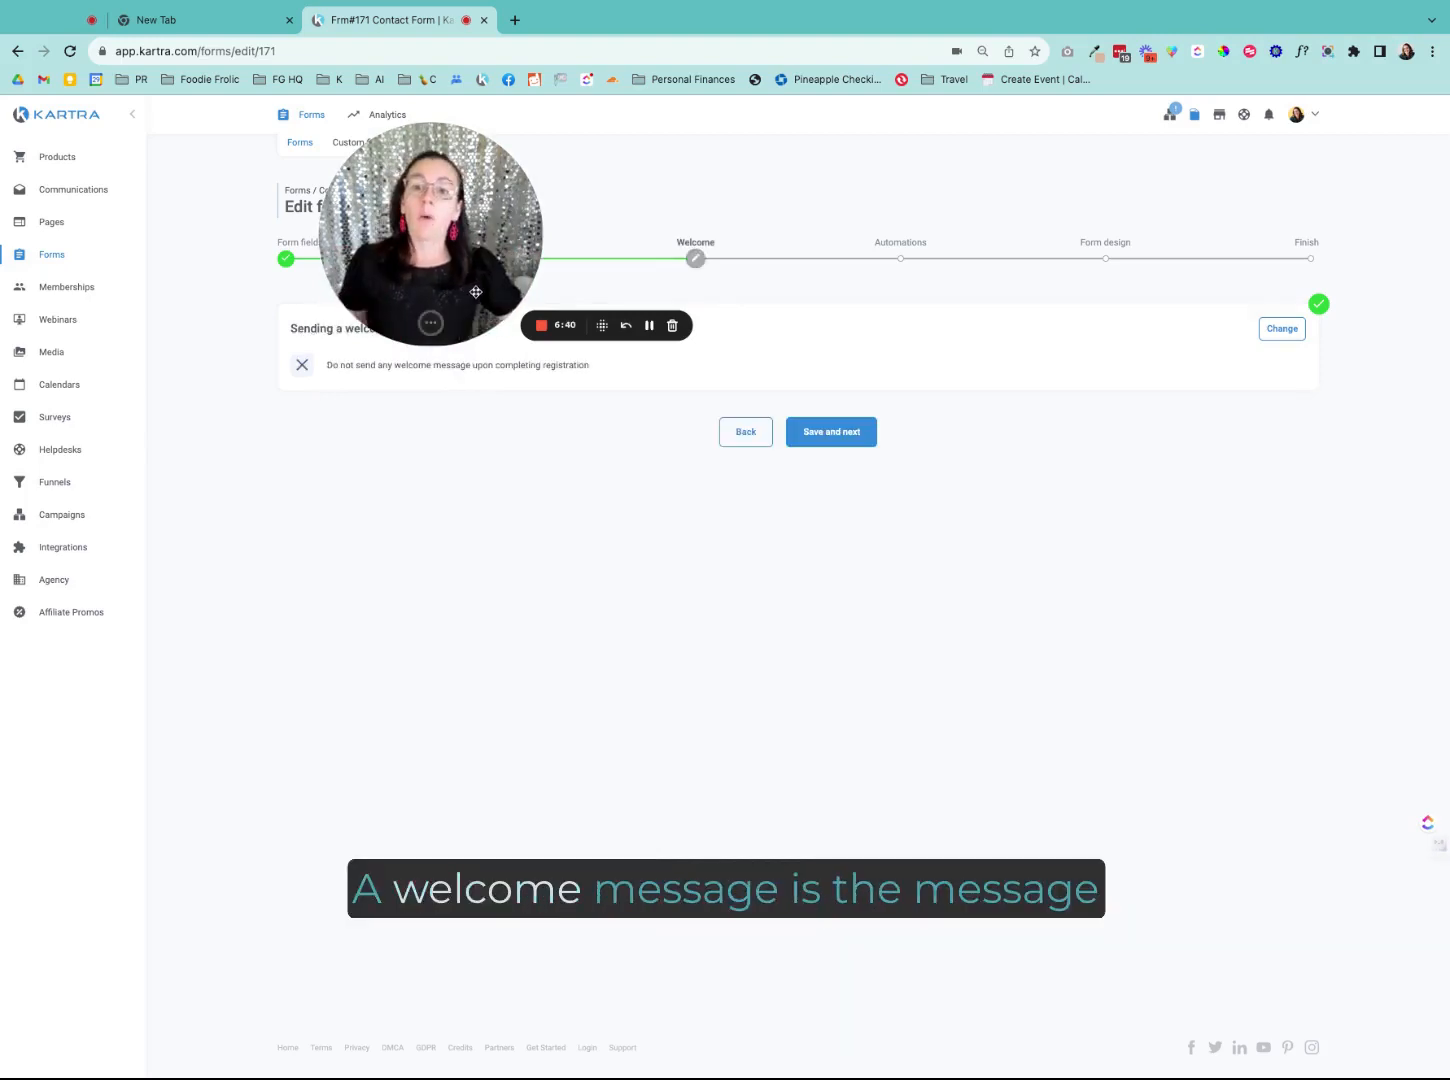
# Step: Keep the form without a welcome message or any automations, and advance to the form design stage
pyautogui.moveTo(481, 275); pyautogui.dragTo(873, 254)
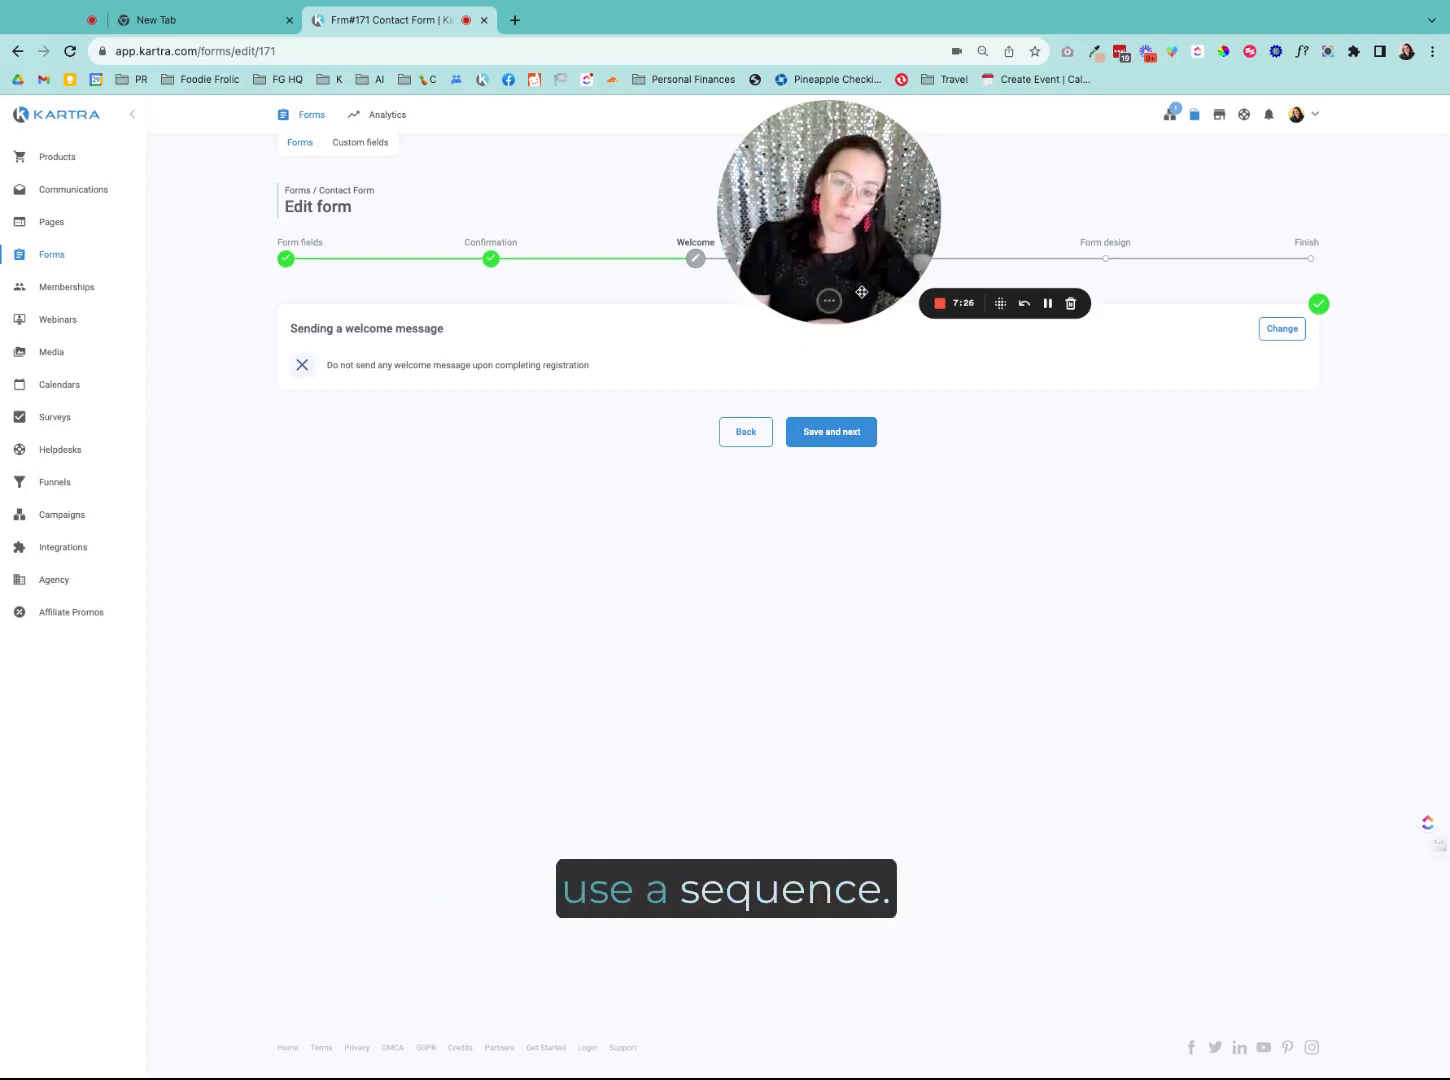
pyautogui.moveTo(863, 293); pyautogui.dragTo(601, 293)
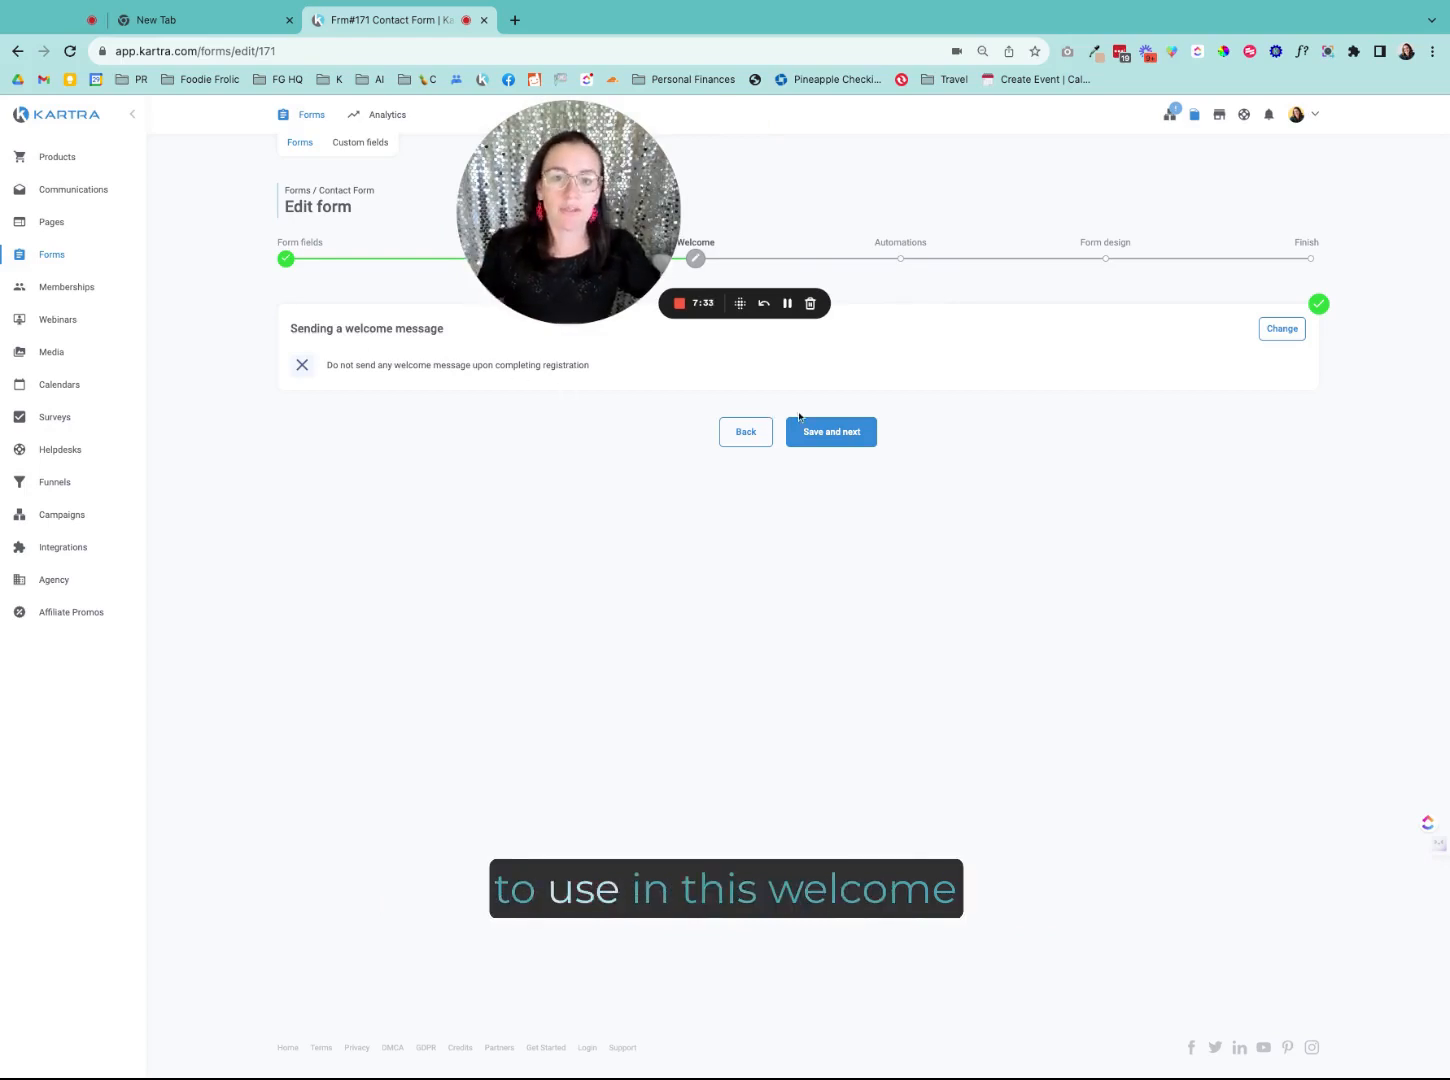
pyautogui.click(832, 438)
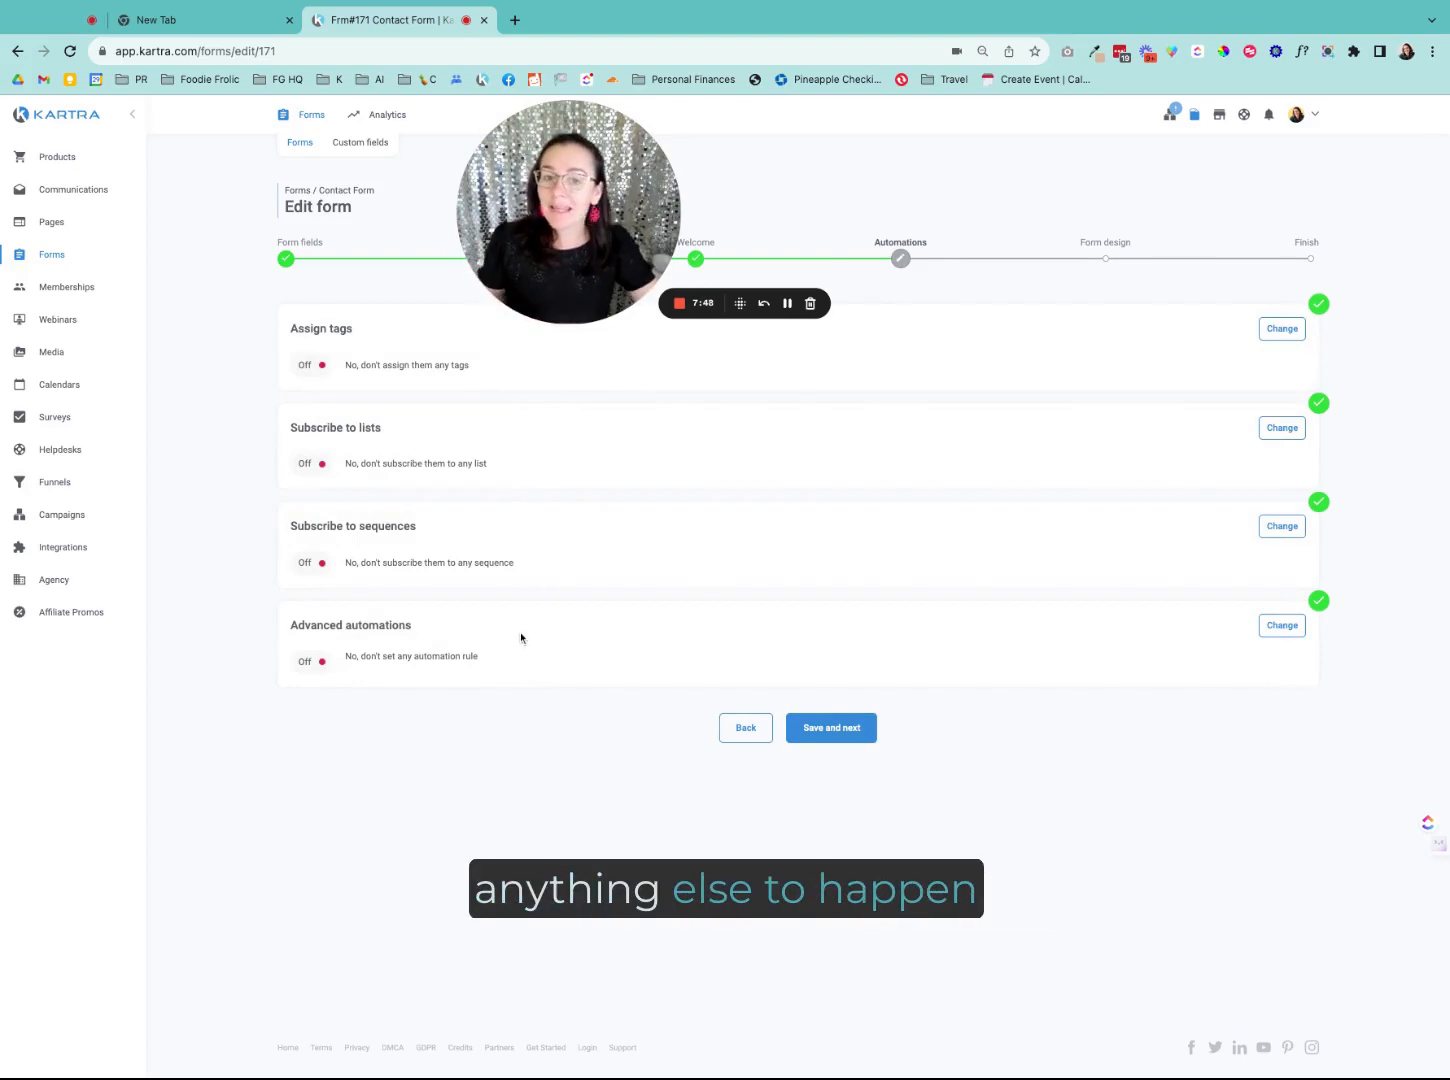
pyautogui.click(858, 733)
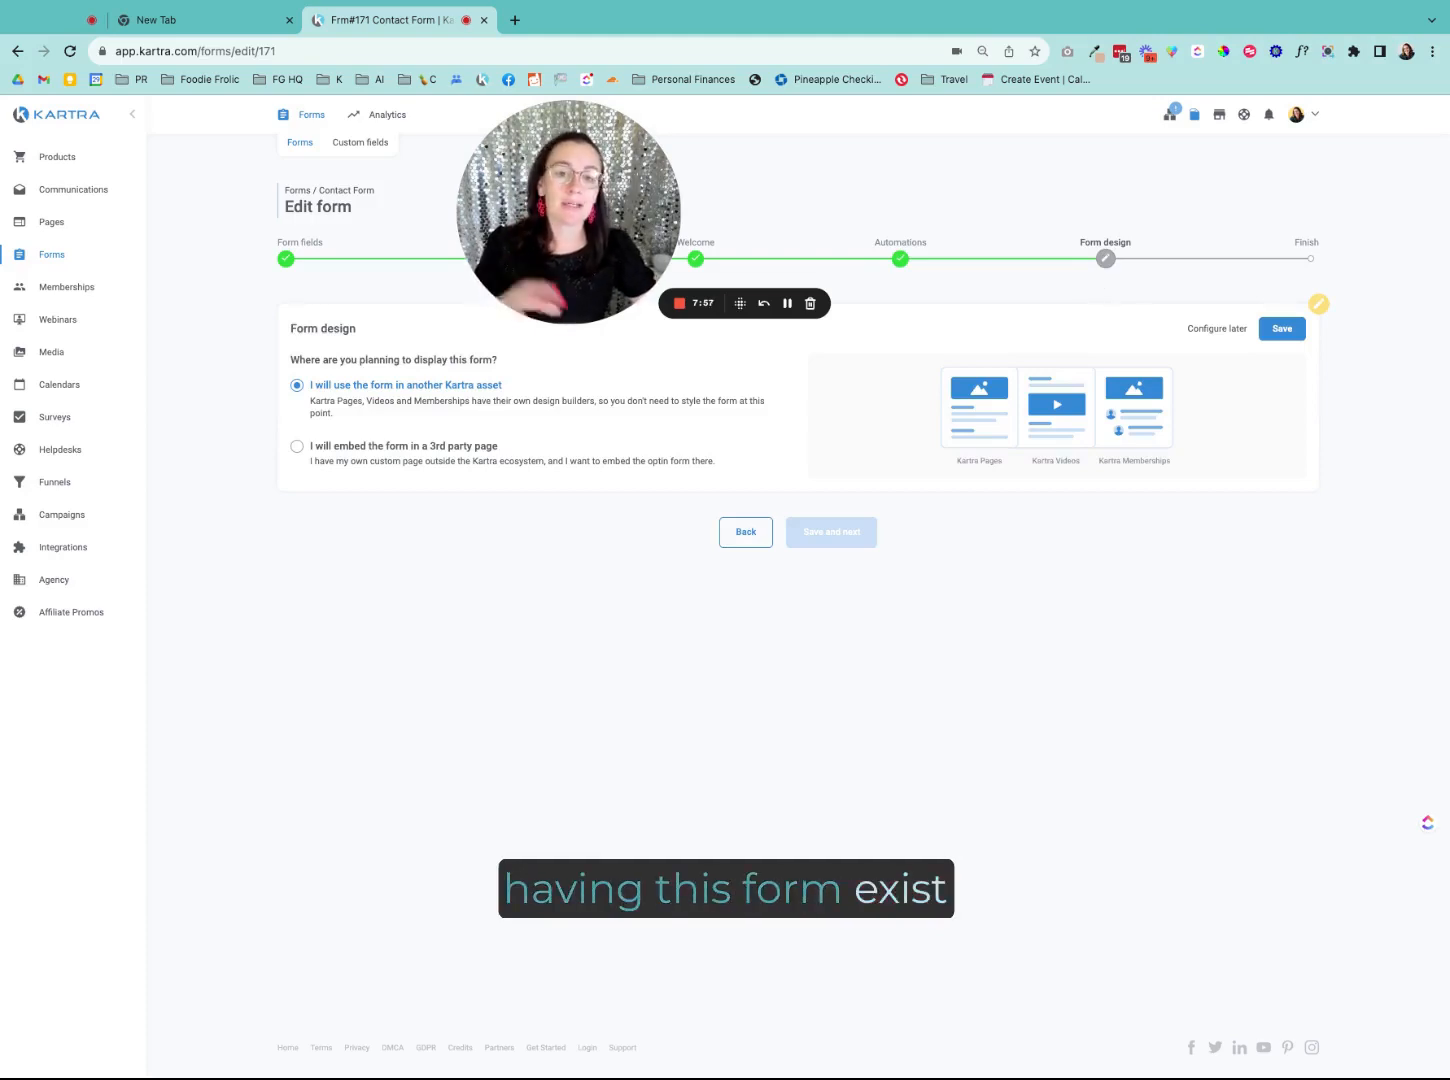
# Step: Set the form to be embedded in a 3rd party page, and open the form's background settings in the form builder
pyautogui.click(354, 447)
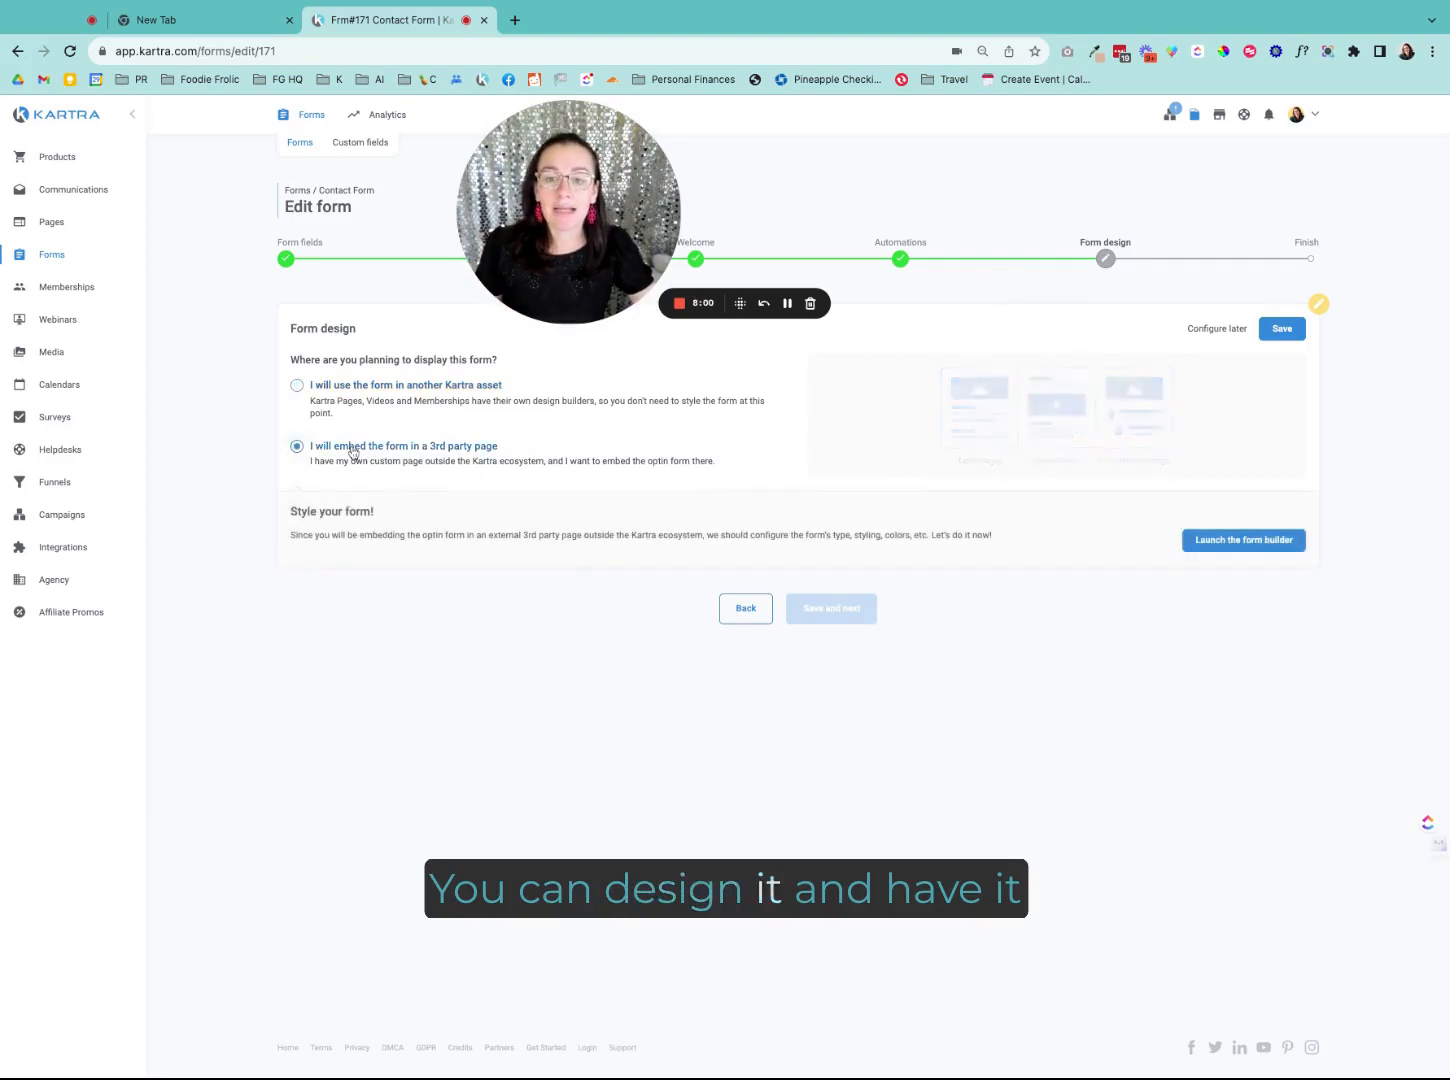
pyautogui.click(1244, 531)
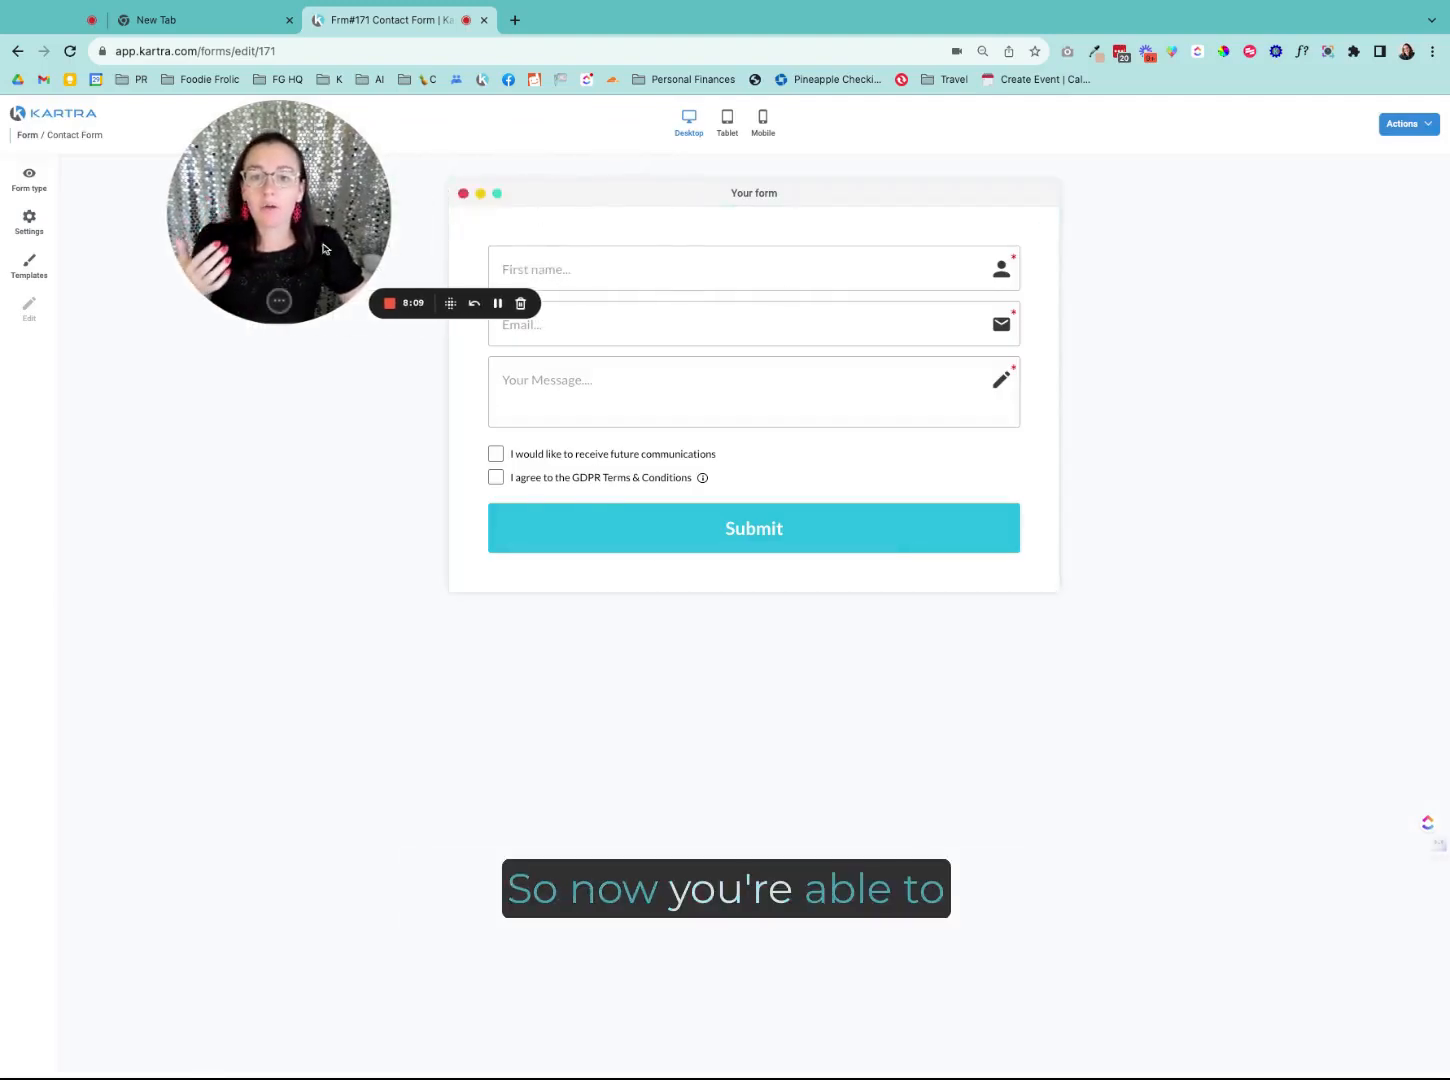
pyautogui.moveTo(870, 217)
pyautogui.click(1050, 220)
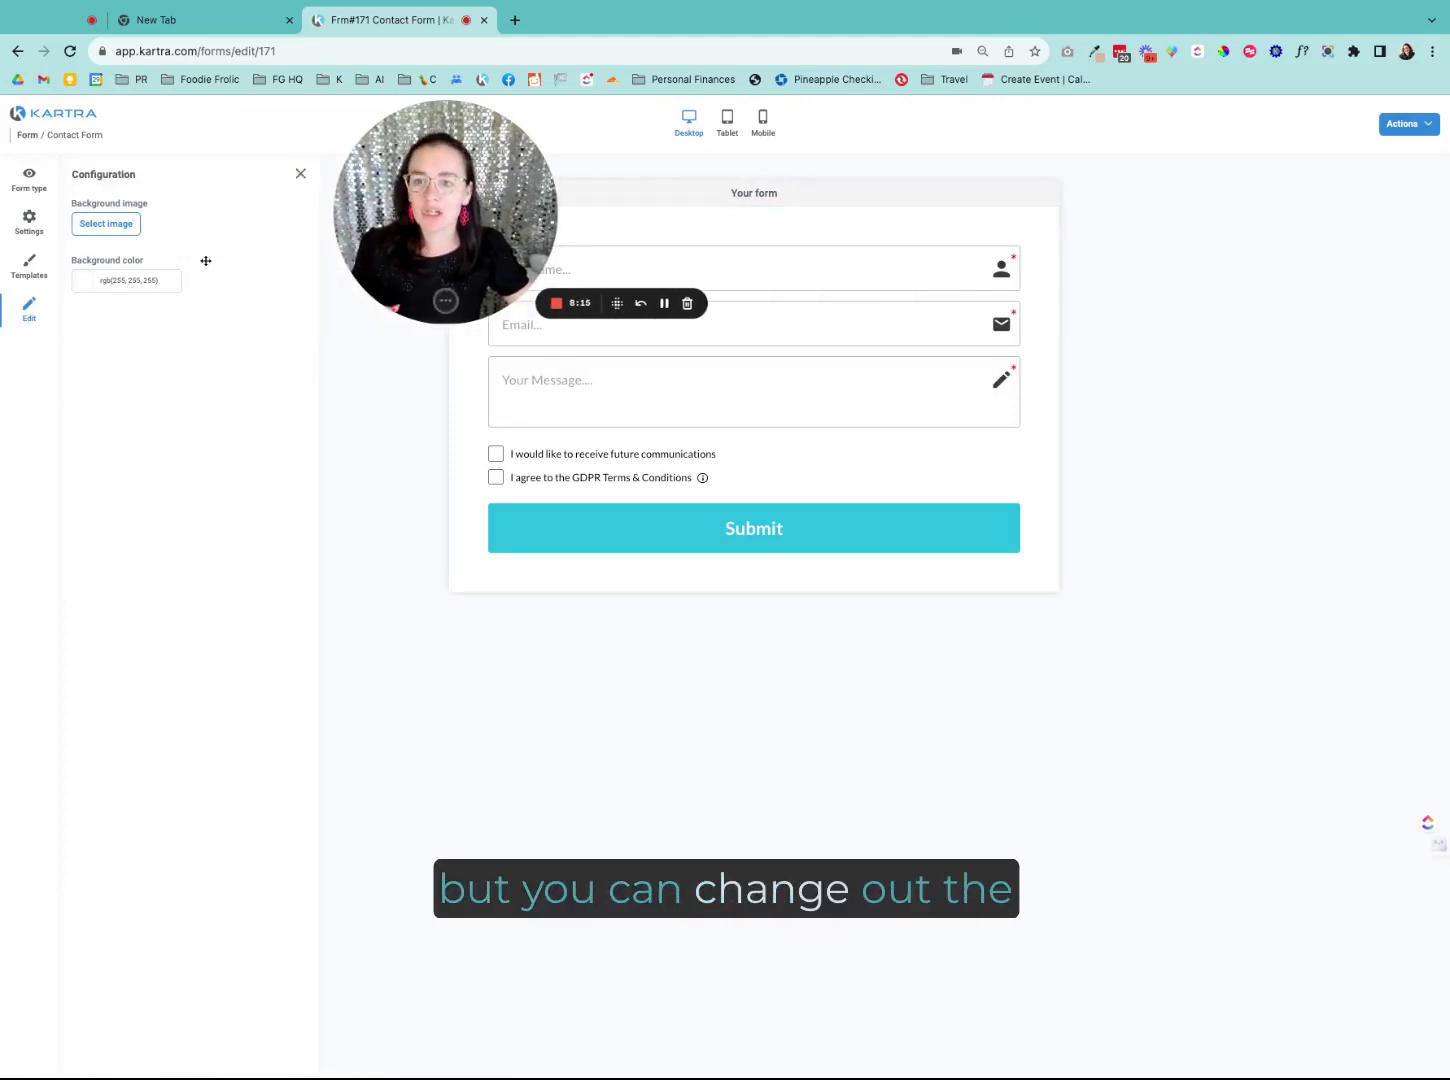
# Step: Browse the opt-in themes offered for the form without applying one
pyautogui.click(28, 266)
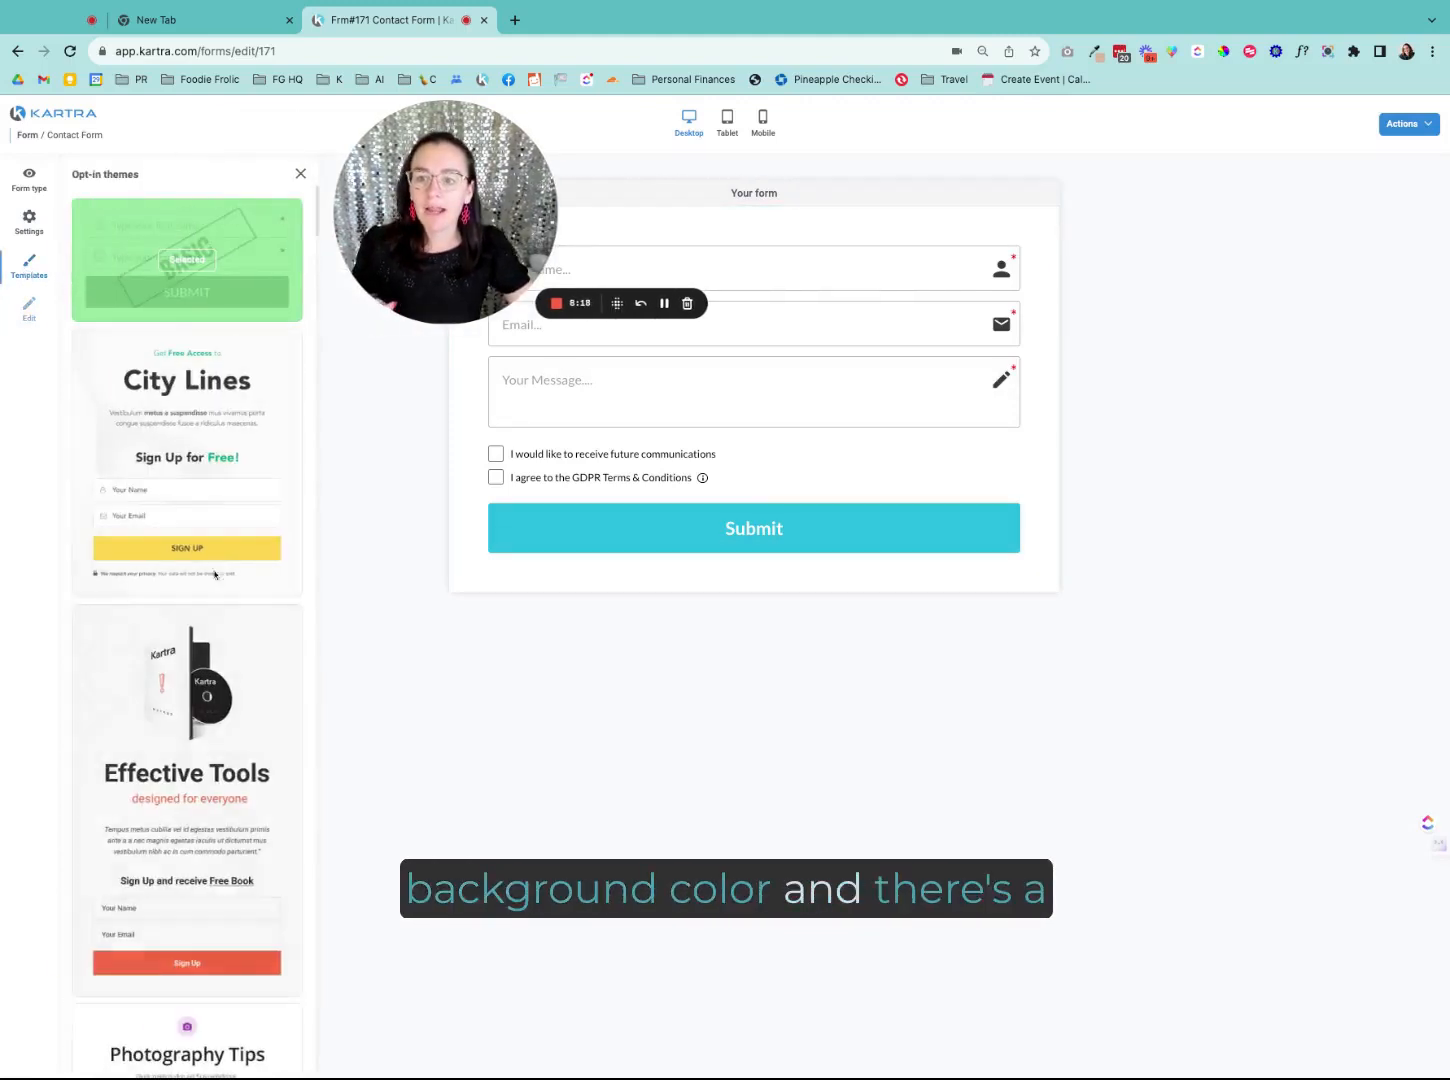
pyautogui.scroll(-15, 191, 648)
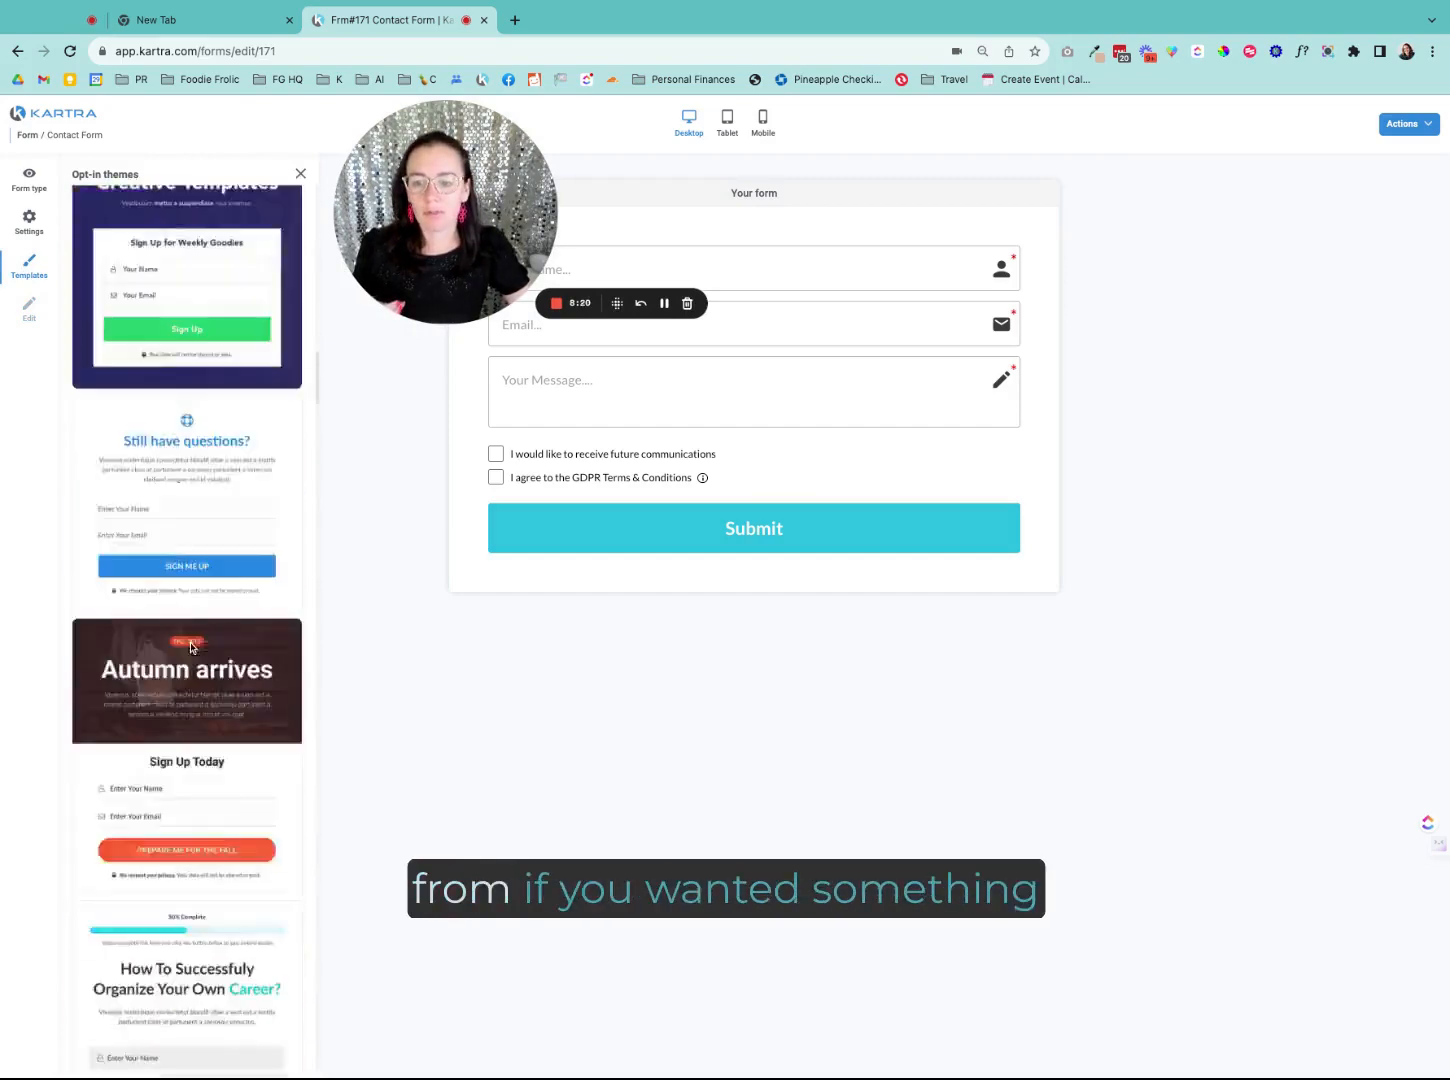
pyautogui.scroll(-8, 187, 800)
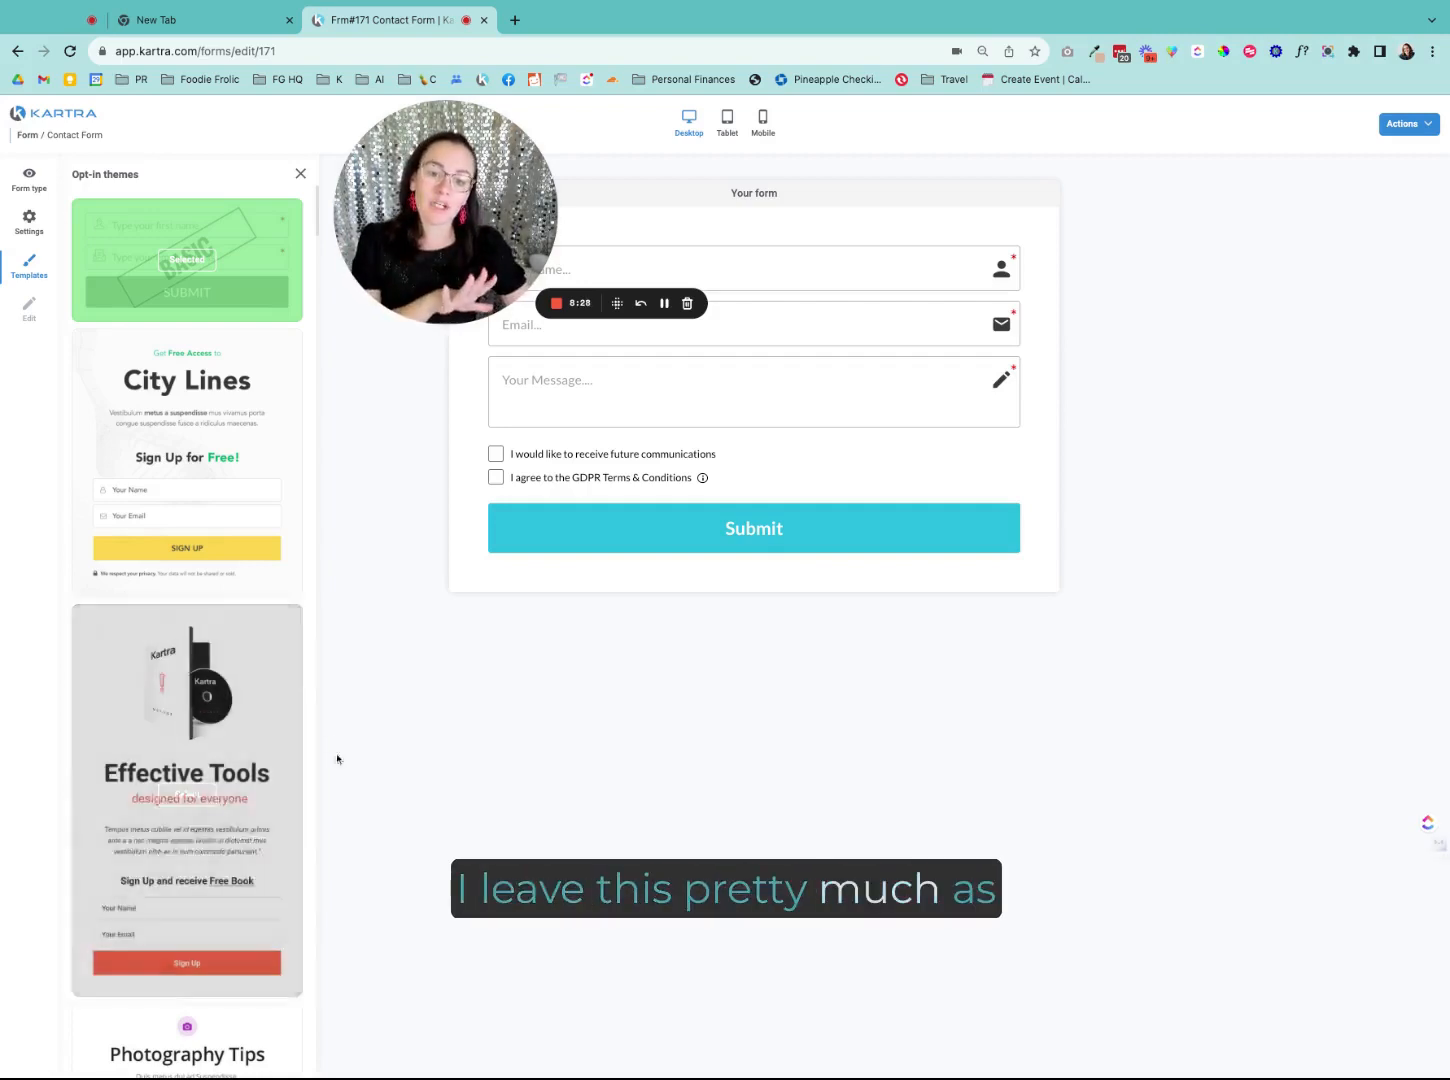
# Step: Set the Submit button's color to rgb(76, 163, 173) from the Pineapple Relations palette, and save and exit the form builder
pyautogui.click(499, 517)
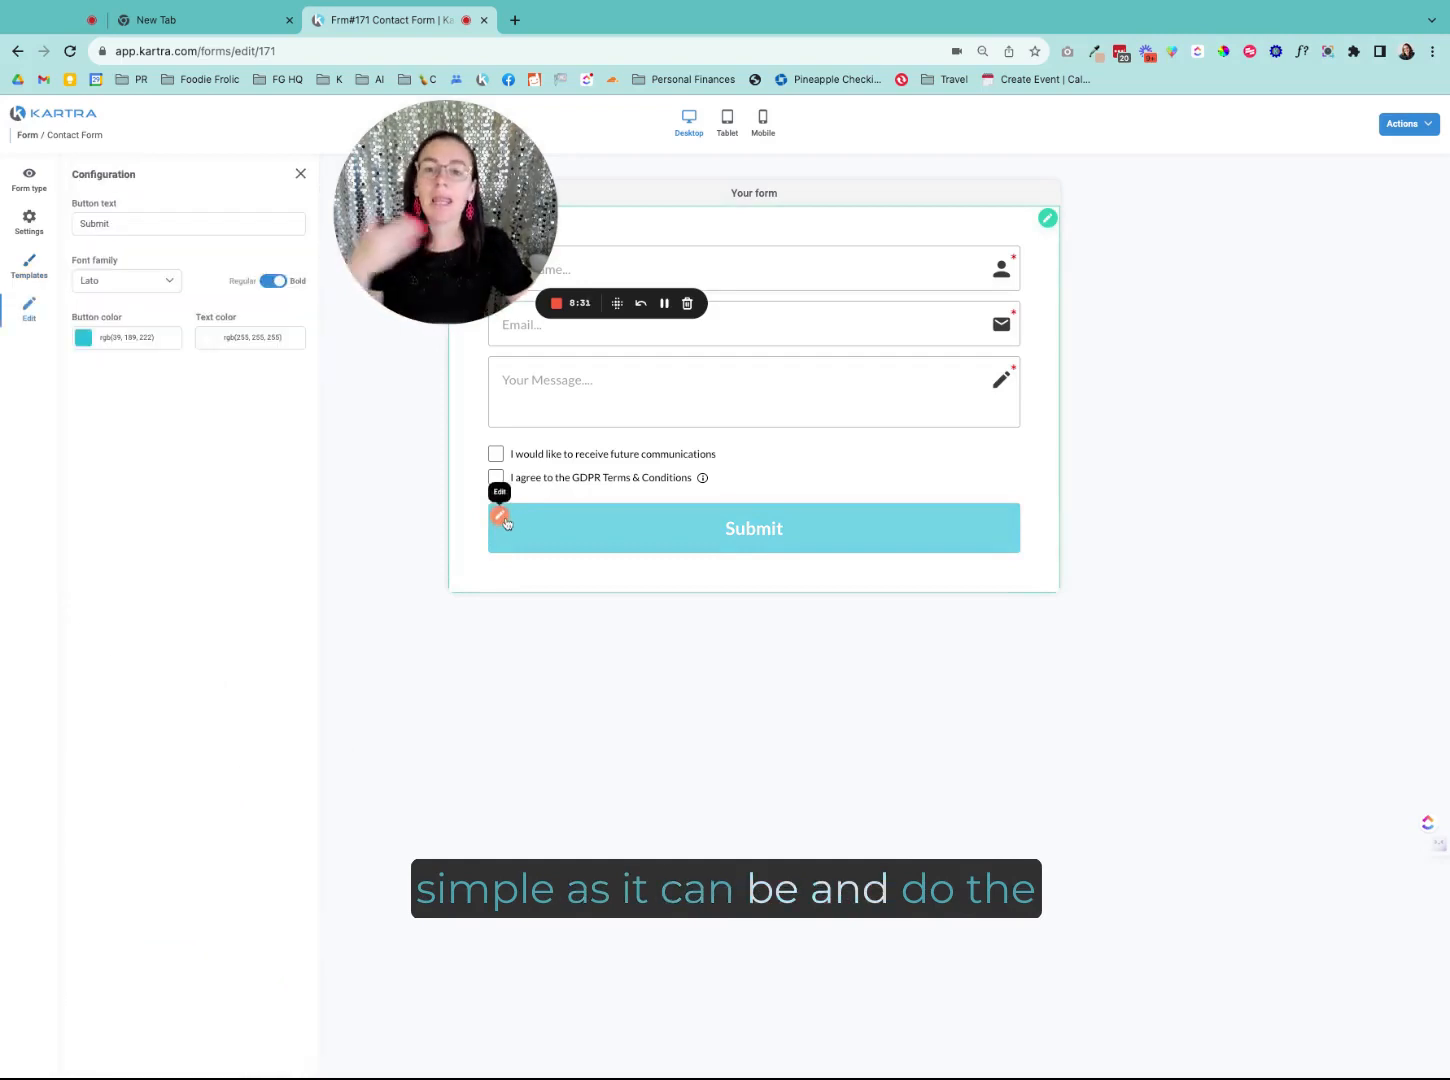
pyautogui.click(167, 348)
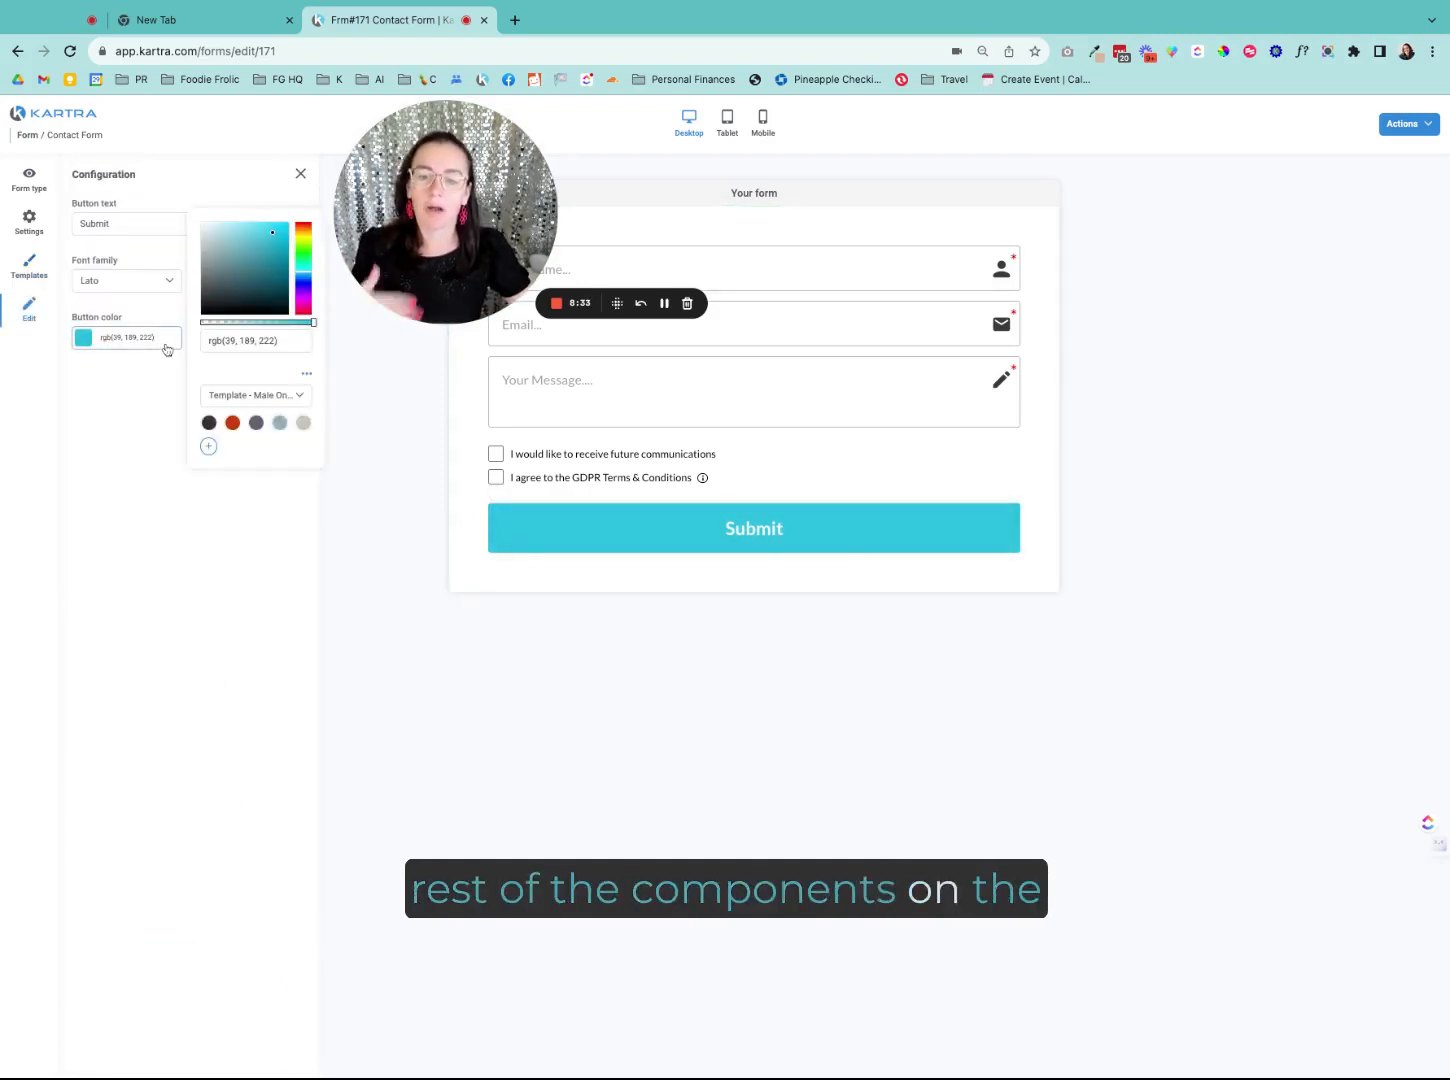
pyautogui.click(235, 398)
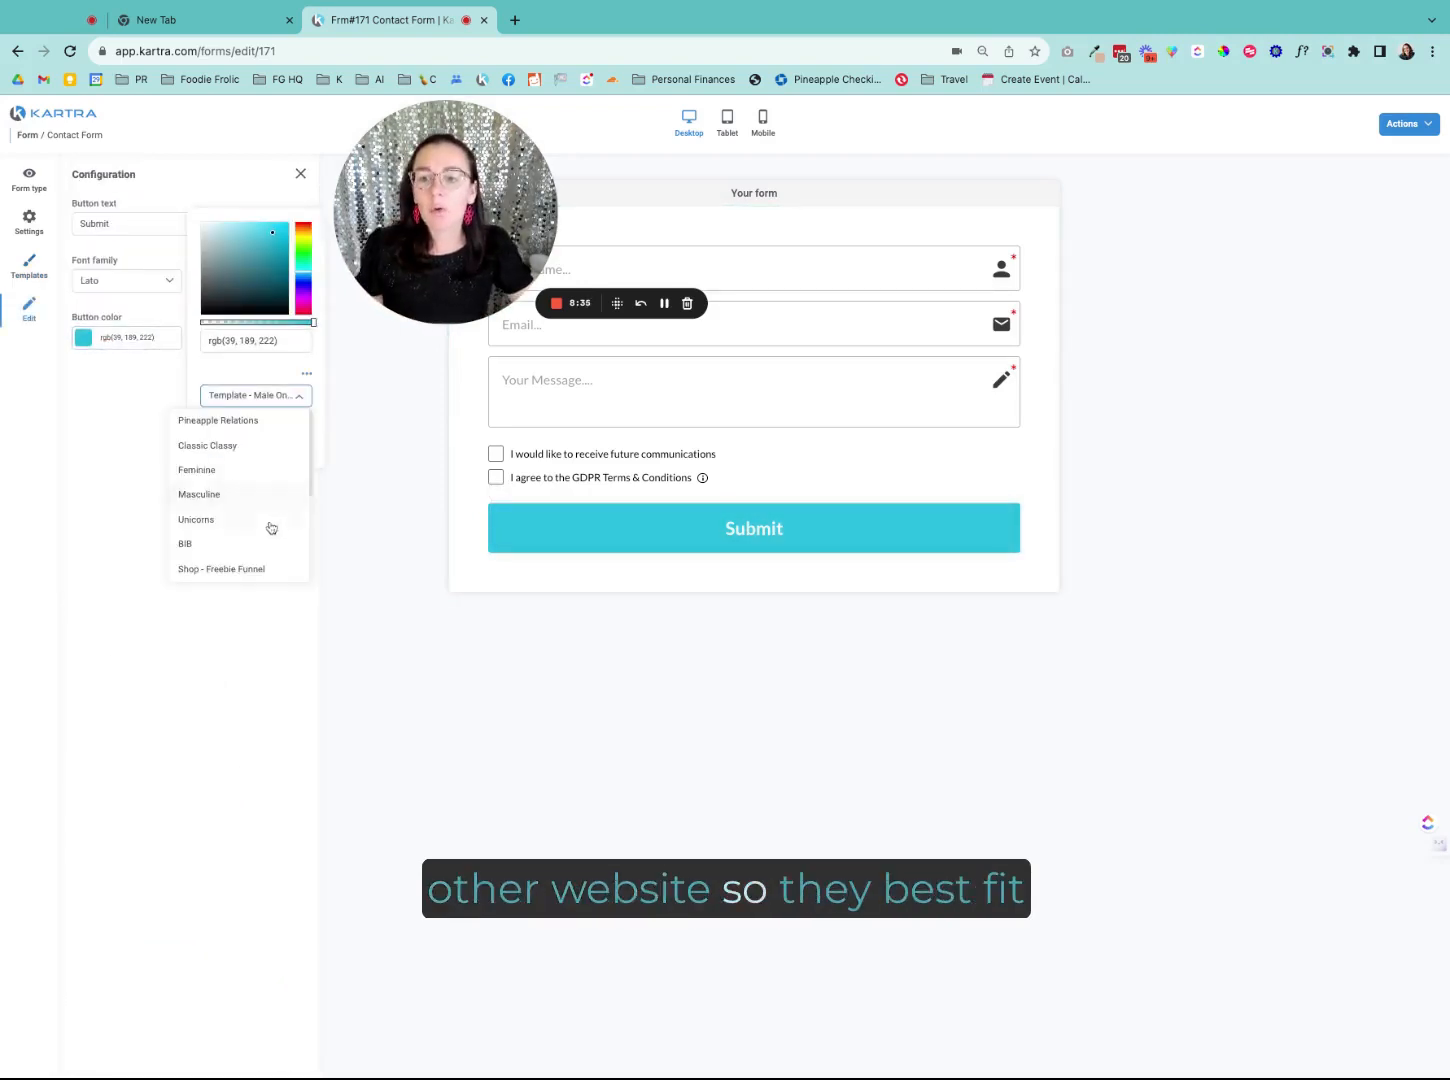
pyautogui.click(231, 422)
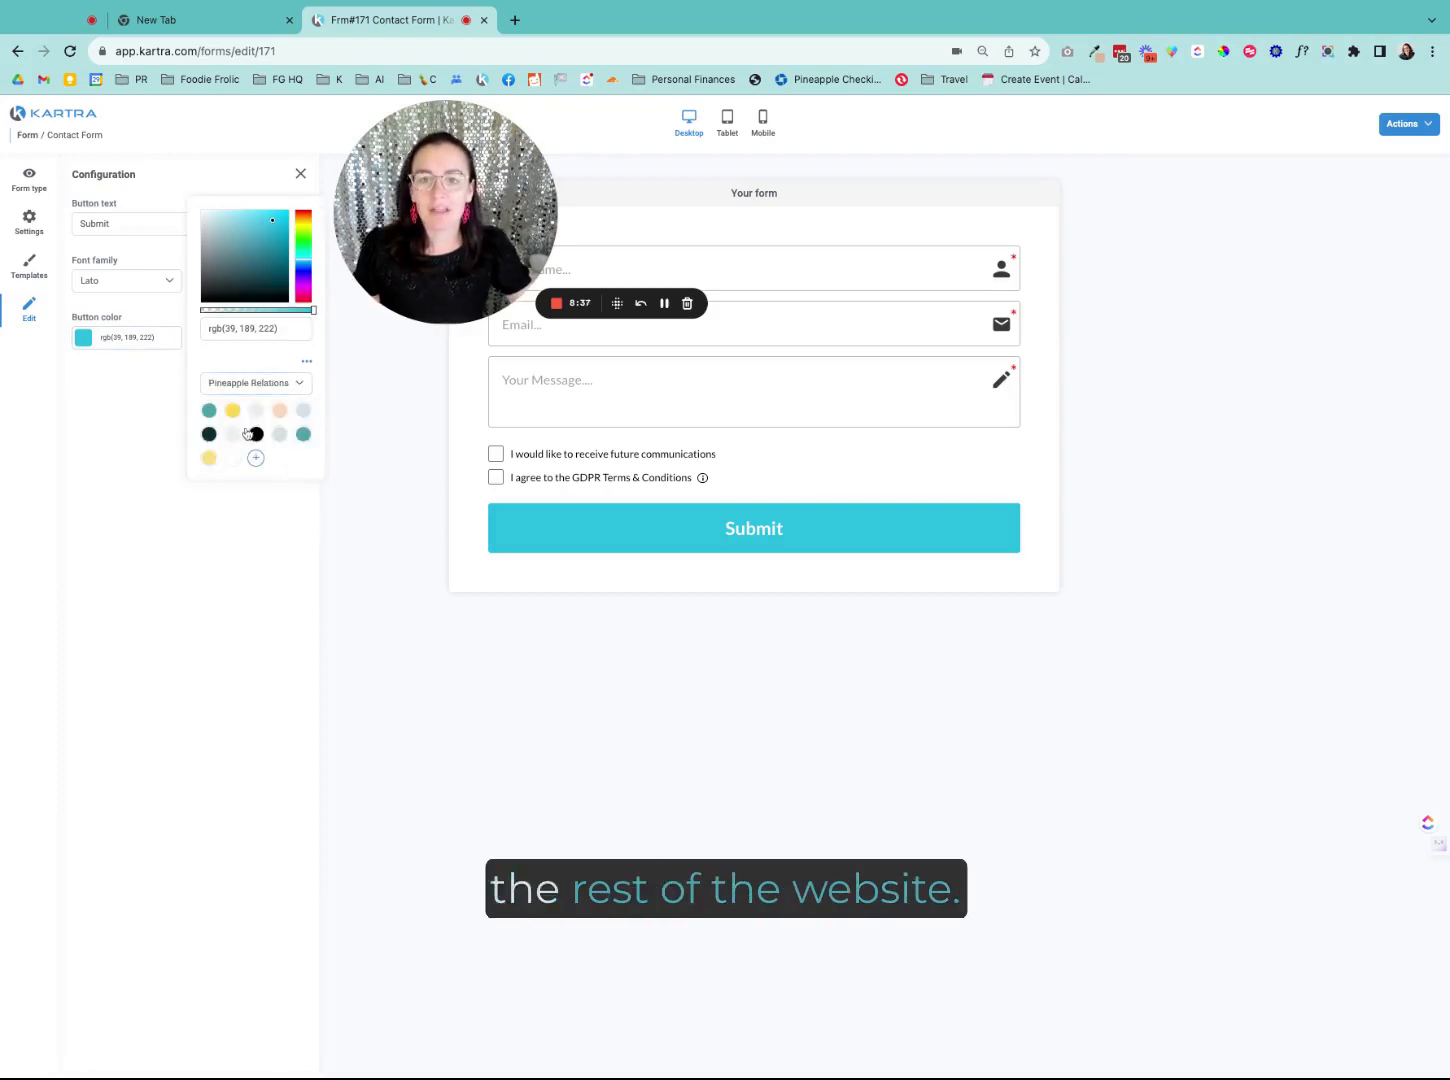
pyautogui.click(209, 411)
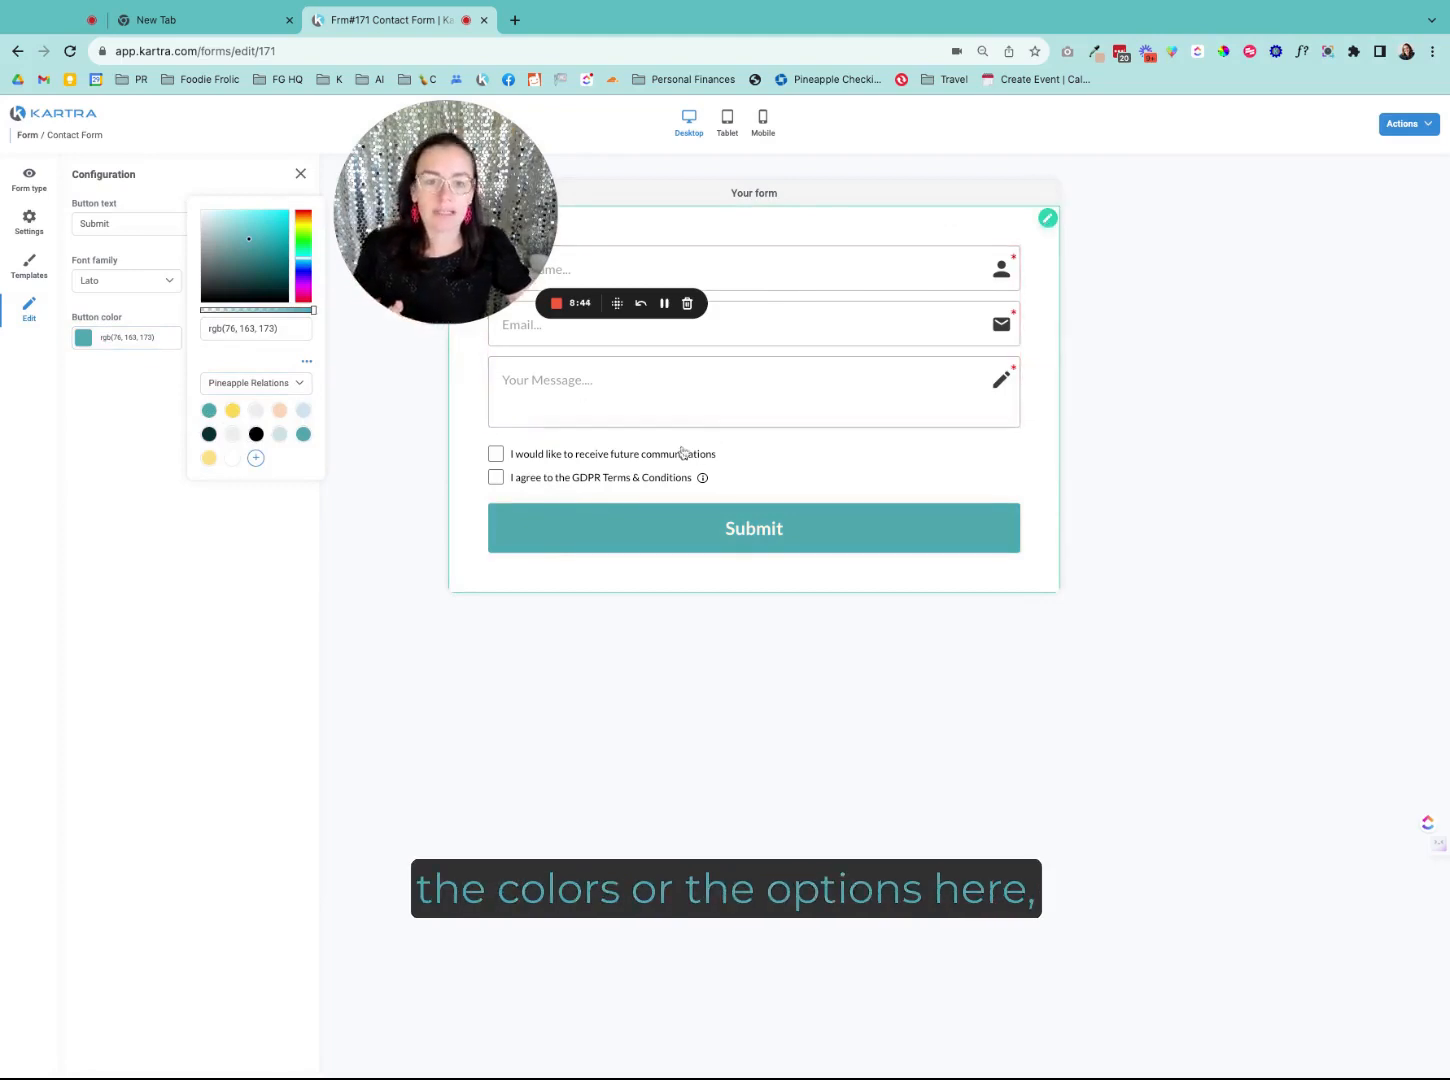
pyautogui.click(1420, 123)
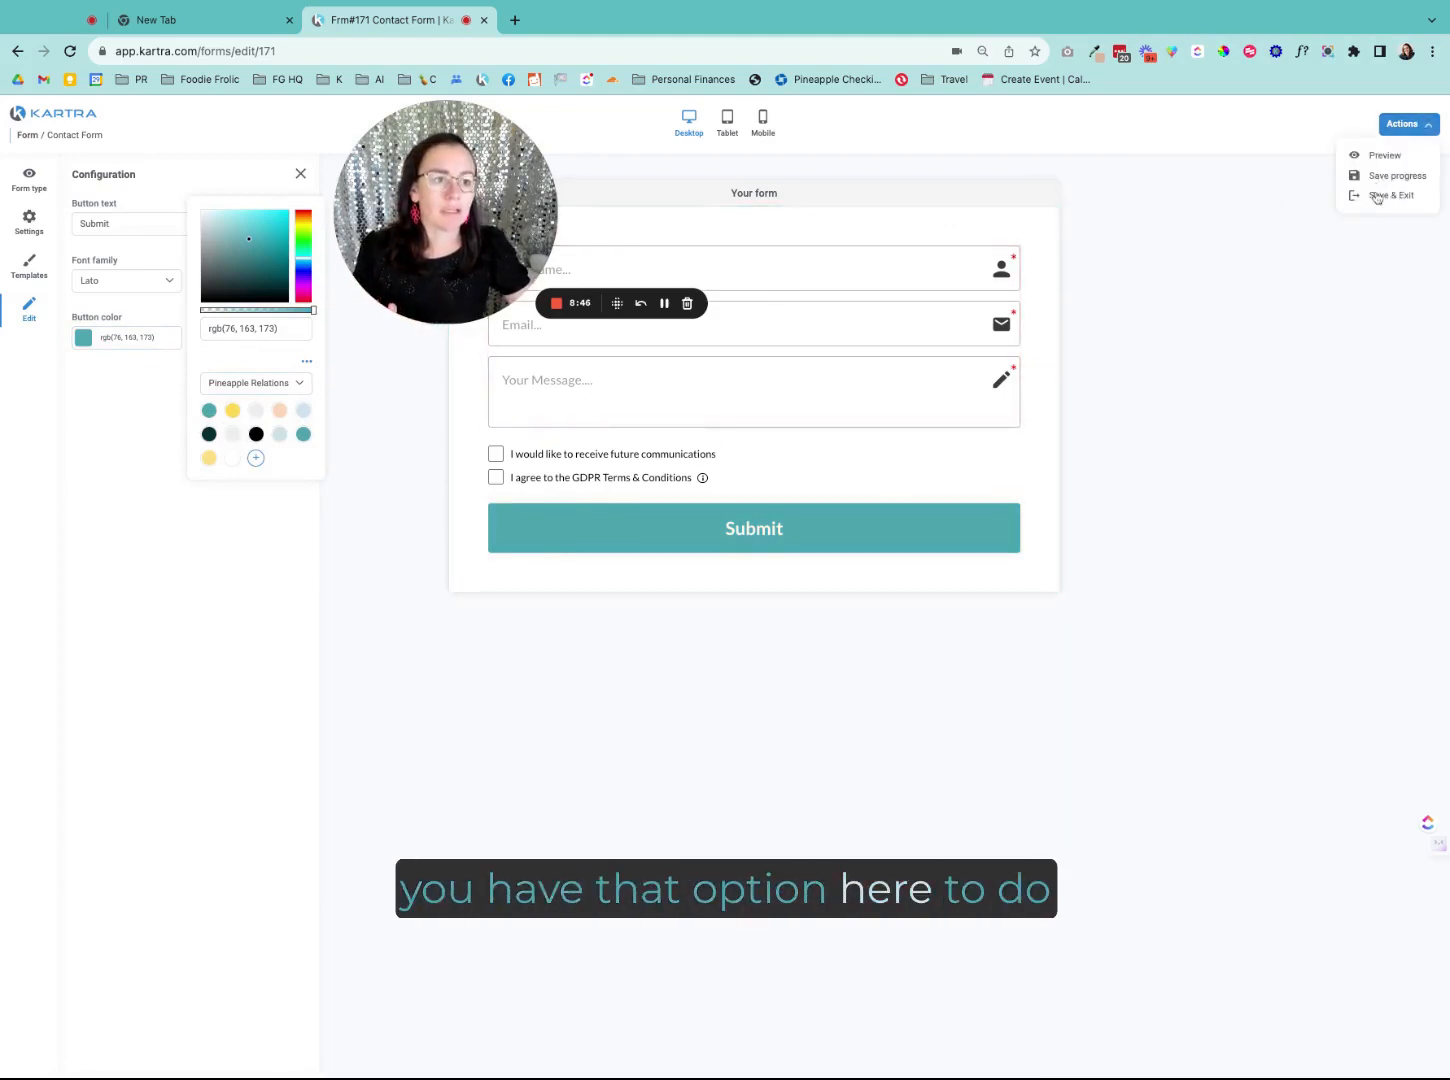
pyautogui.click(1385, 195)
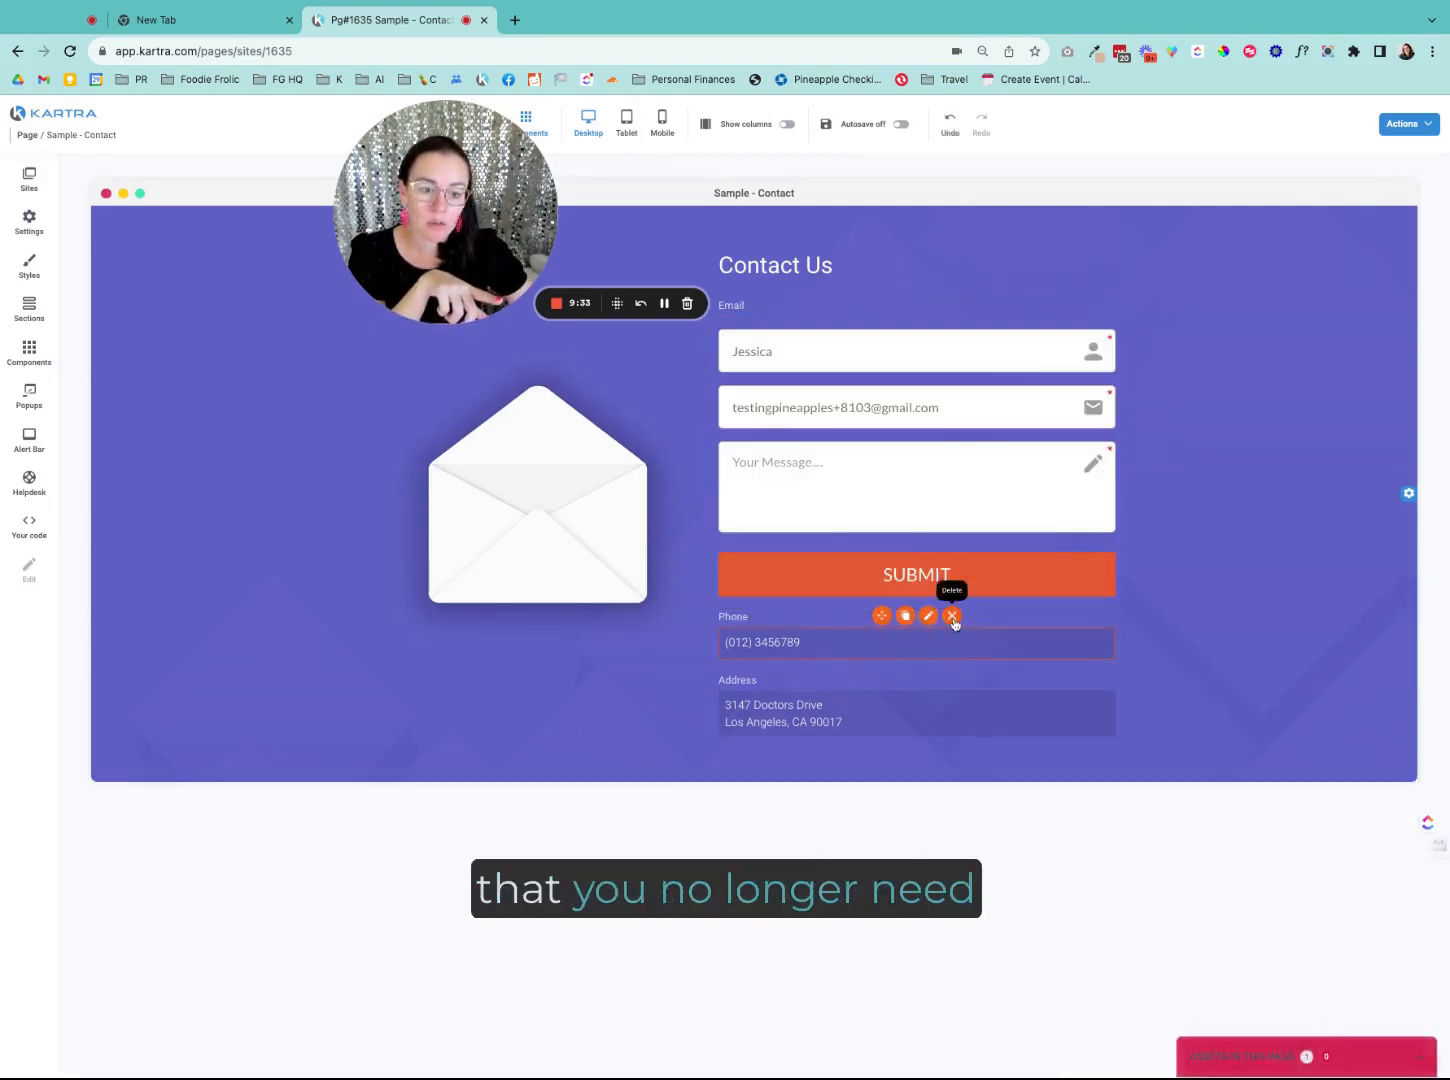
# Step: Delete the phone and address details below the form on the Sample - Contact page
pyautogui.click(952, 617)
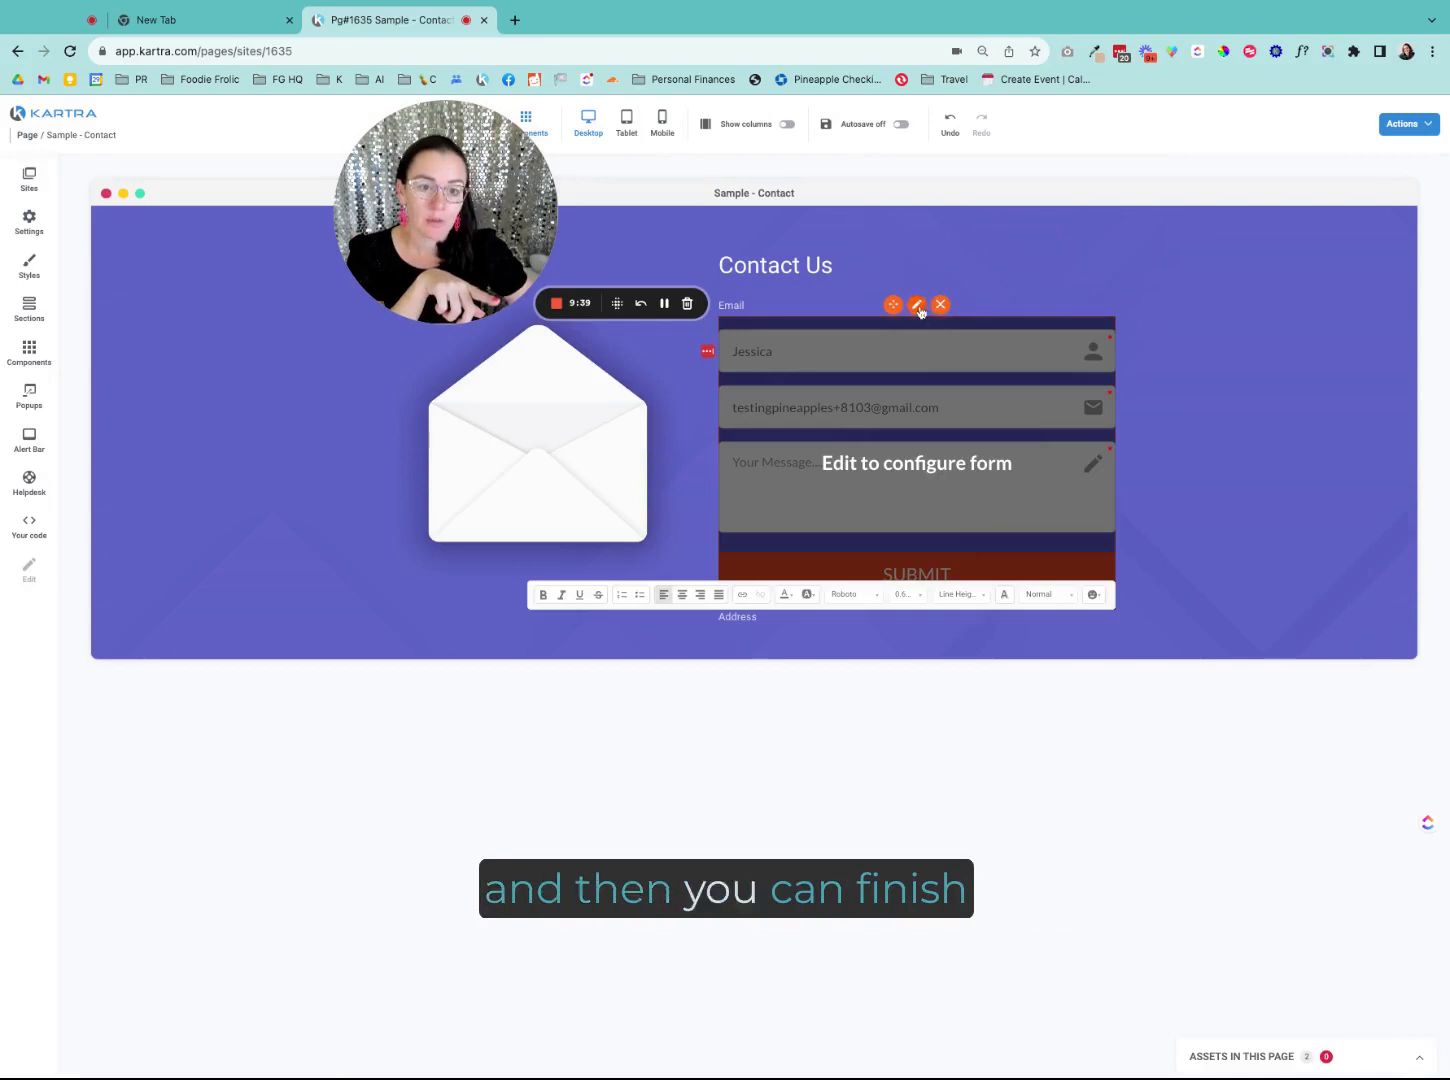
# Step: Give the page's contact form button the bold text Send and the background color rgb(76, 163, 173), and apply the changes
pyautogui.click(929, 431)
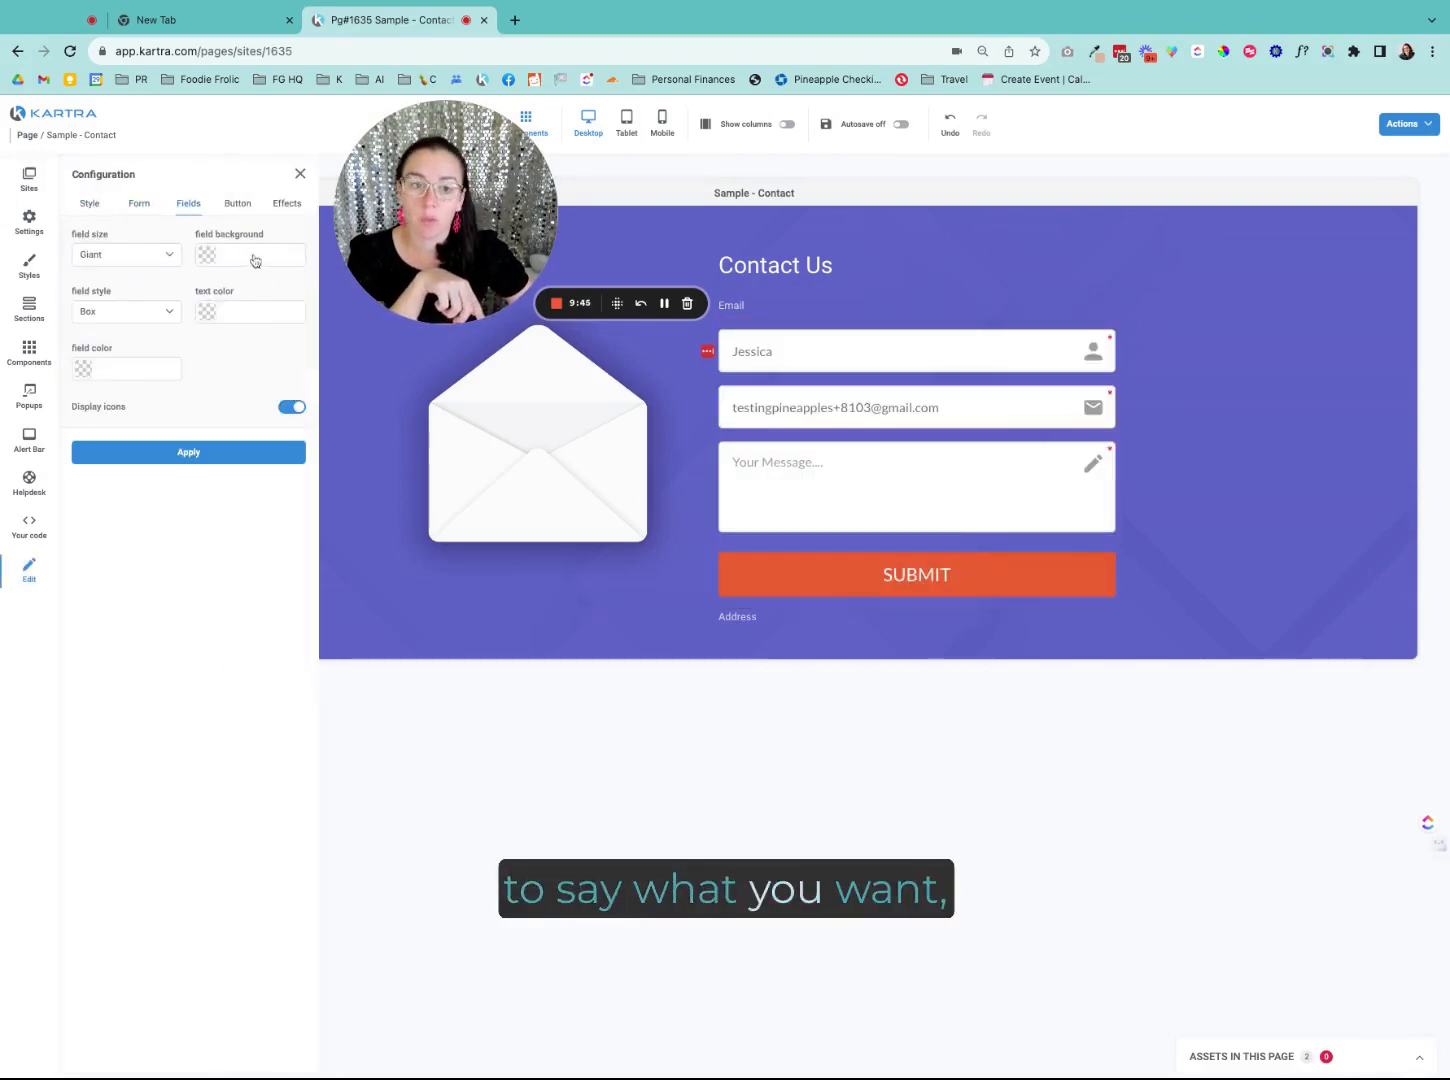
pyautogui.click(238, 204)
pyautogui.click(120, 370)
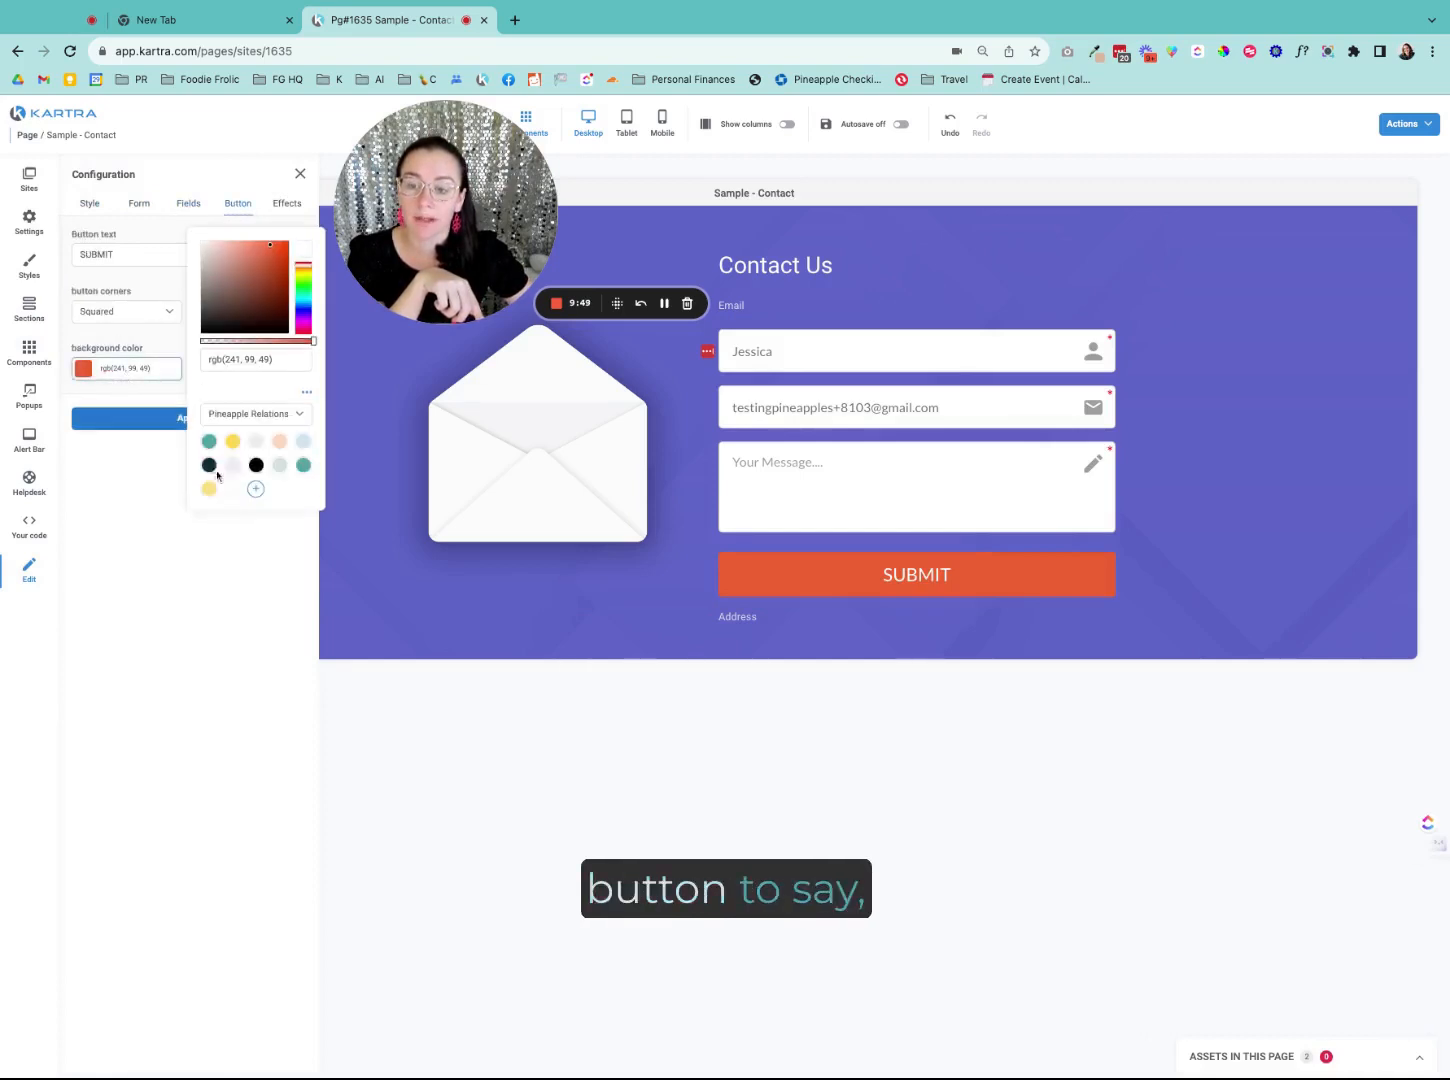
pyautogui.click(208, 441)
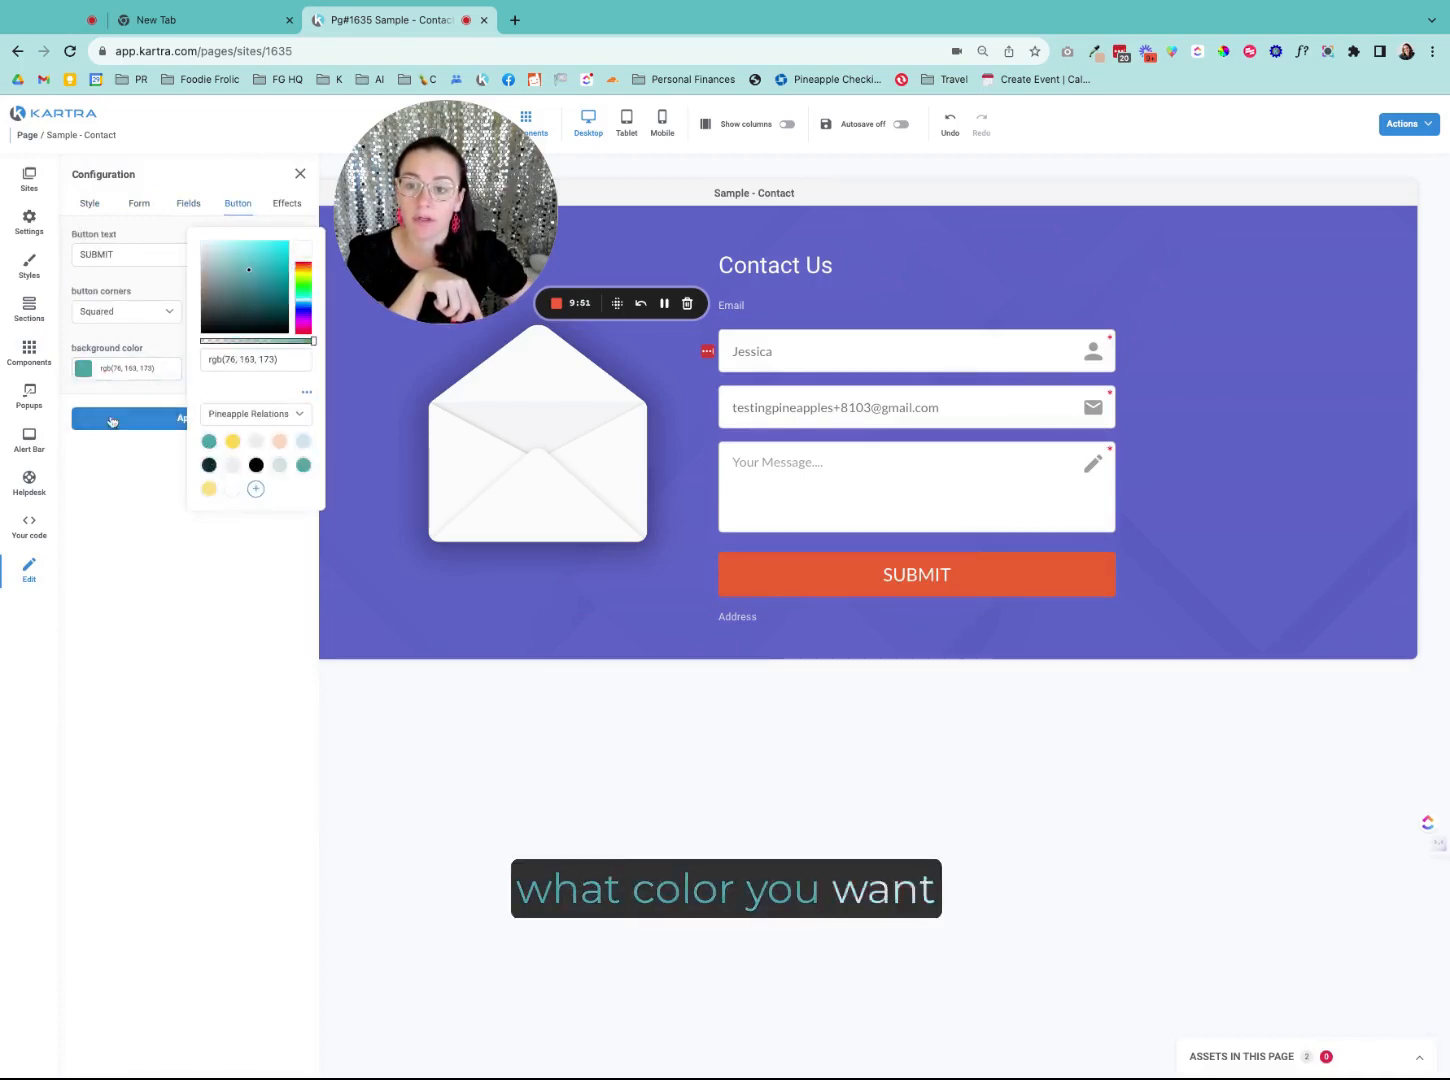
pyautogui.doubleClick(133, 253)
pyautogui.write('Send')
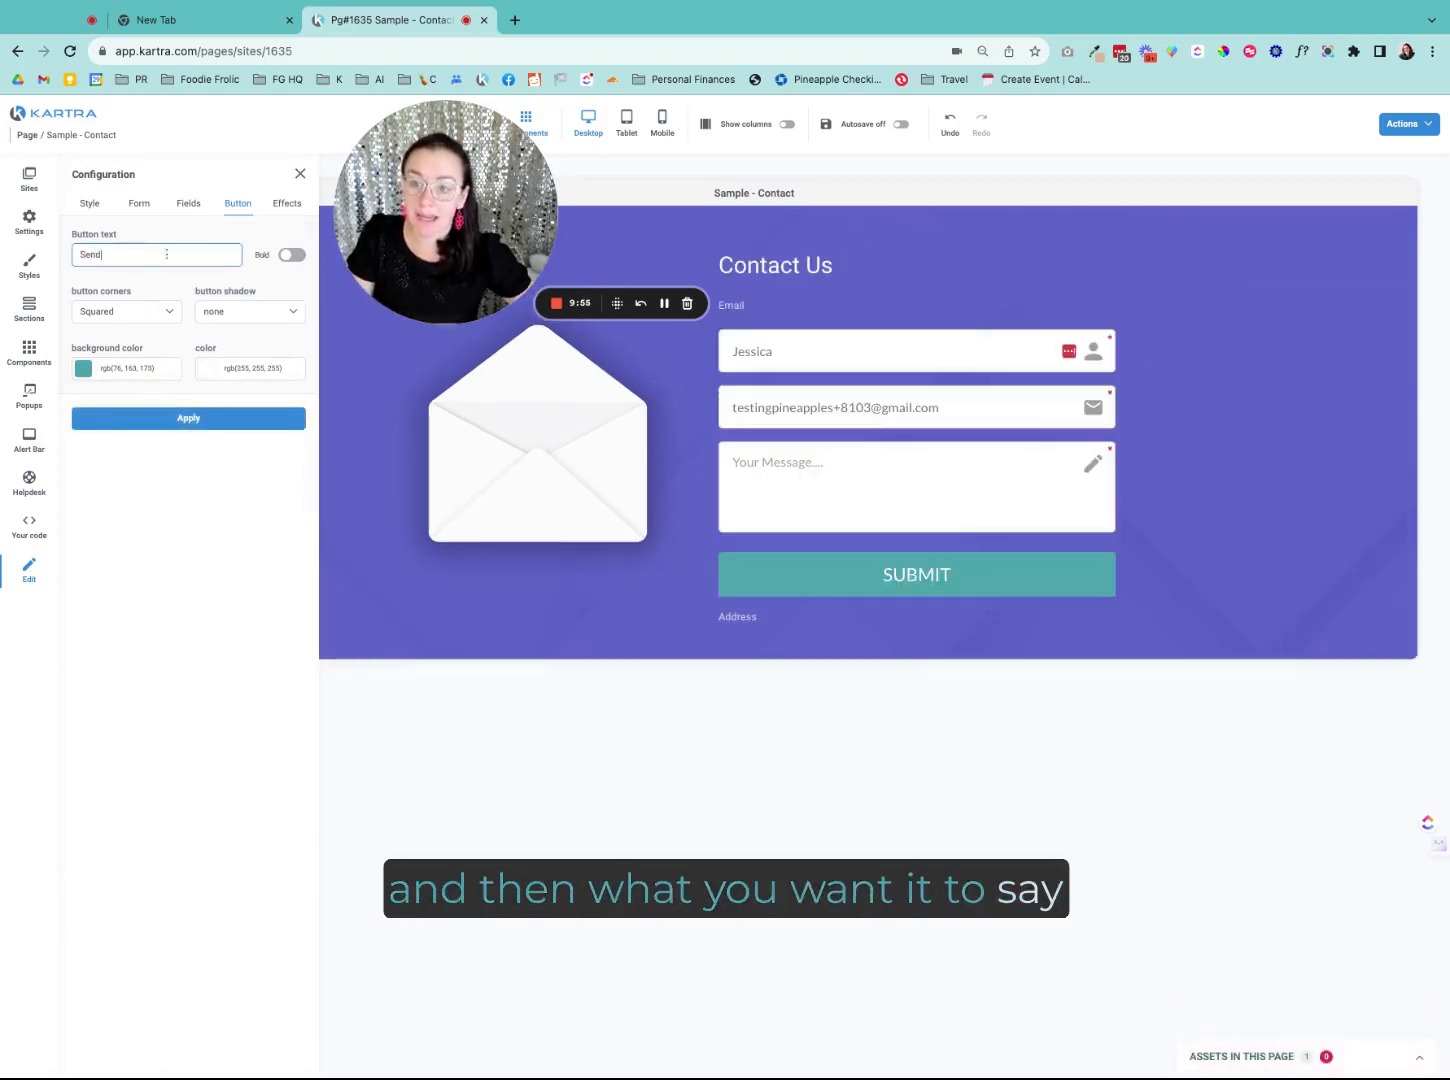
pyautogui.click(292, 254)
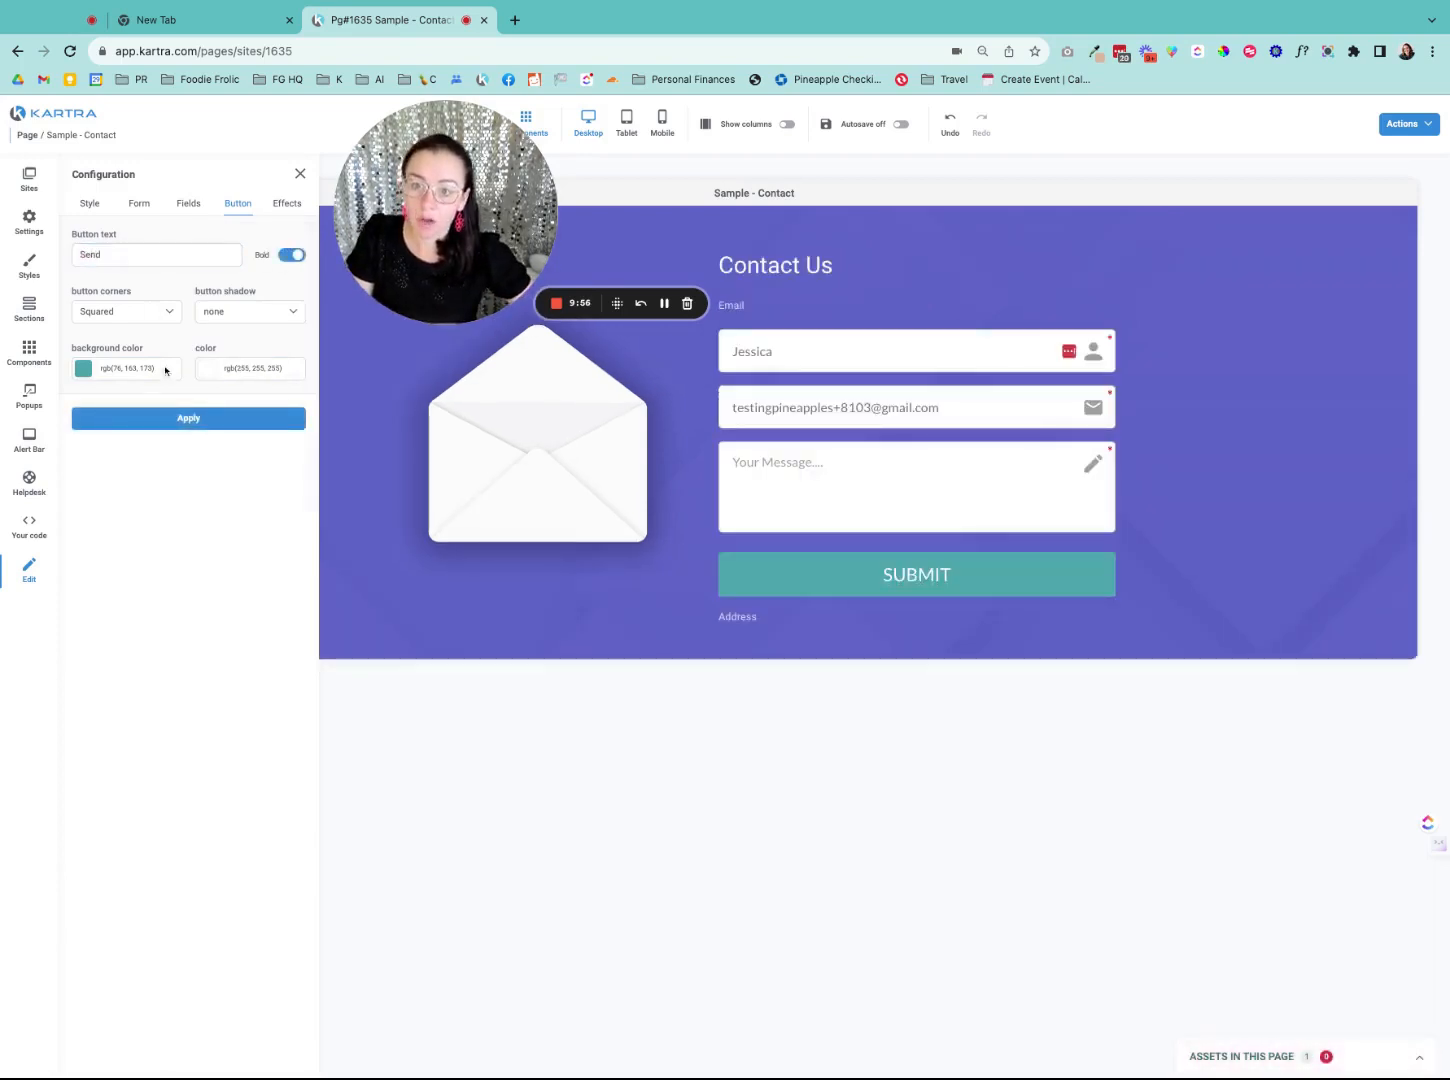
pyautogui.click(172, 418)
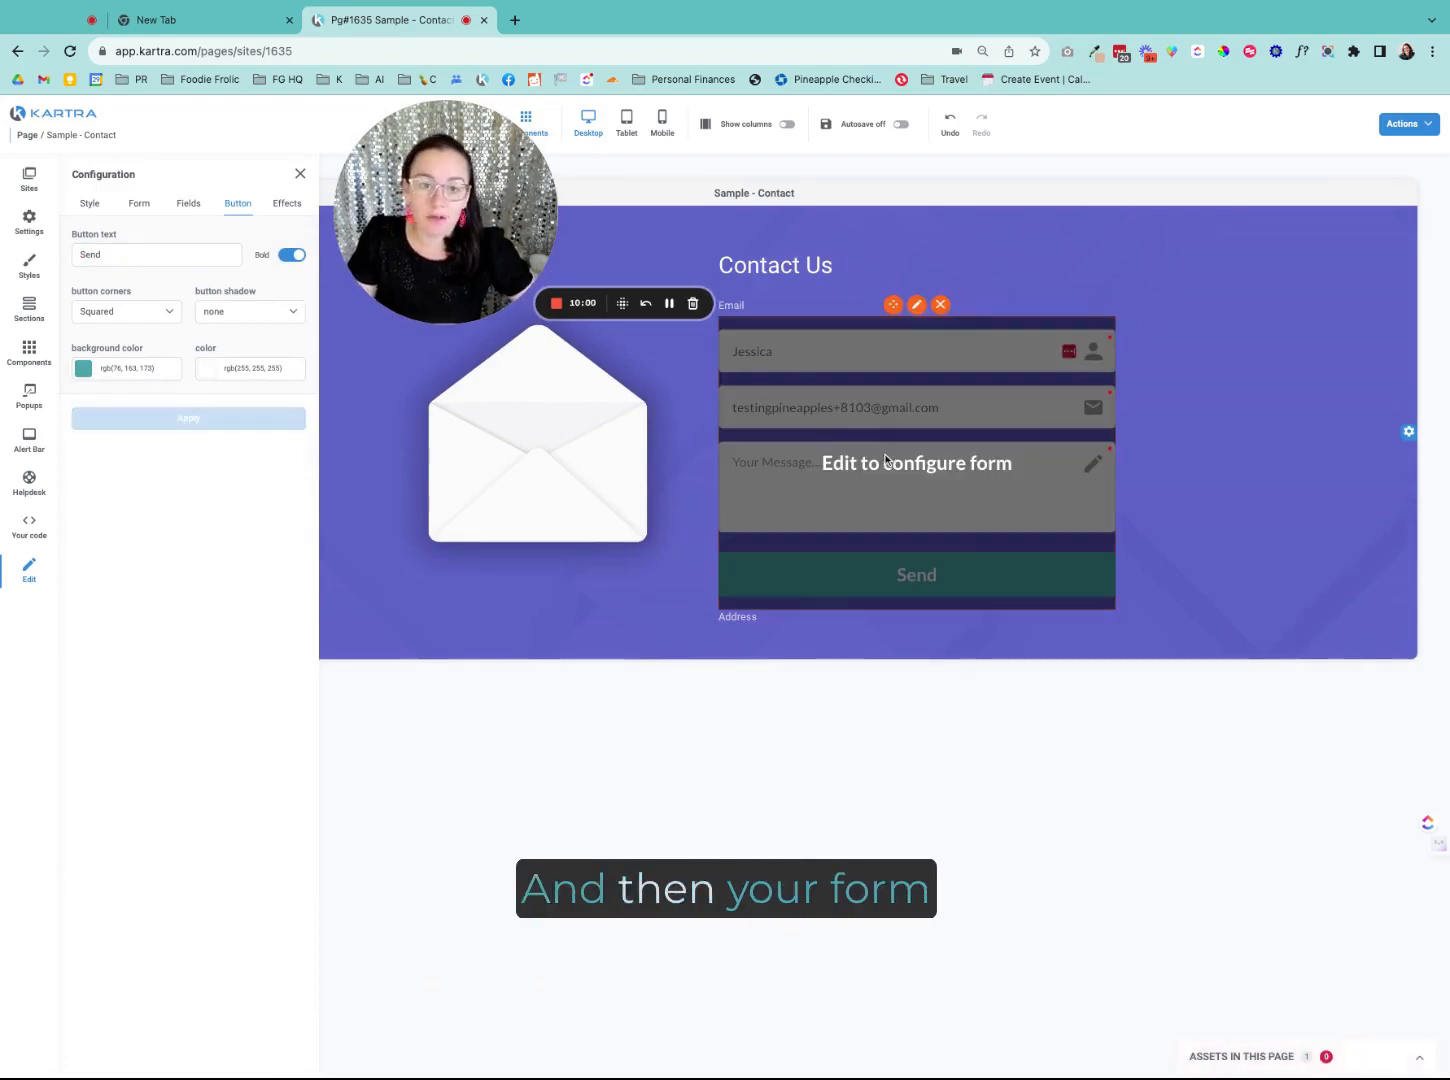
# Step: Publish the contact page and exit the page builder to the list of pages
pyautogui.click(1400, 217)
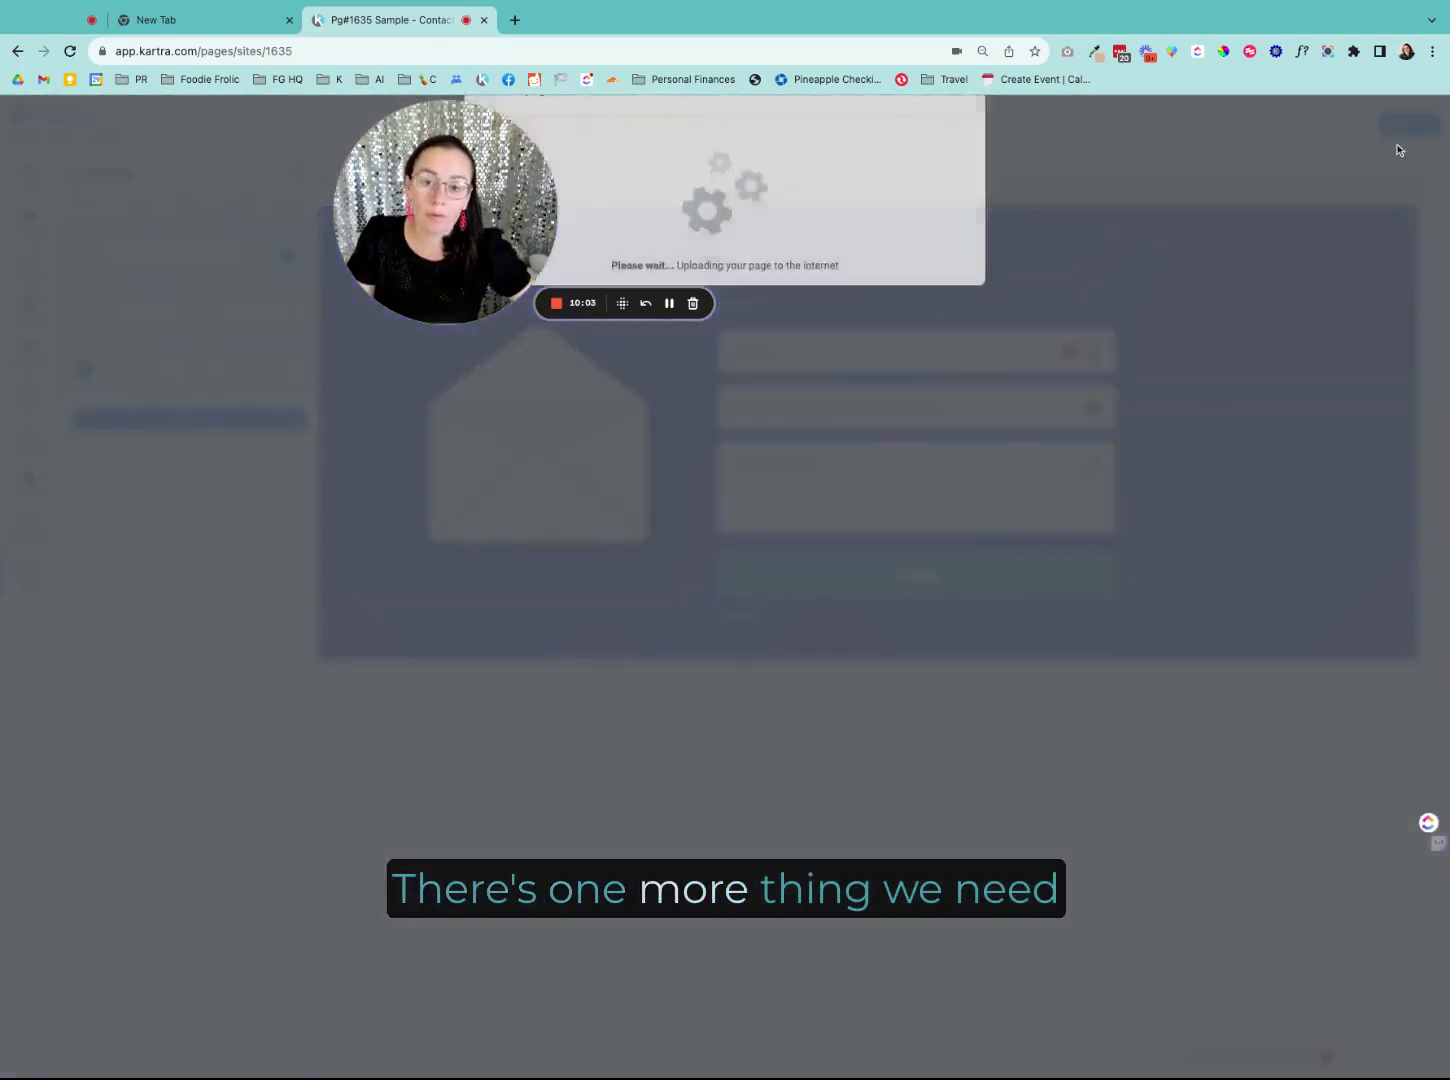
pyautogui.click(928, 154)
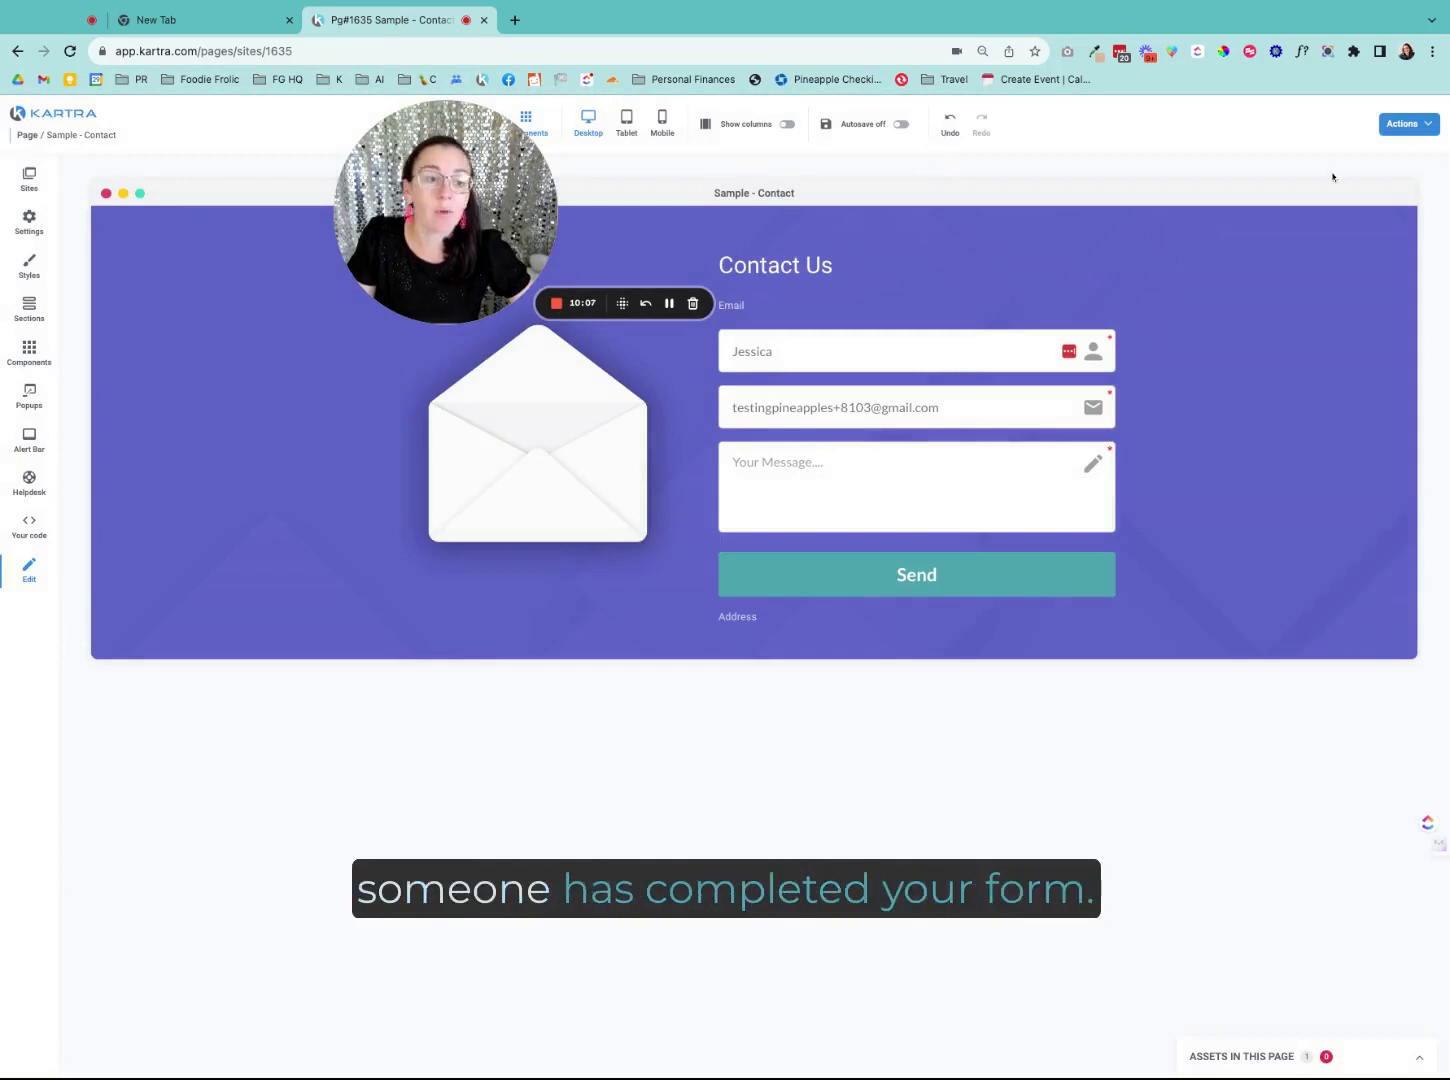
pyautogui.click(1385, 130)
pyautogui.click(1367, 236)
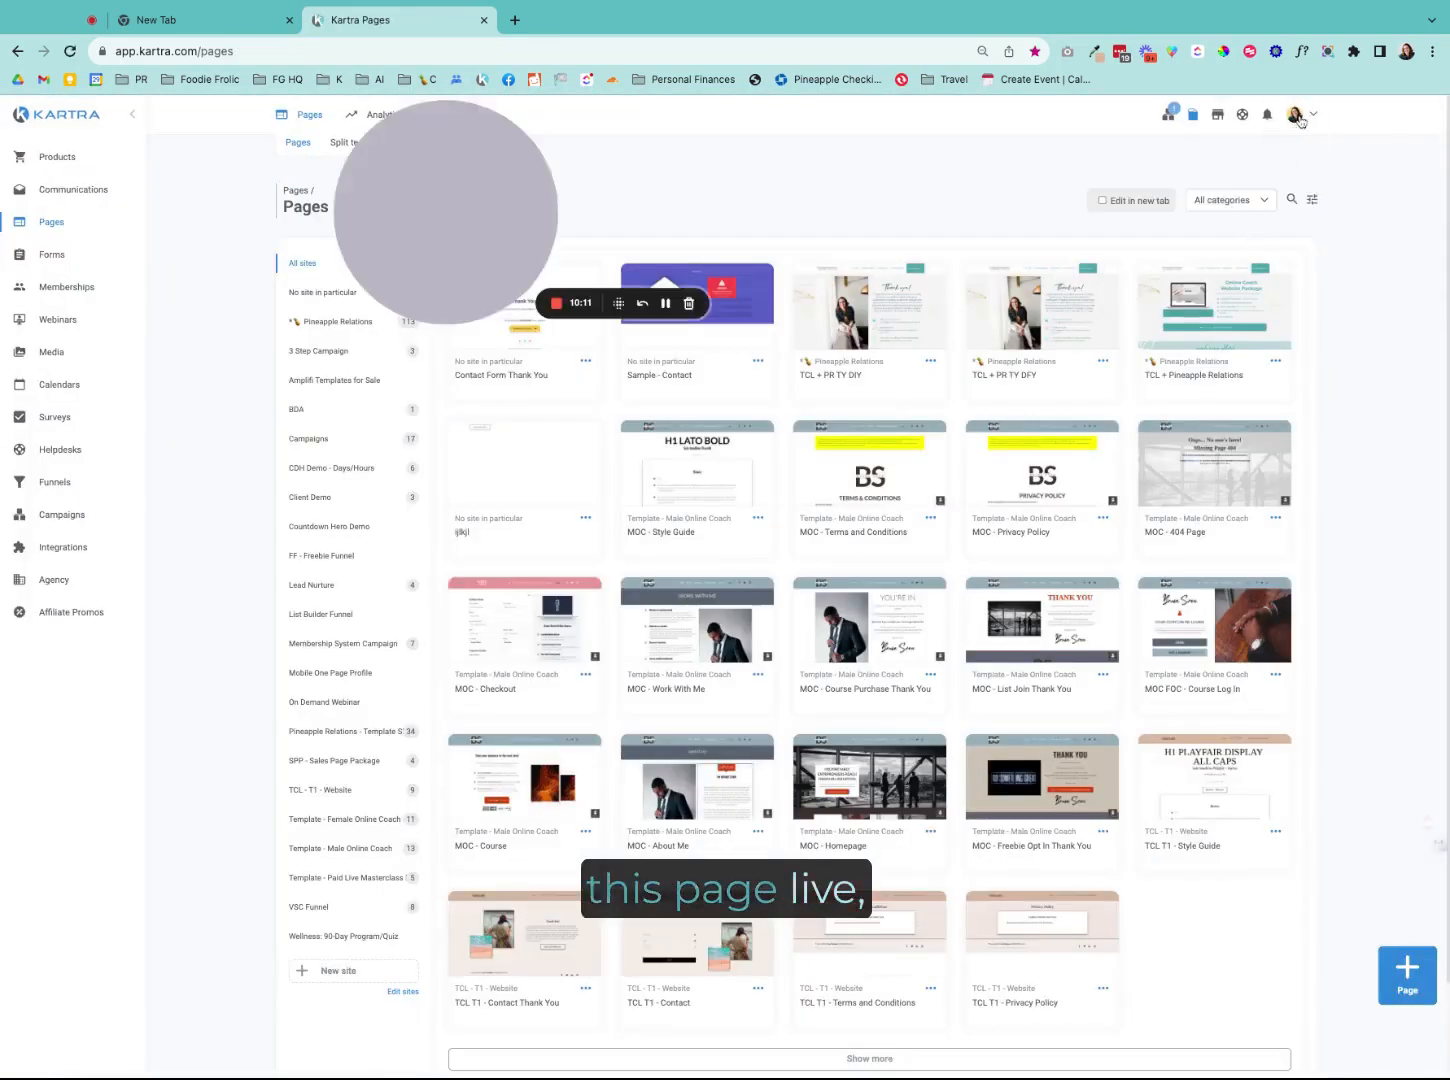
# Step: Go to the account's email notifications and show the ones sent to the team
pyautogui.click(1297, 118)
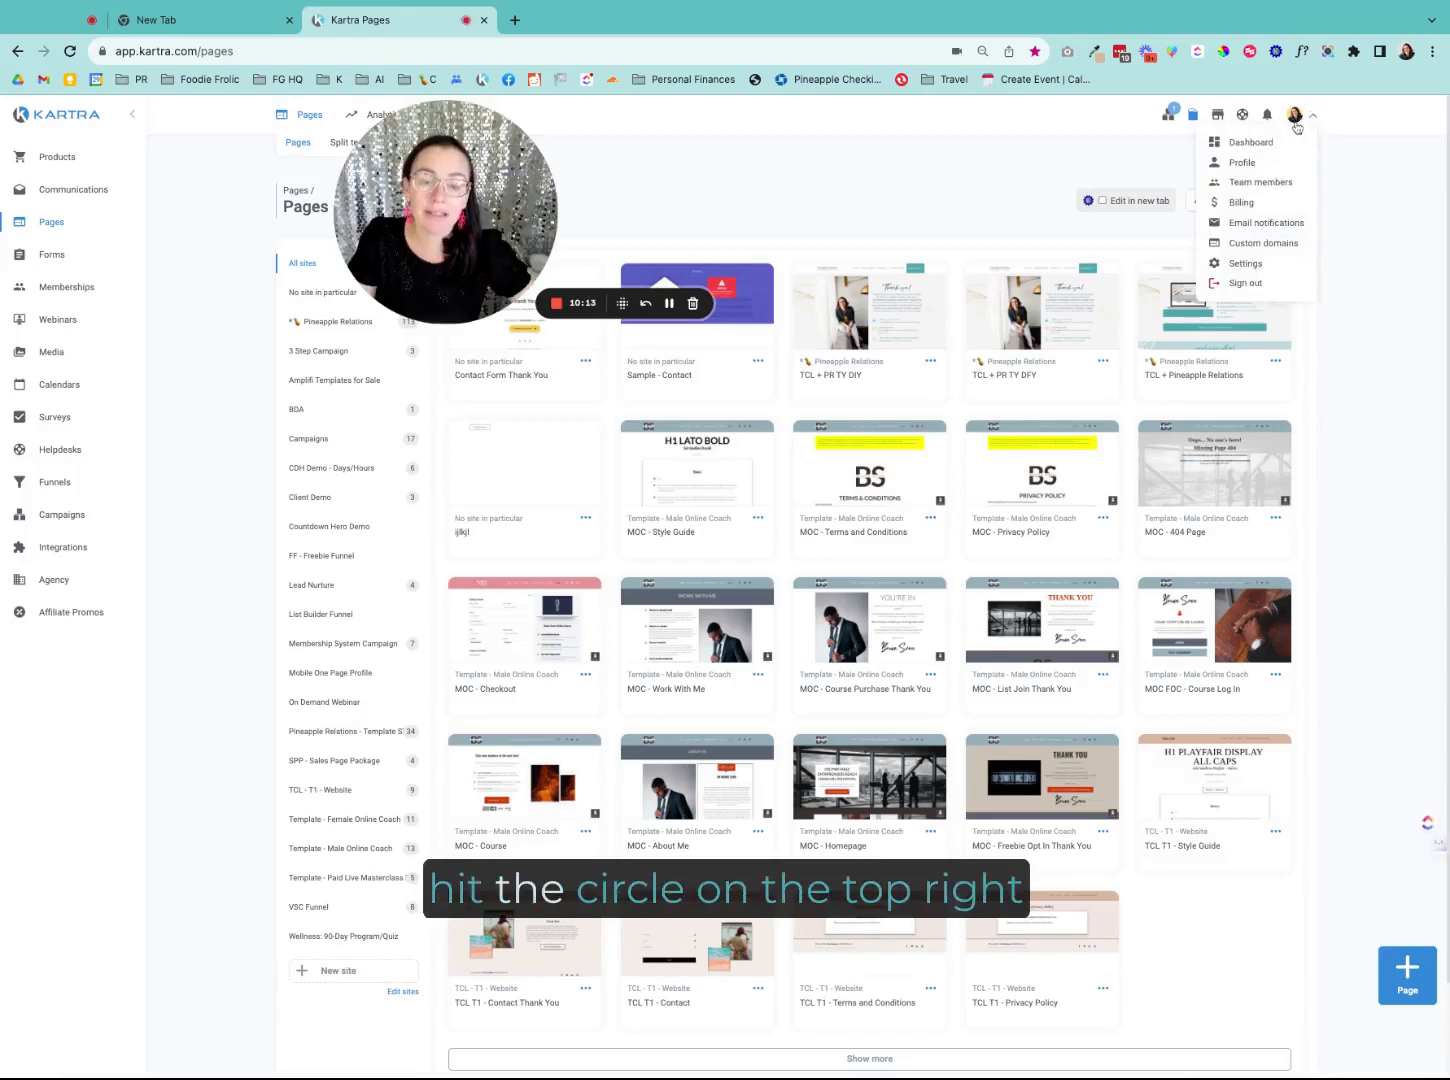
pyautogui.click(1273, 224)
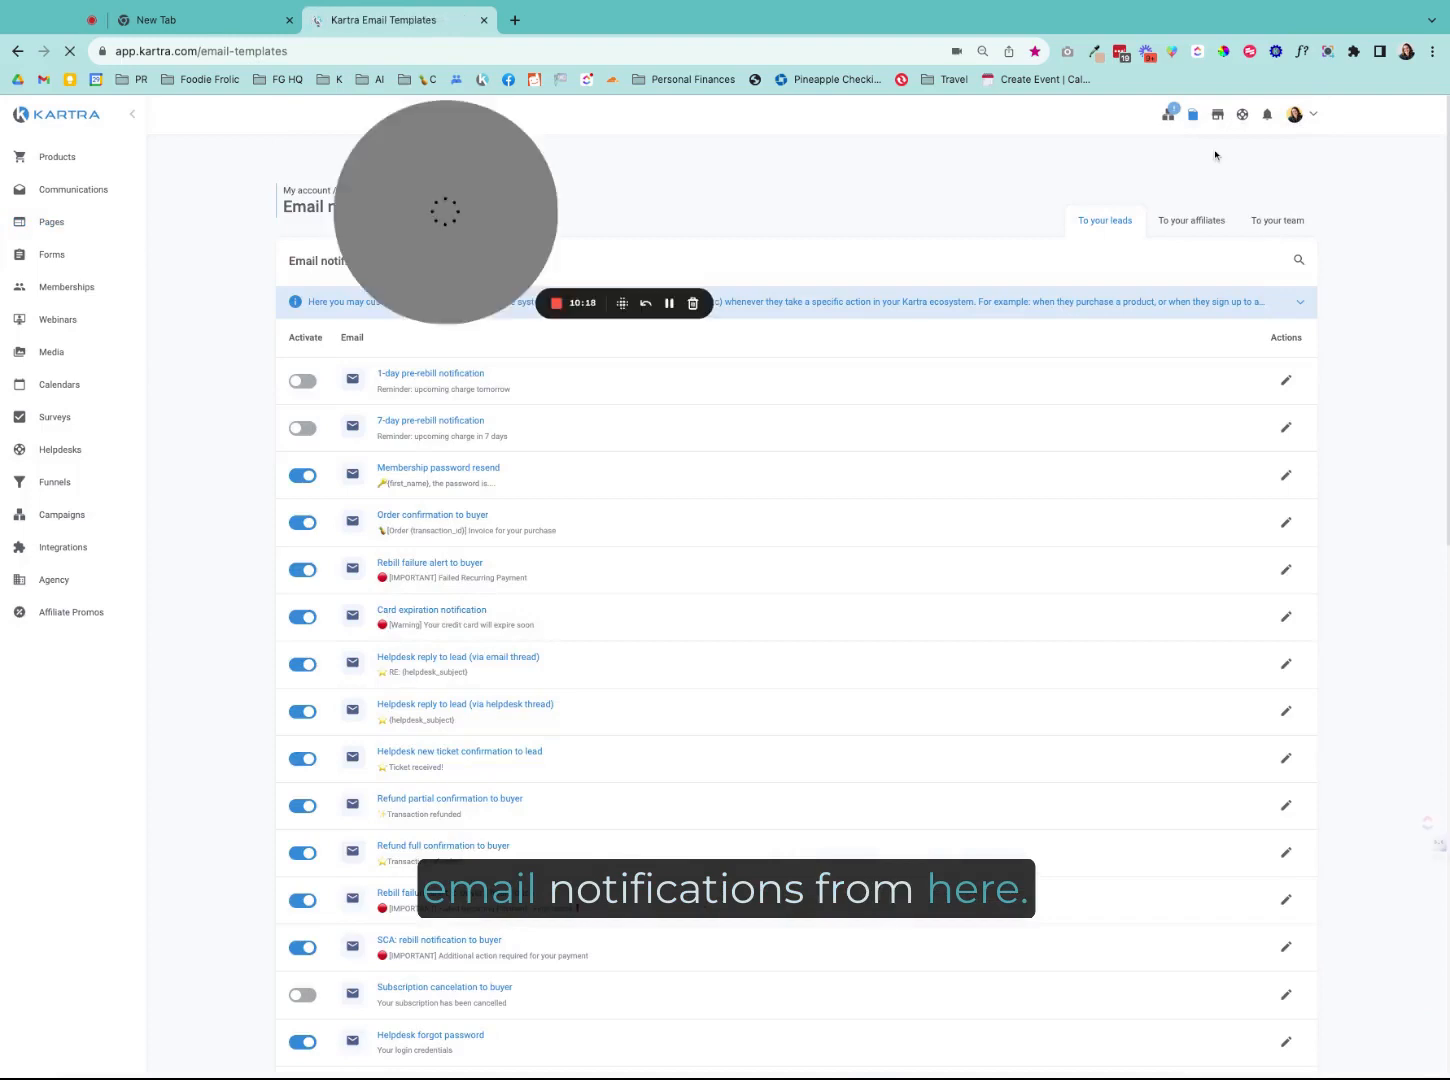
pyautogui.click(1275, 225)
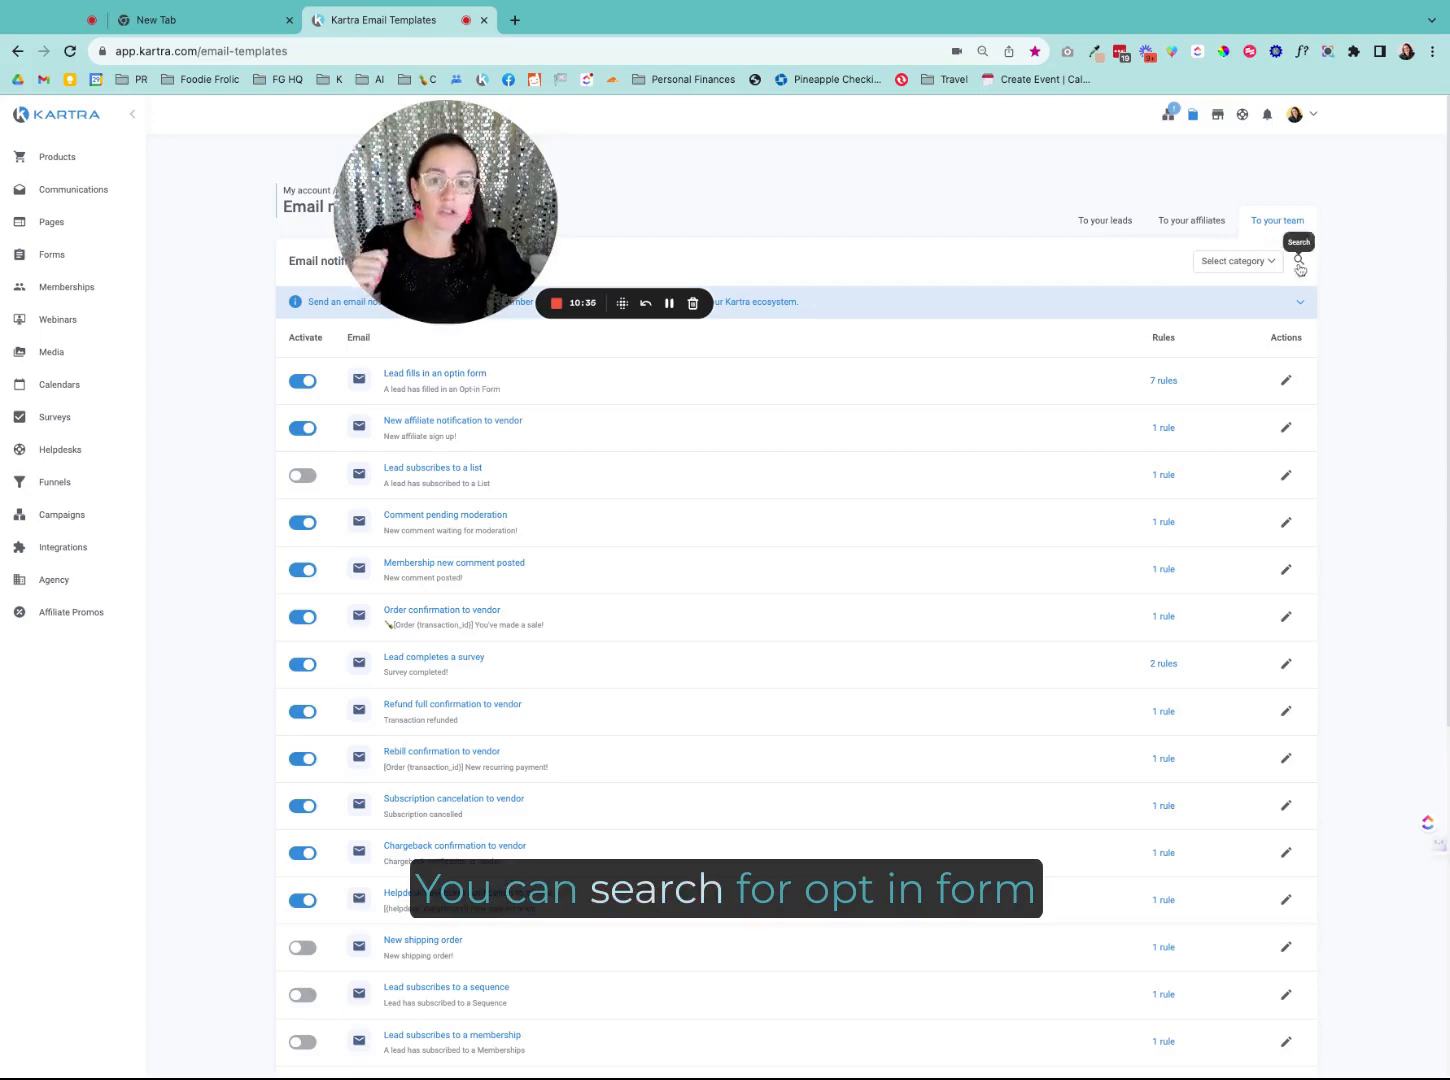
# Step: Find the team notification for a lead filling in an optin form and open it for editing
pyautogui.scroll(-5, 542, 486)
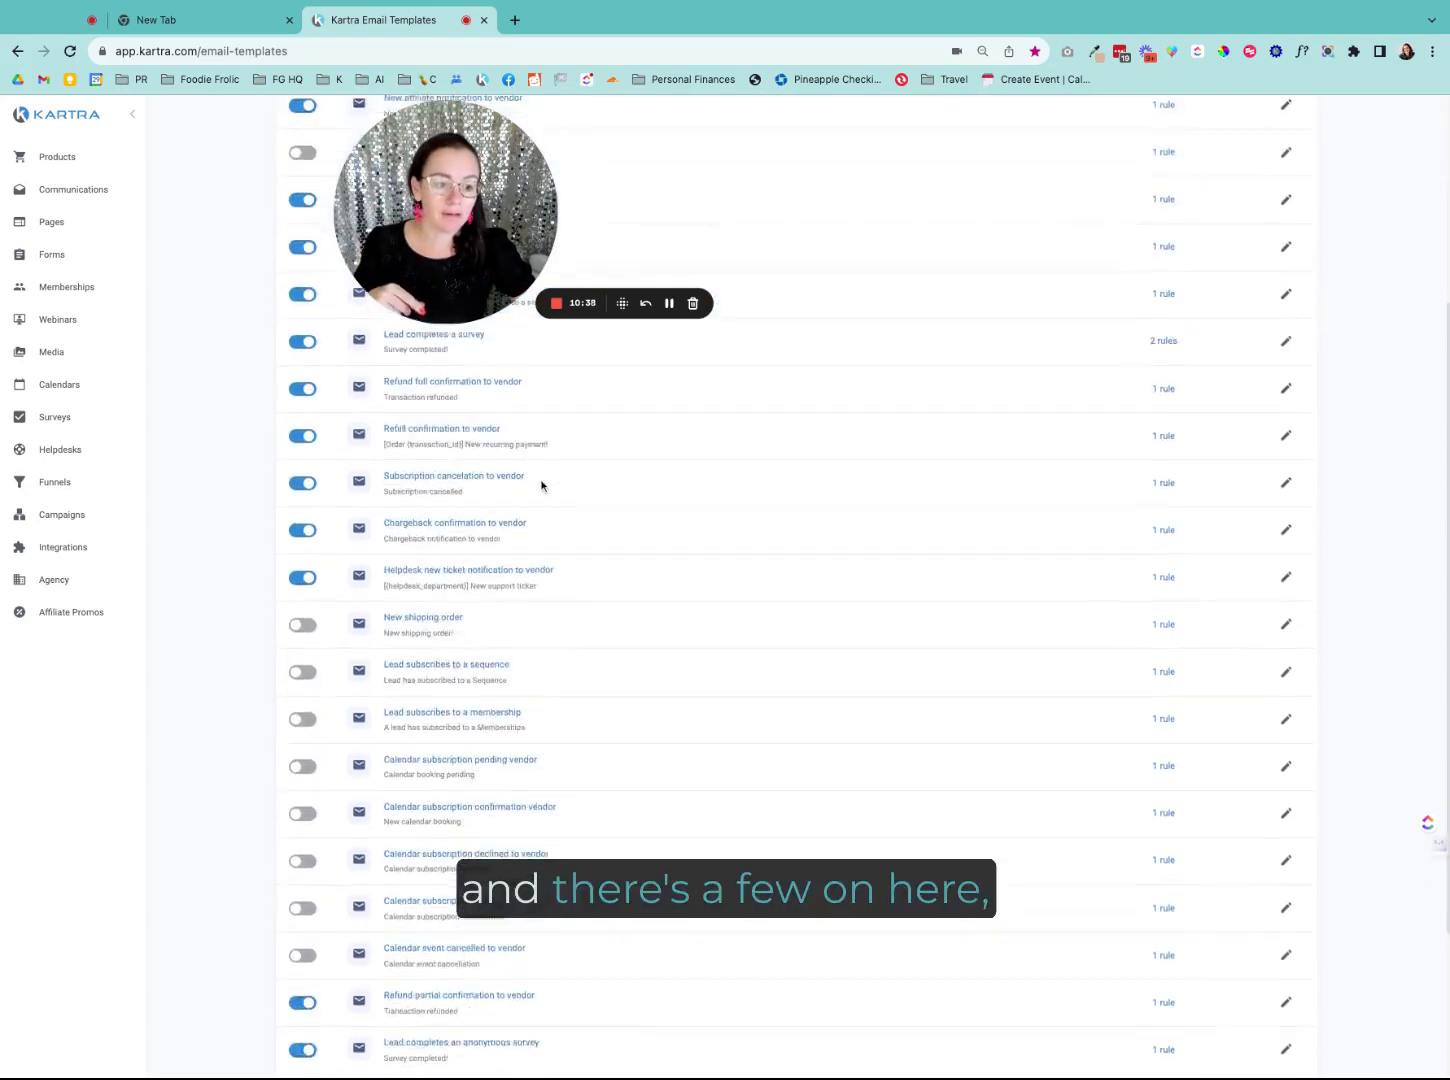
pyautogui.scroll(-3, 542, 486)
pyautogui.scroll(10, 541, 486)
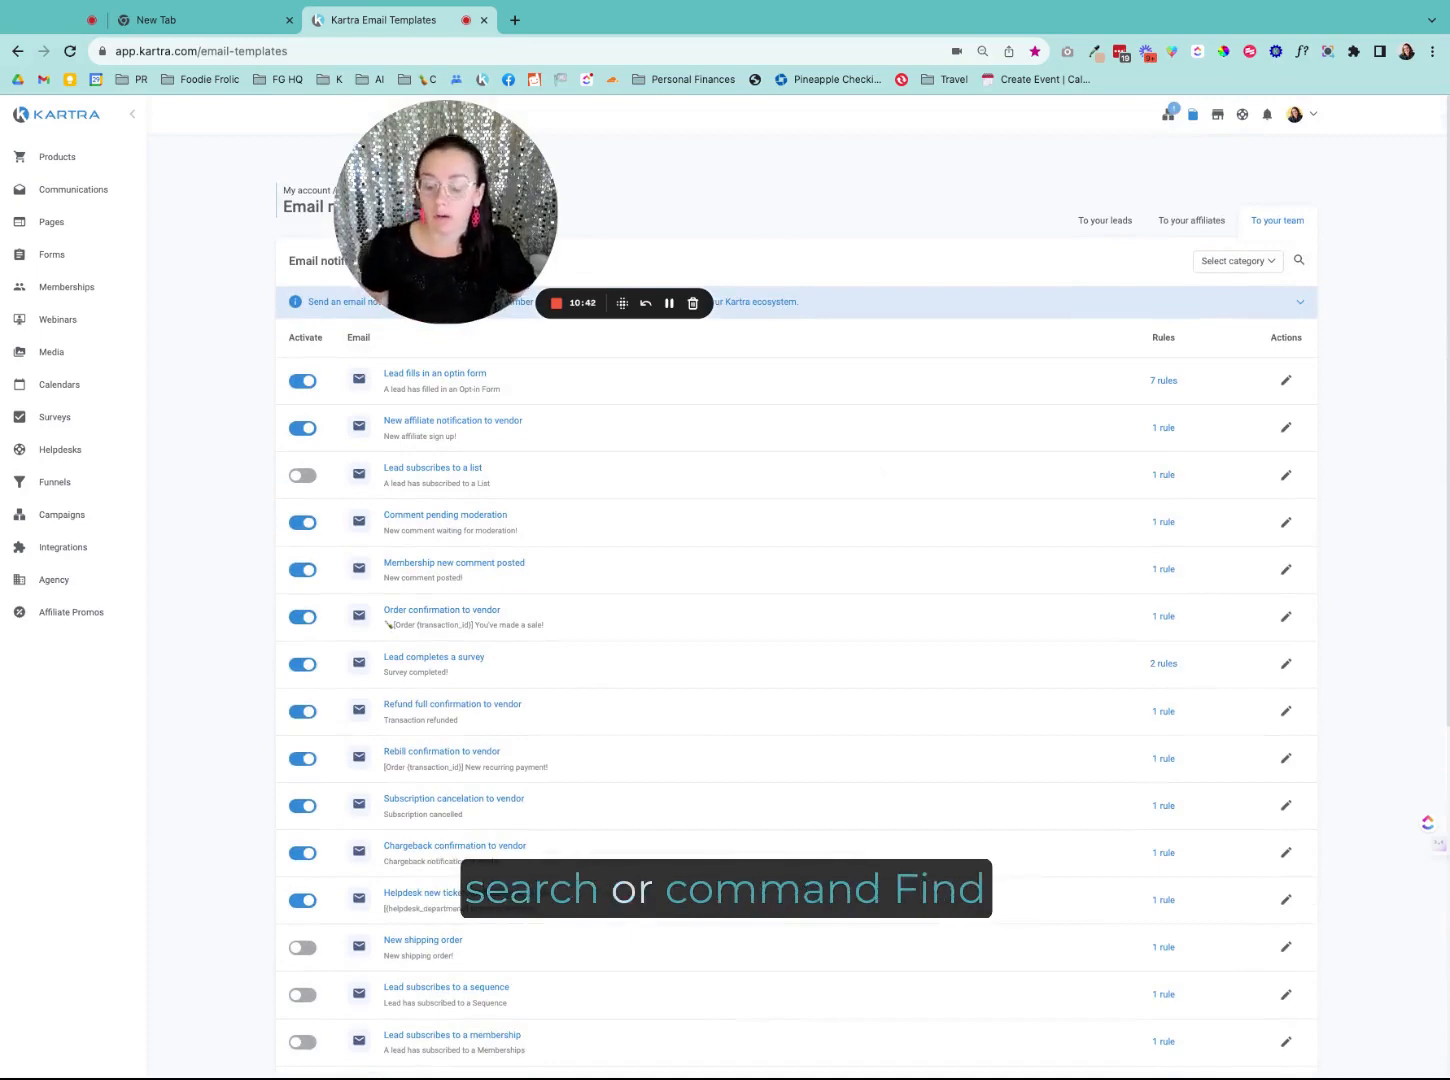
pyautogui.click(1289, 388)
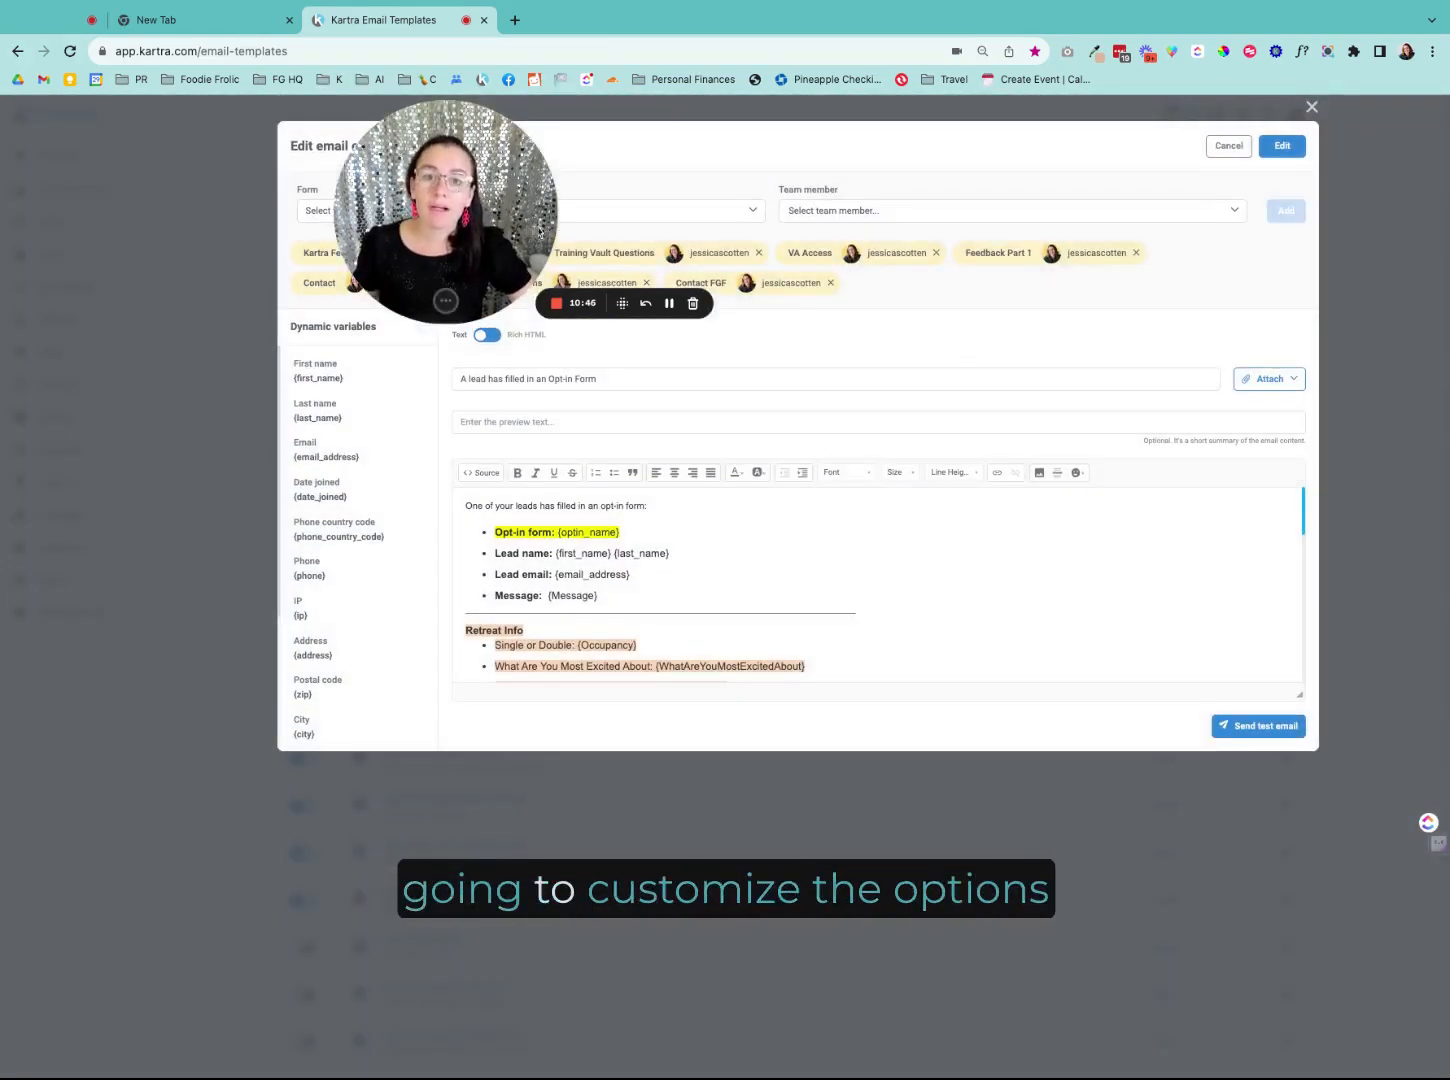
# Step: Select Contact Form as the form that triggers this team notification
pyautogui.moveTo(472, 227); pyautogui.dragTo(908, 463)
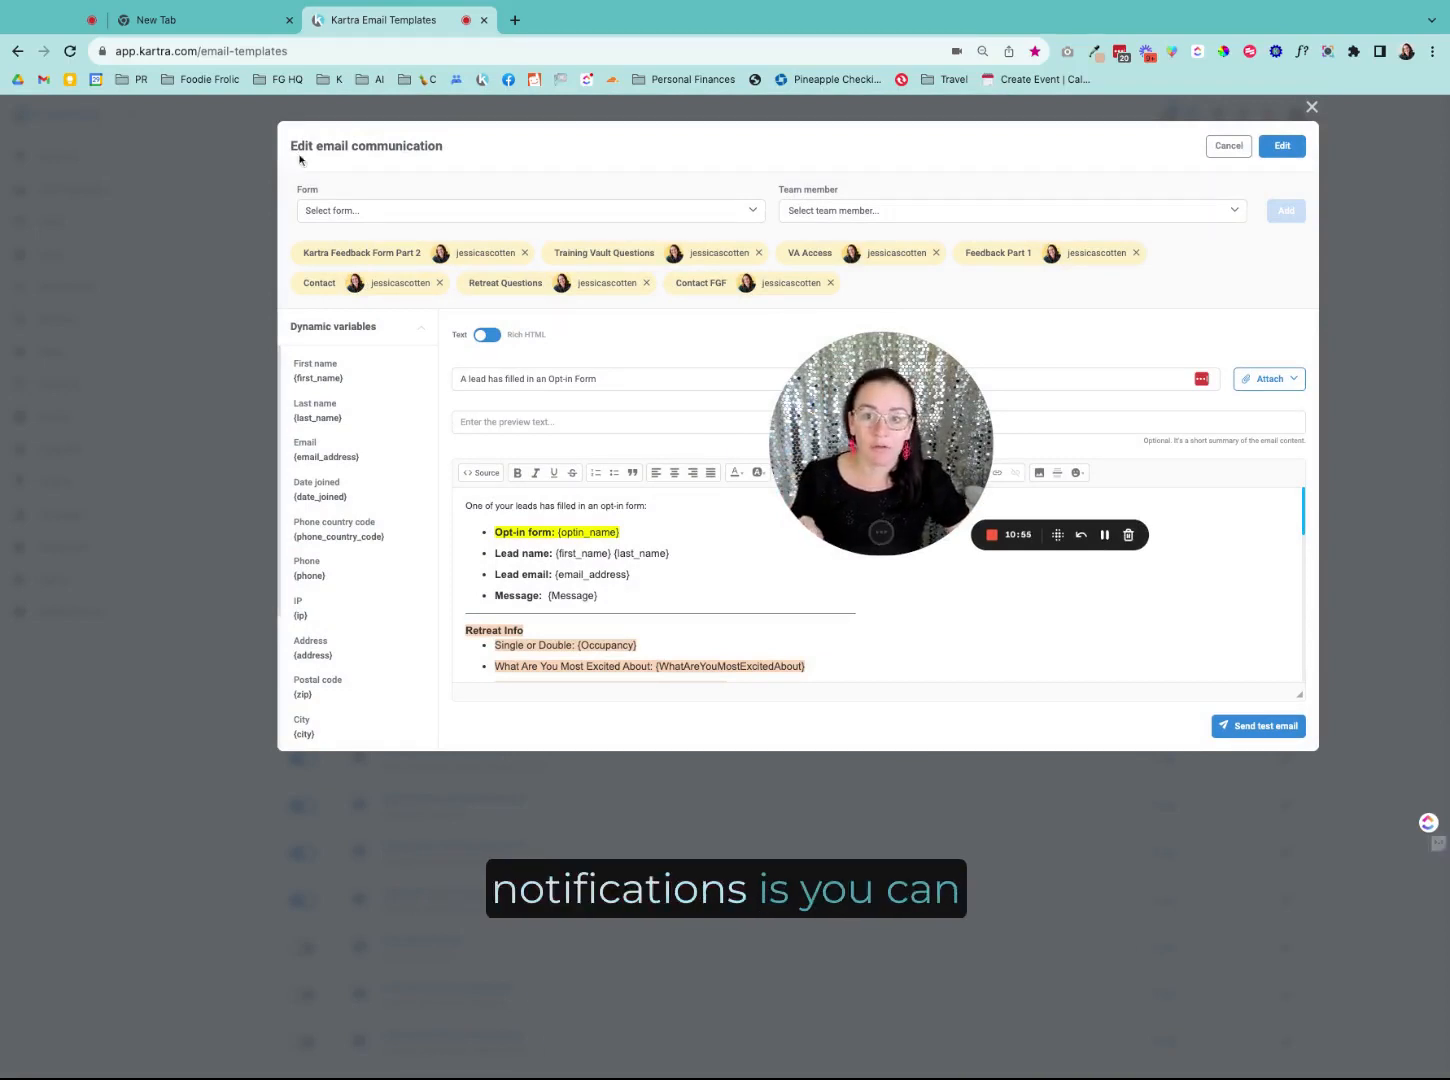
pyautogui.click(382, 214)
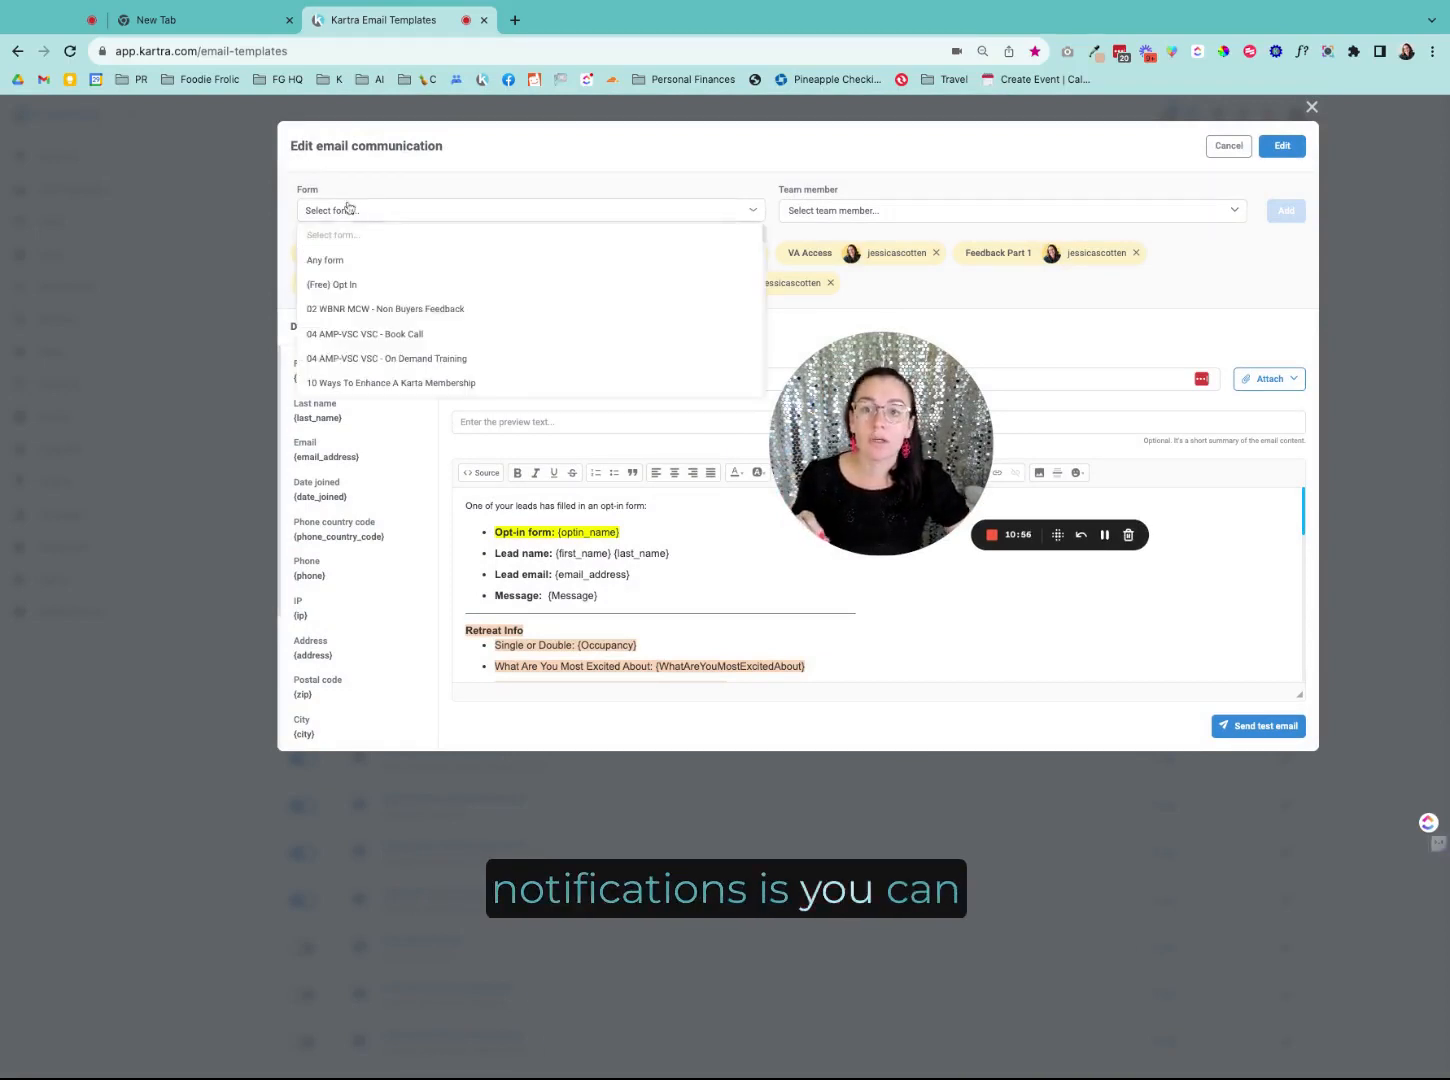
pyautogui.scroll(-1, 357, 289)
pyautogui.scroll(-3, 357, 289)
pyautogui.click(353, 295)
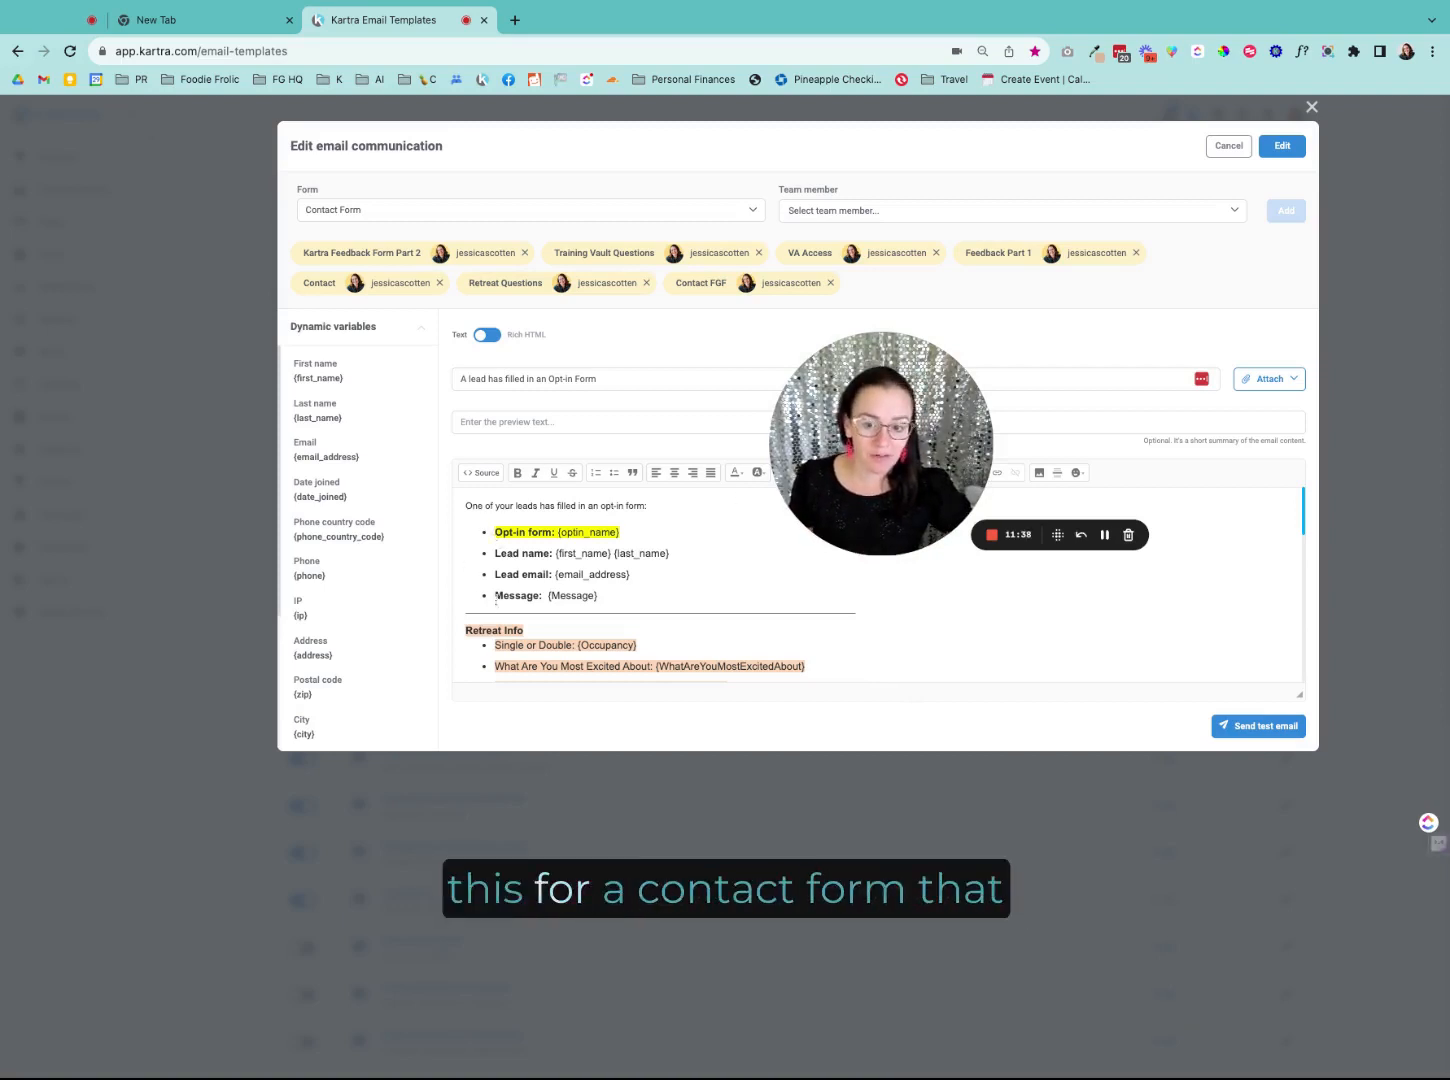
# Step: Examine the Message line in the email body and the Custom fields entry among the dynamic variables
pyautogui.click(548, 598)
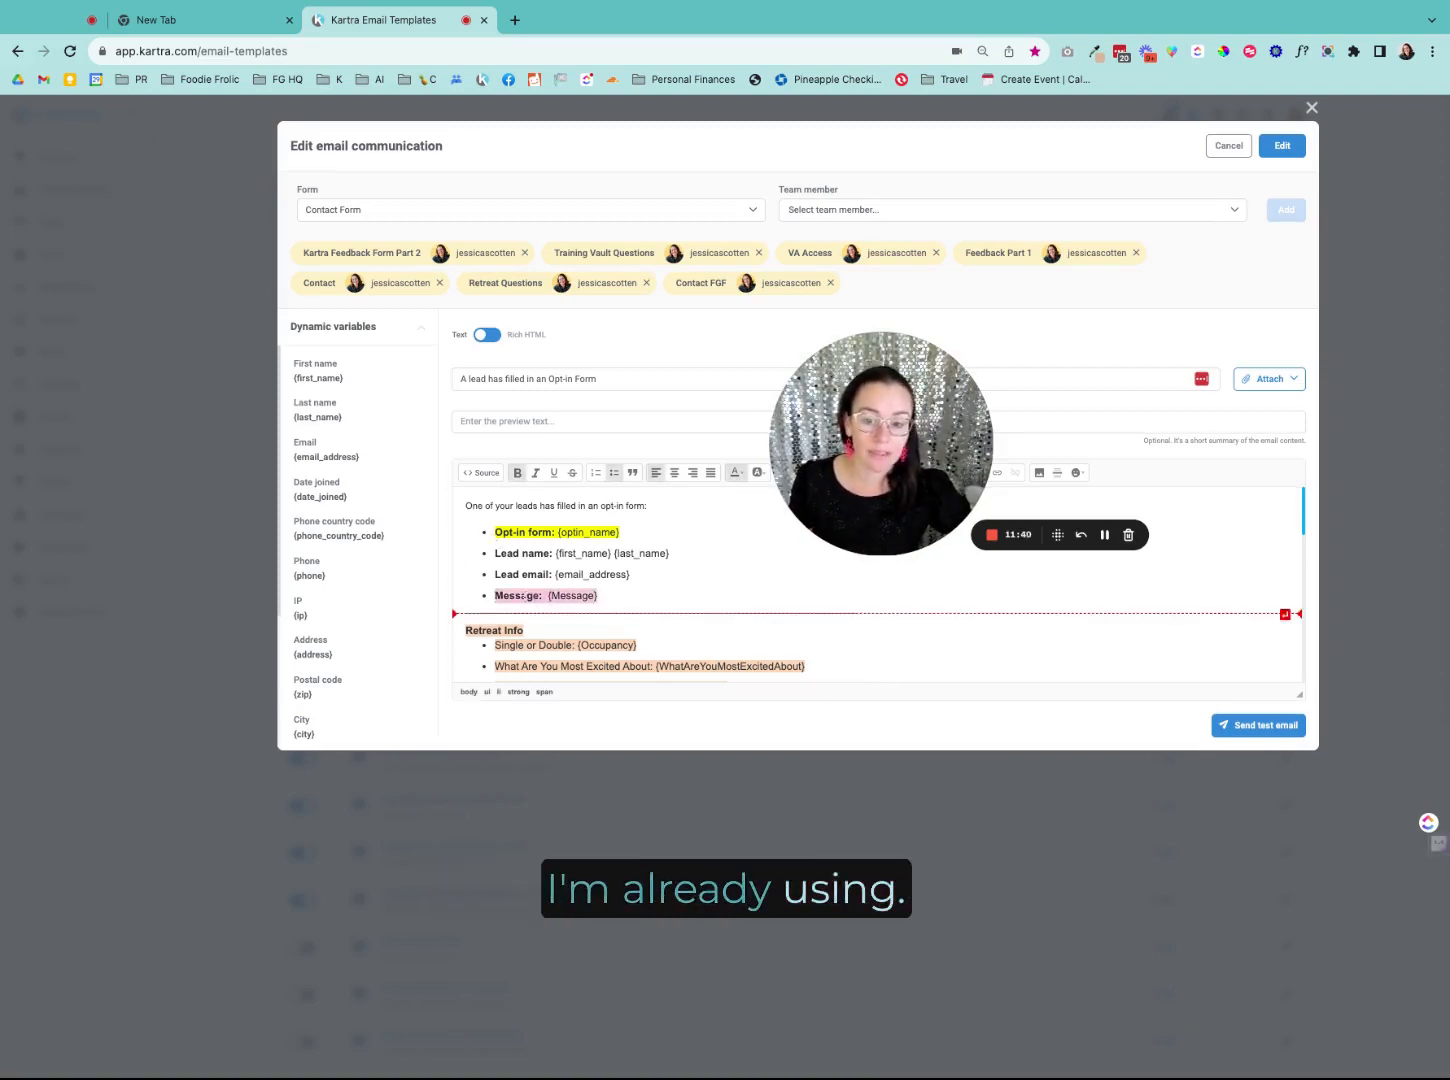
pyautogui.scroll(-1, 380, 578)
pyautogui.scroll(-3, 381, 579)
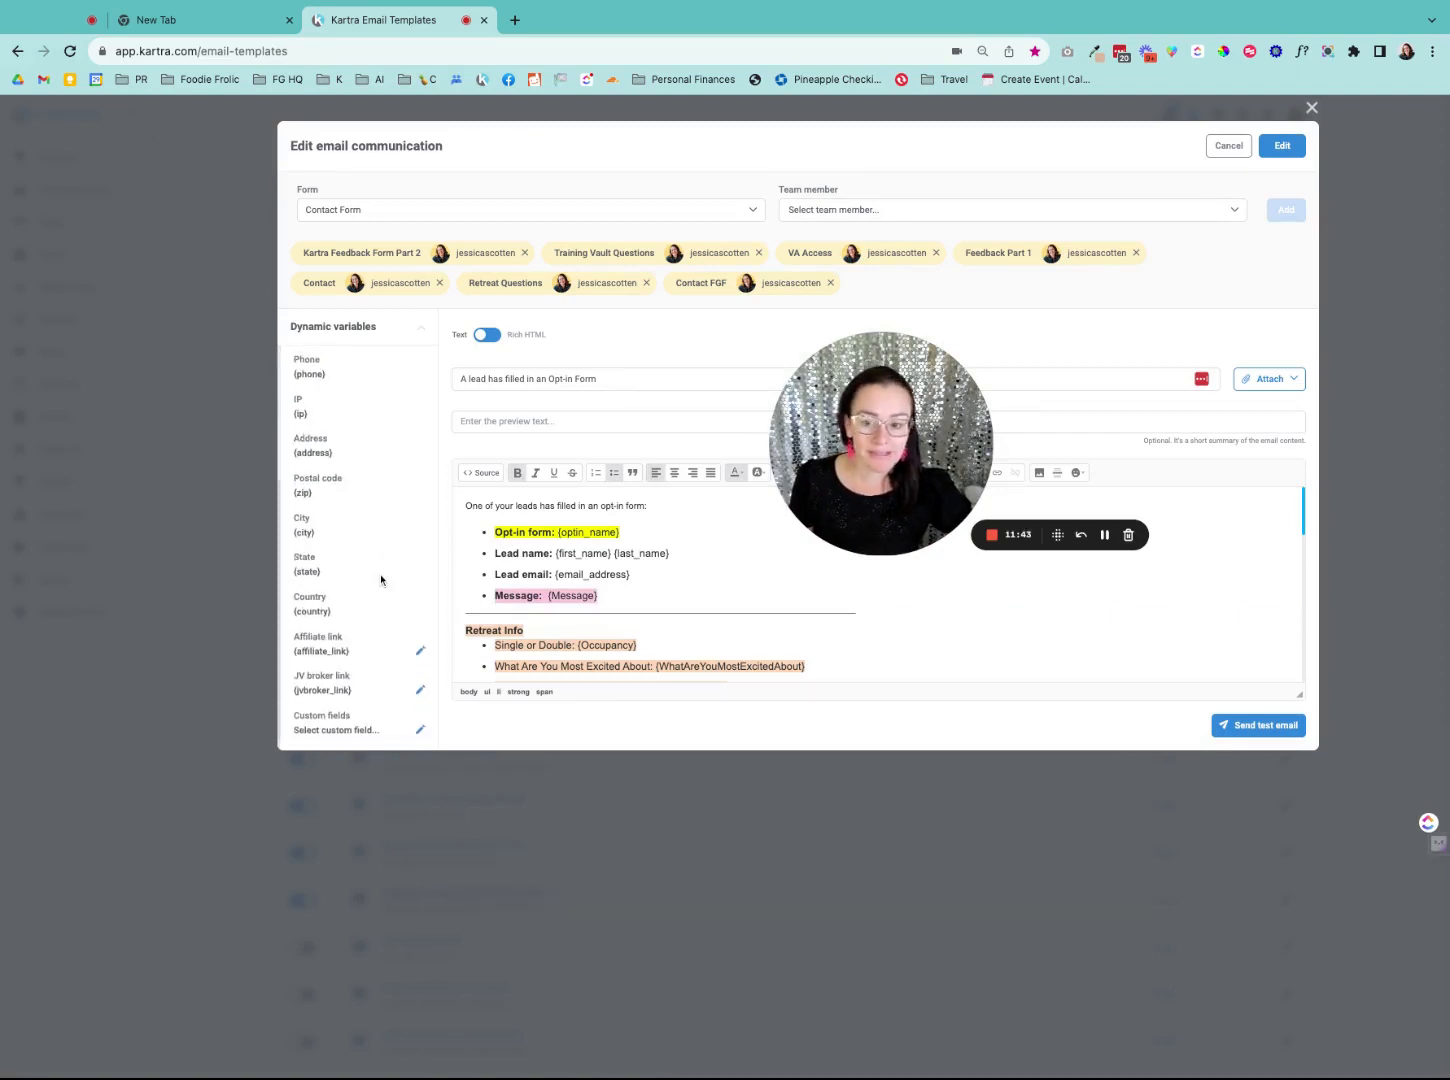
pyautogui.tripleClick(293, 718)
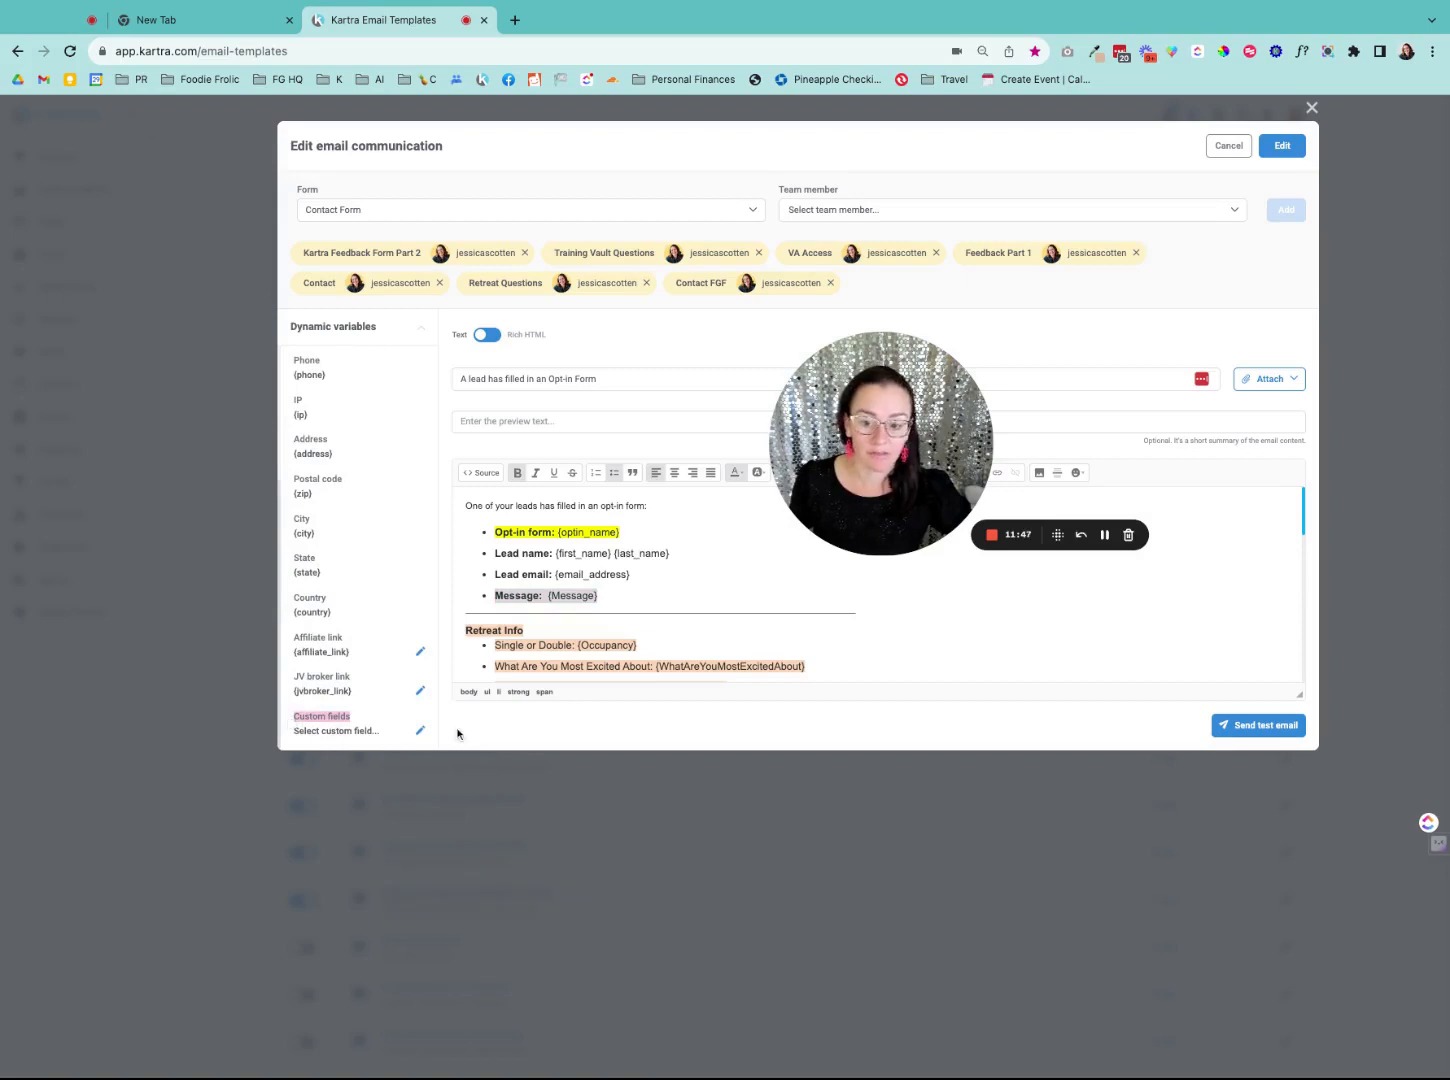
# Step: Choose contact_message as the custom field for the dynamic variable and copy its {contact_message} tag
pyautogui.click(419, 733)
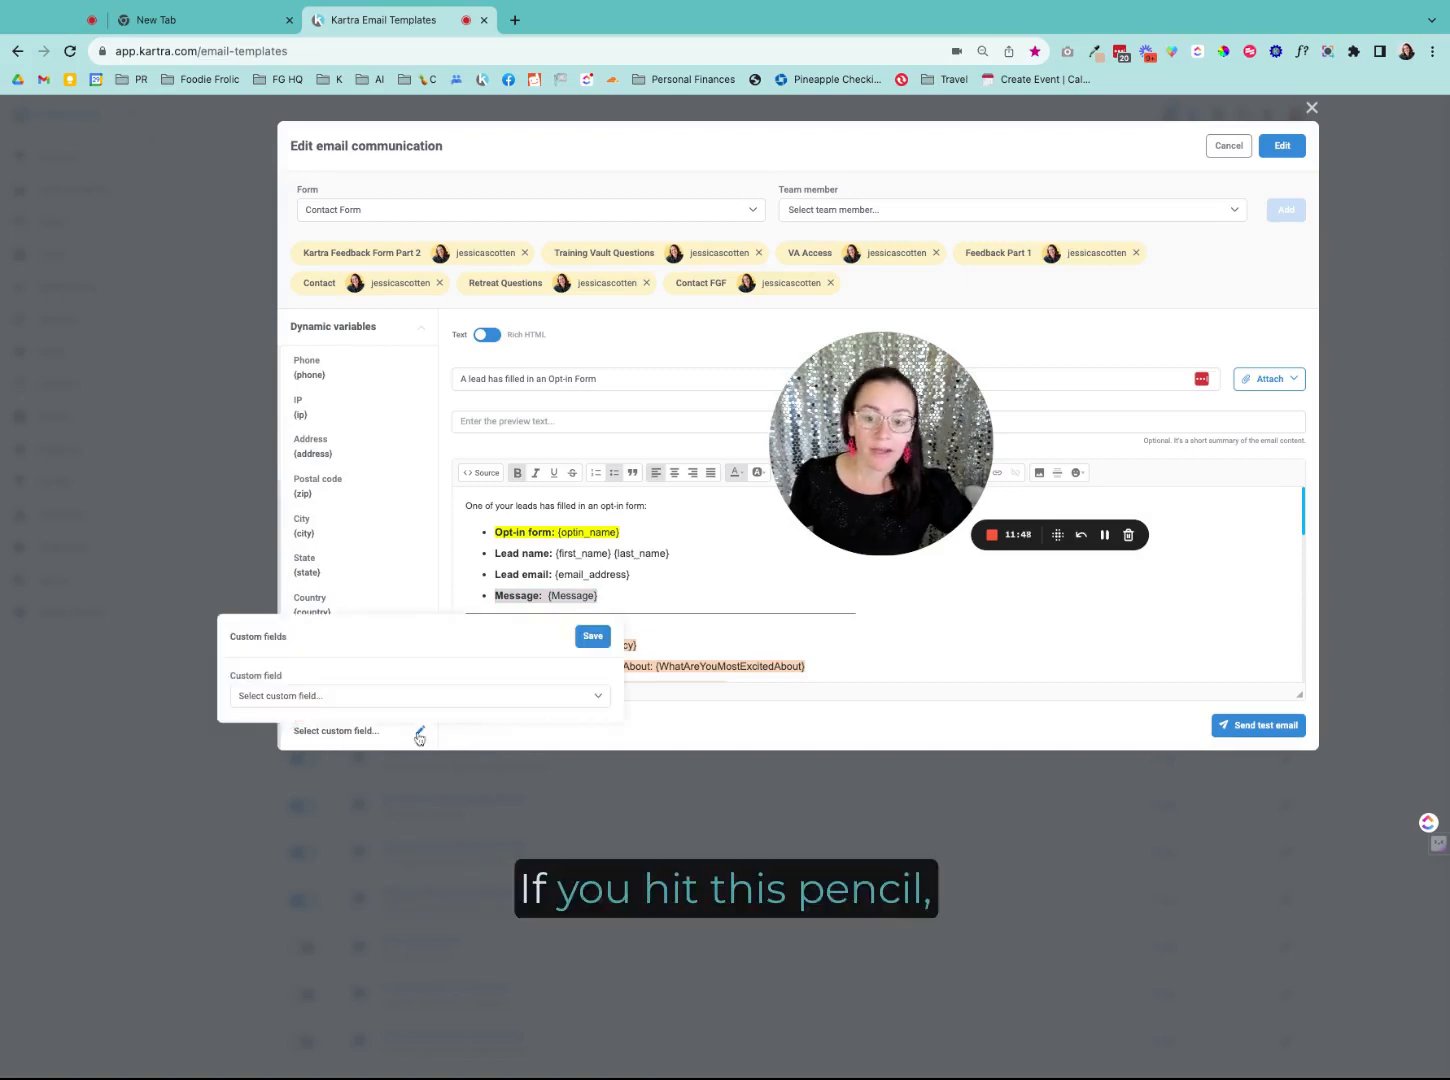
pyautogui.click(313, 700)
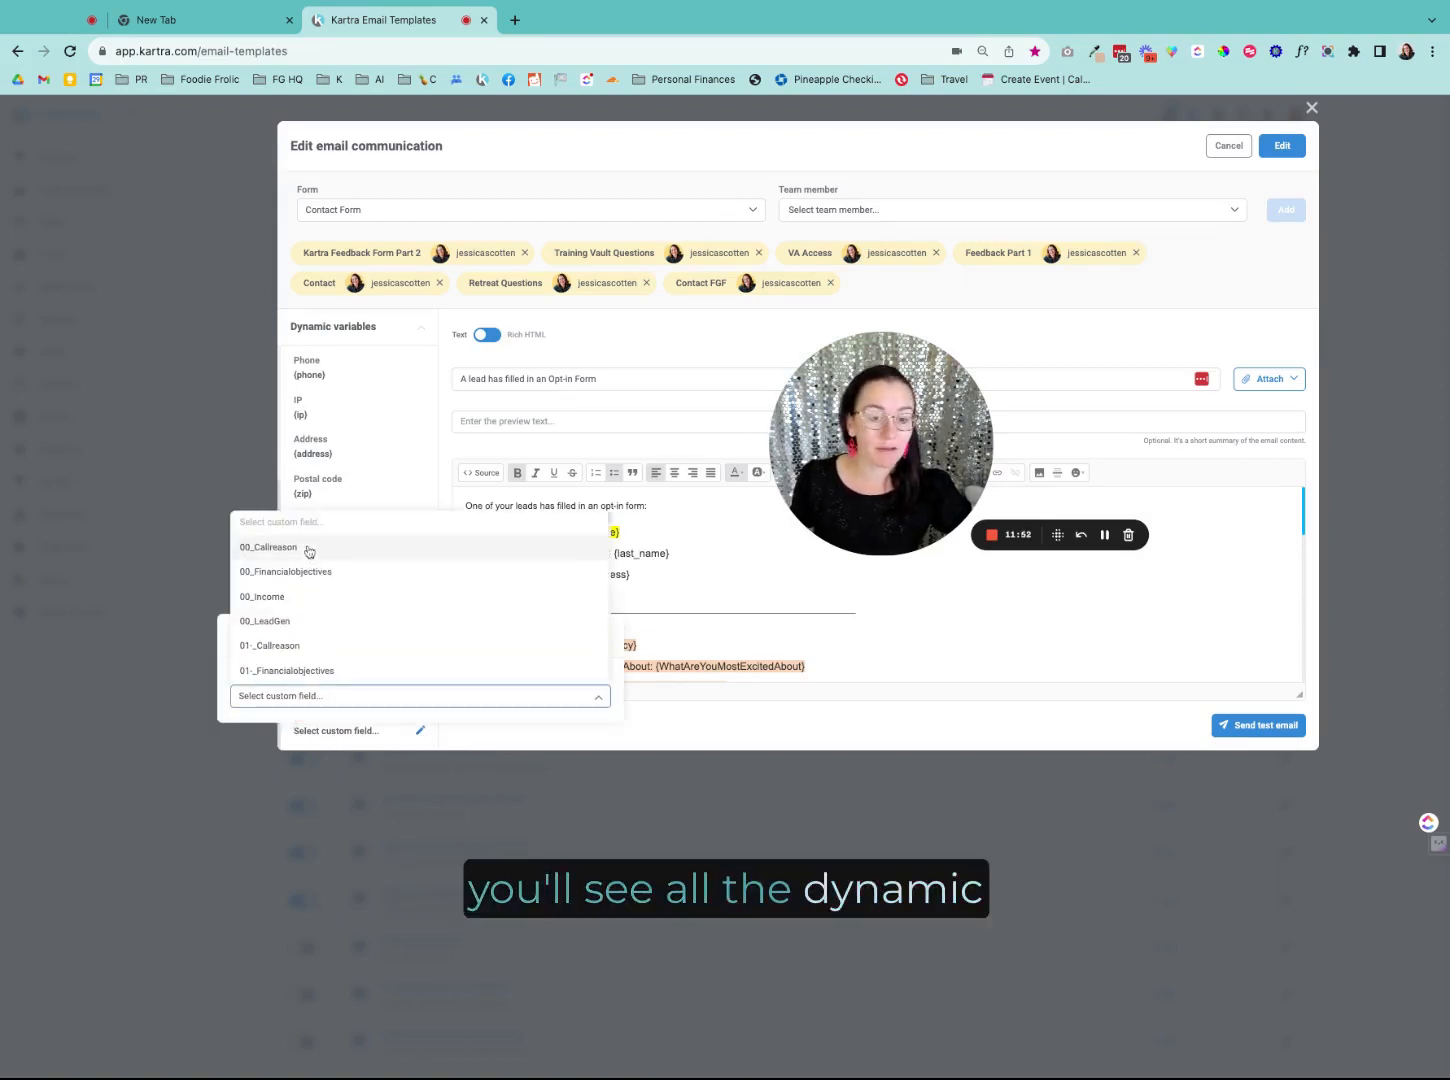
pyautogui.scroll(-5, 304, 605)
pyautogui.scroll(-10, 304, 609)
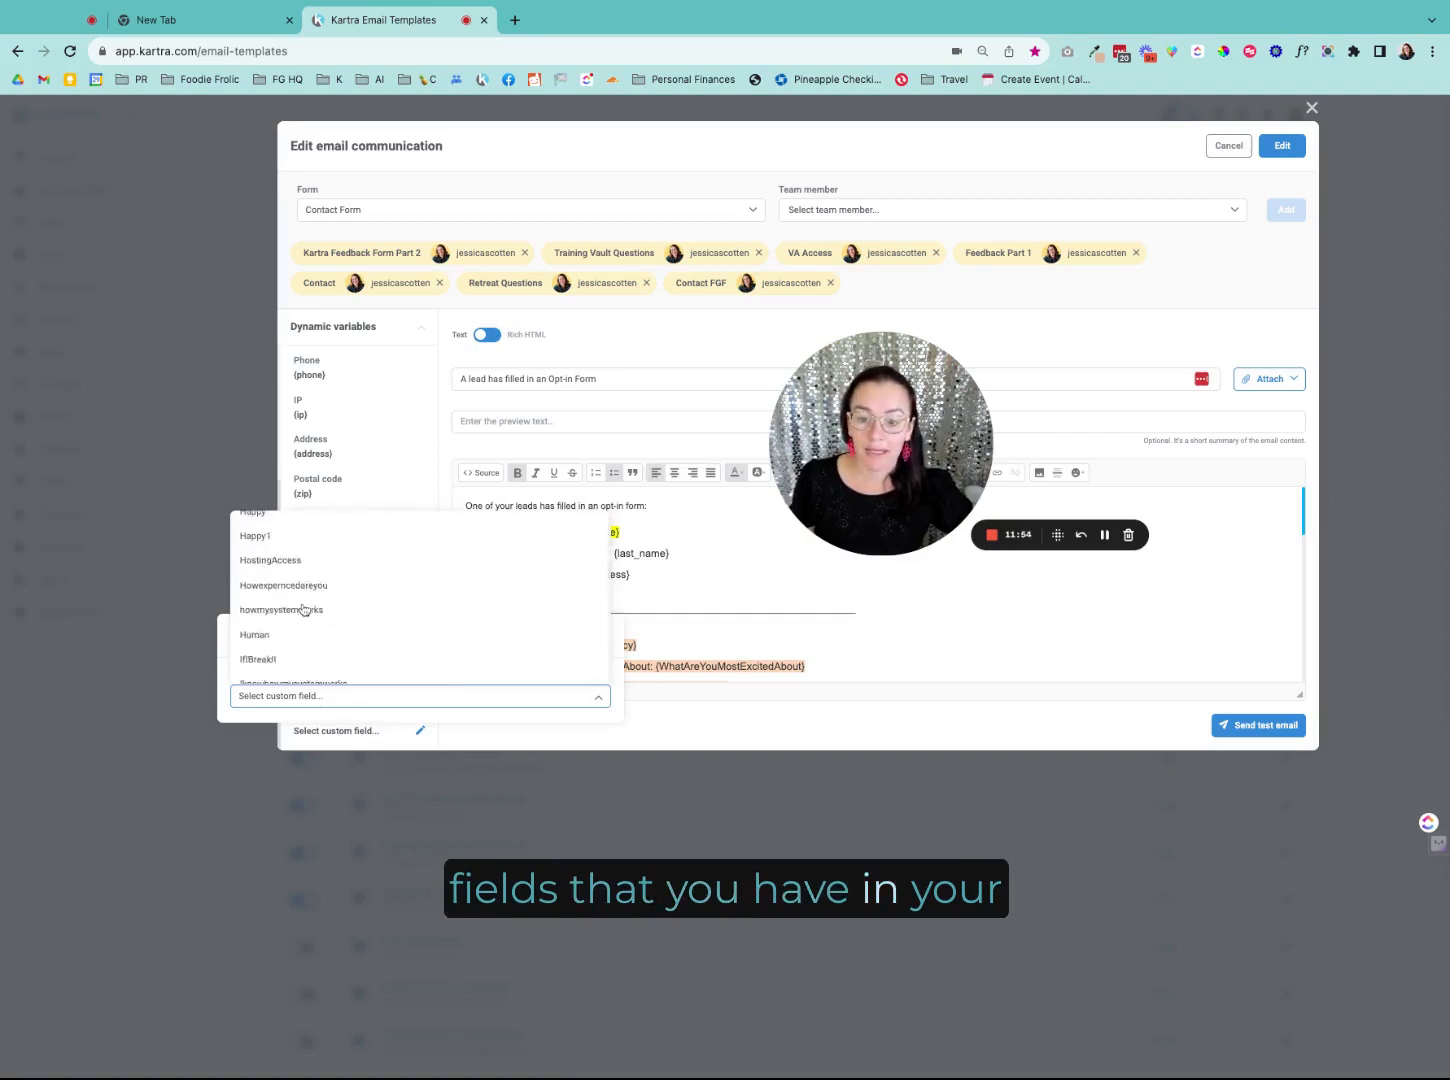
pyautogui.scroll(-5, 303, 565)
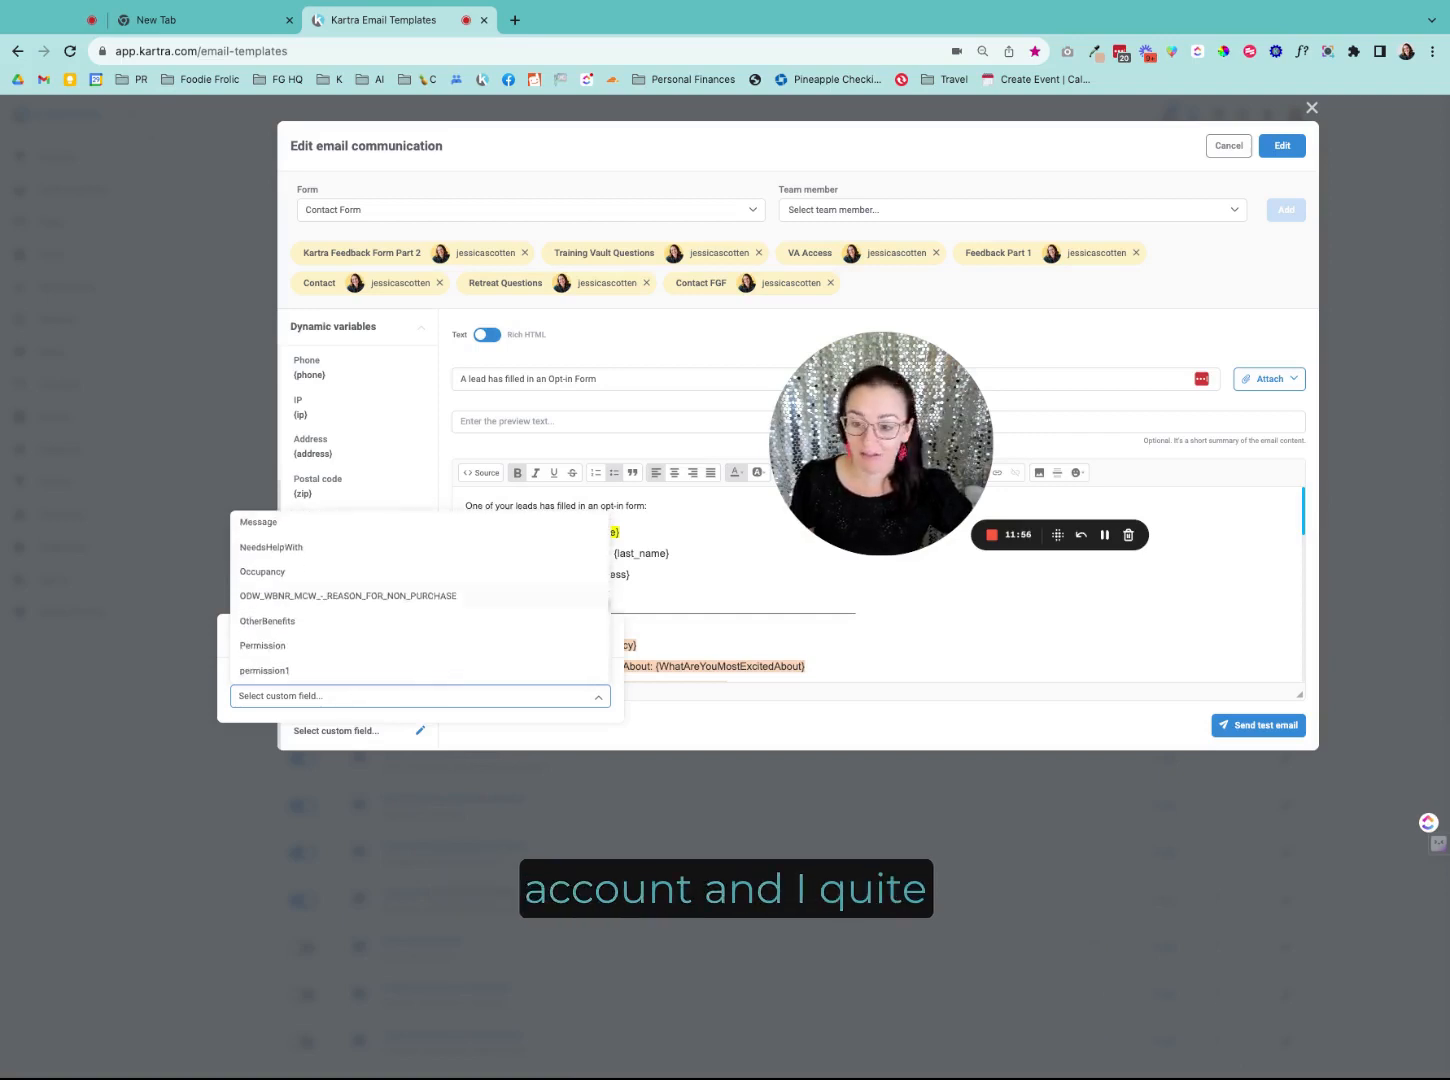
pyautogui.scroll(6, 304, 566)
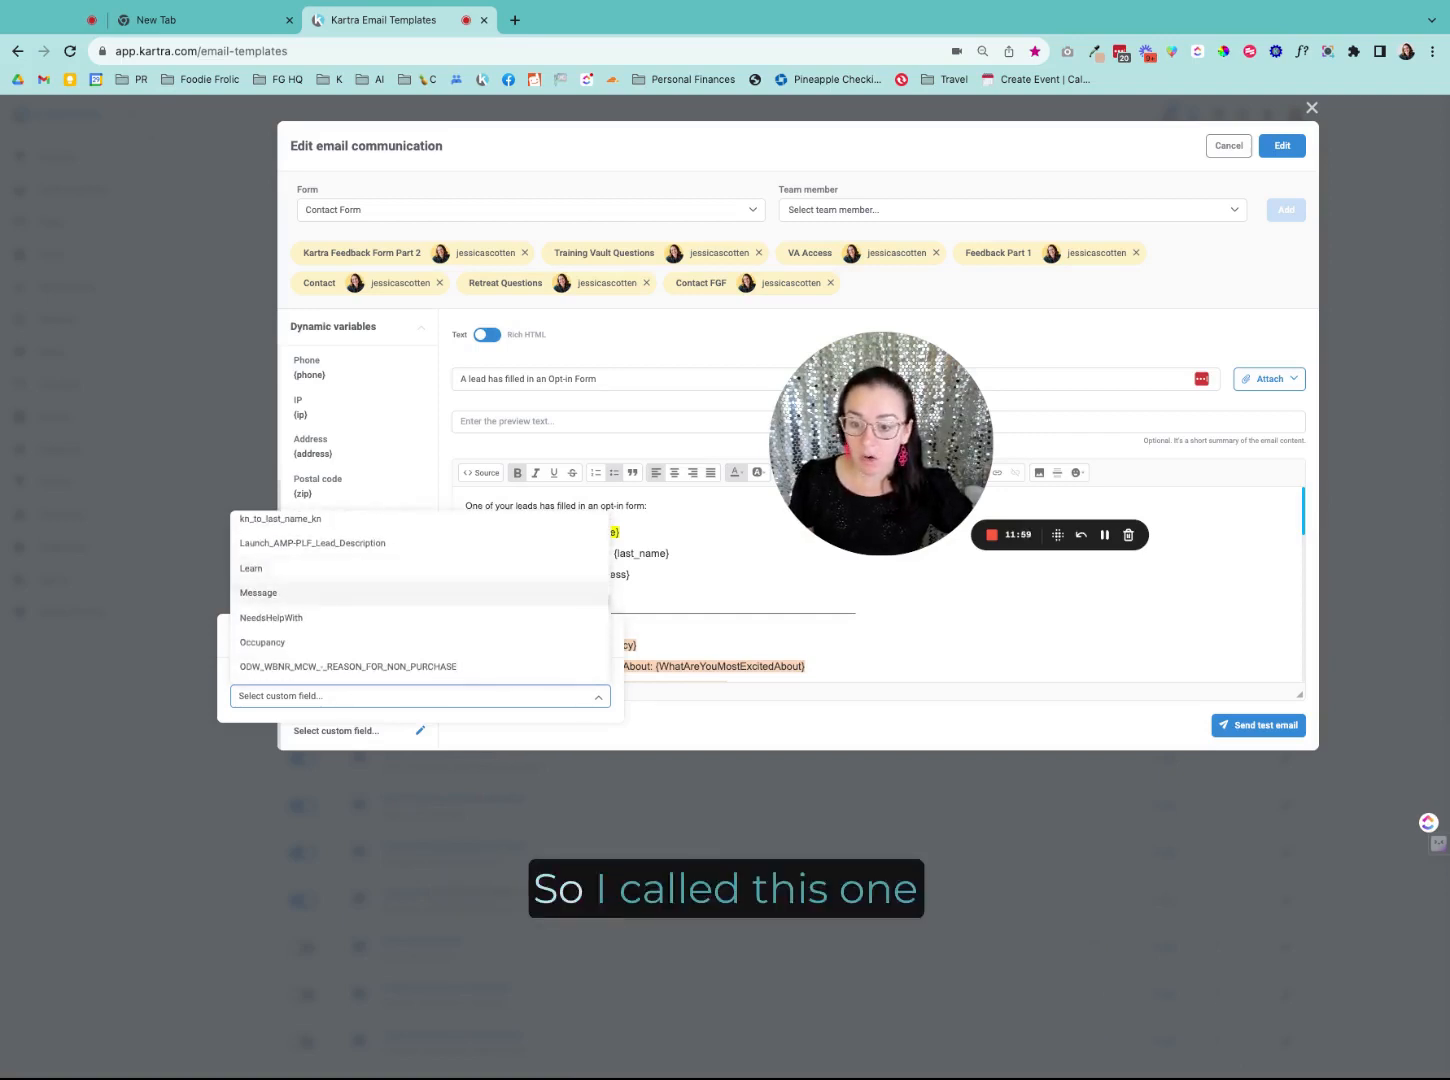
pyautogui.scroll(10, 300, 605)
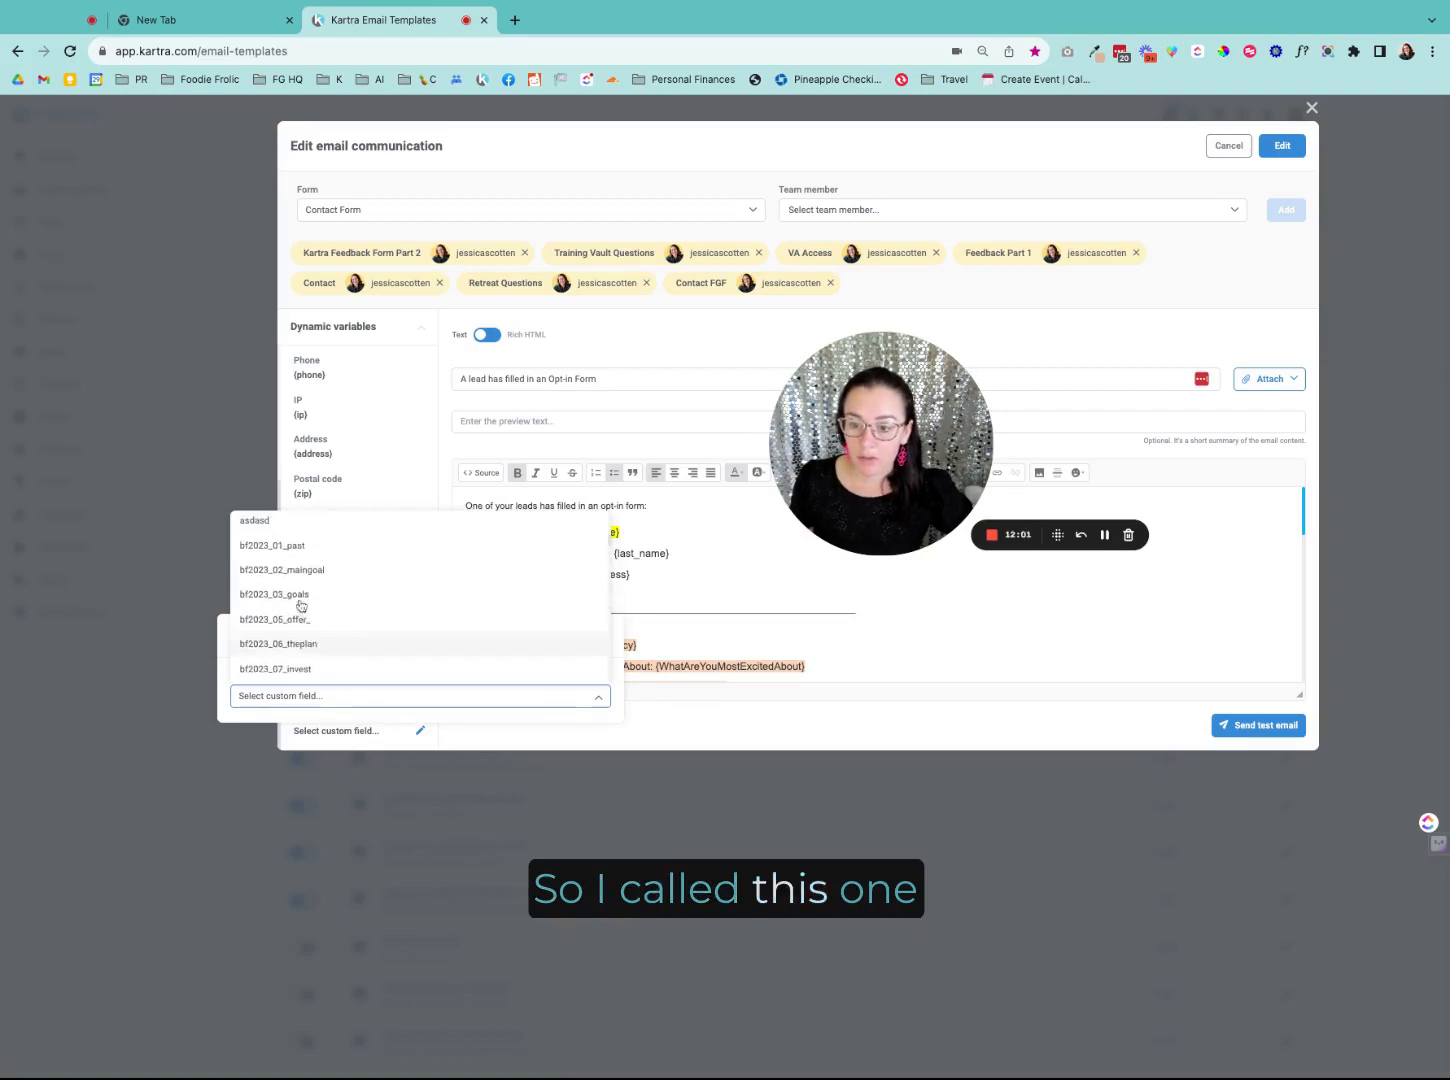
pyautogui.scroll(-1, 301, 592)
pyautogui.click(276, 614)
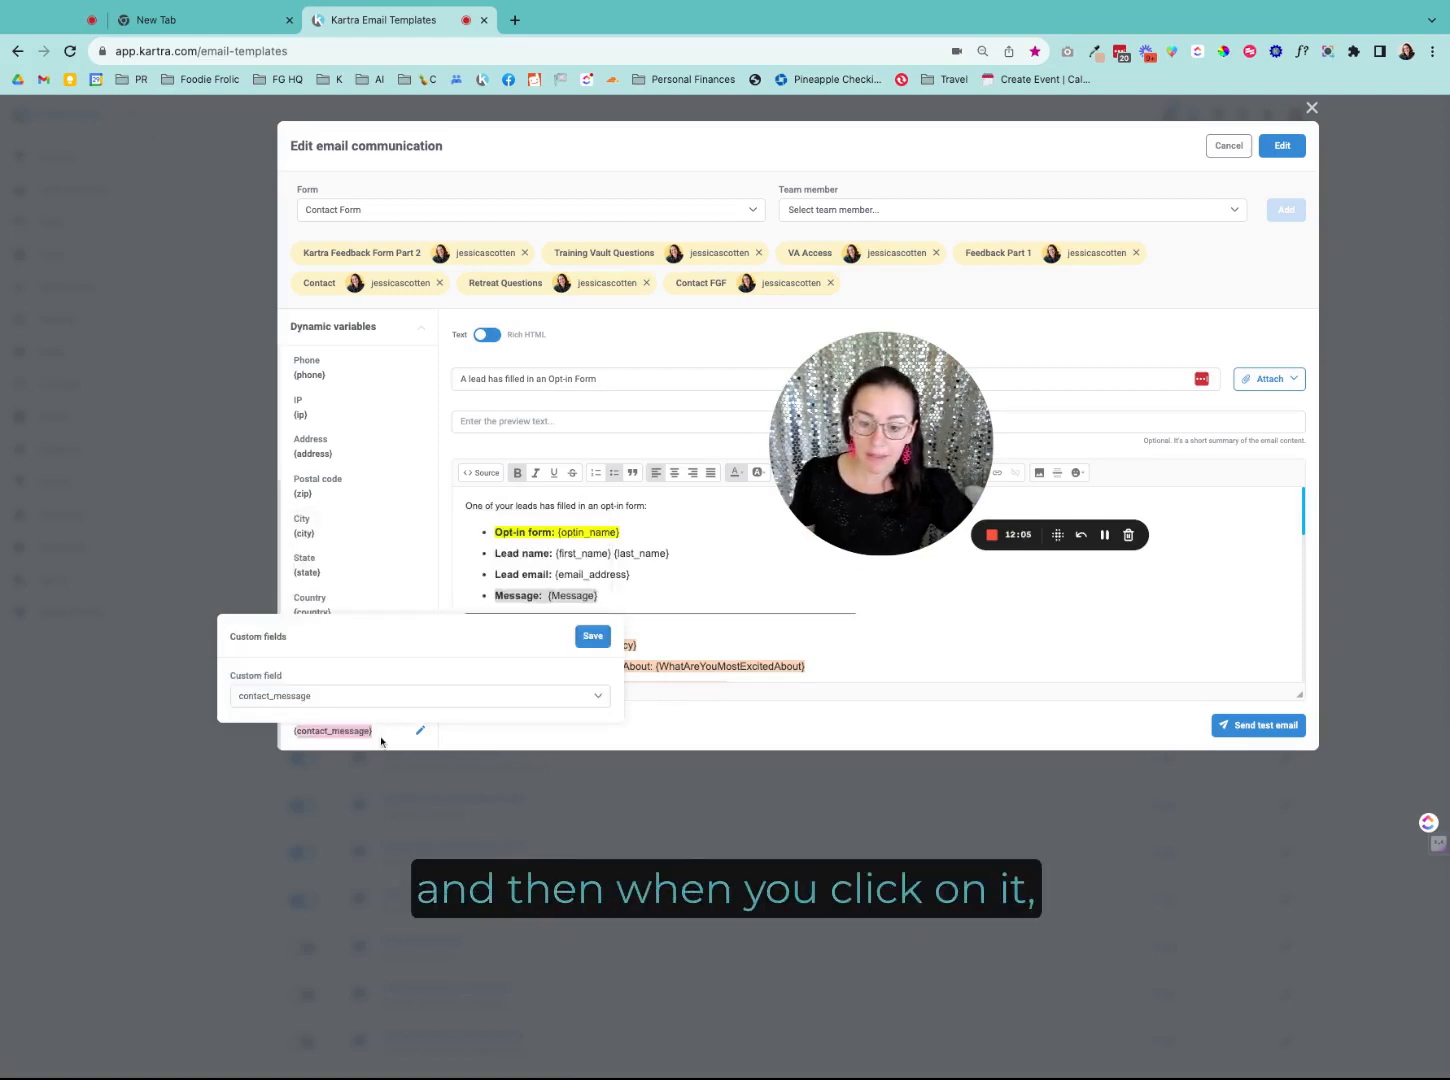
pyautogui.click(381, 742)
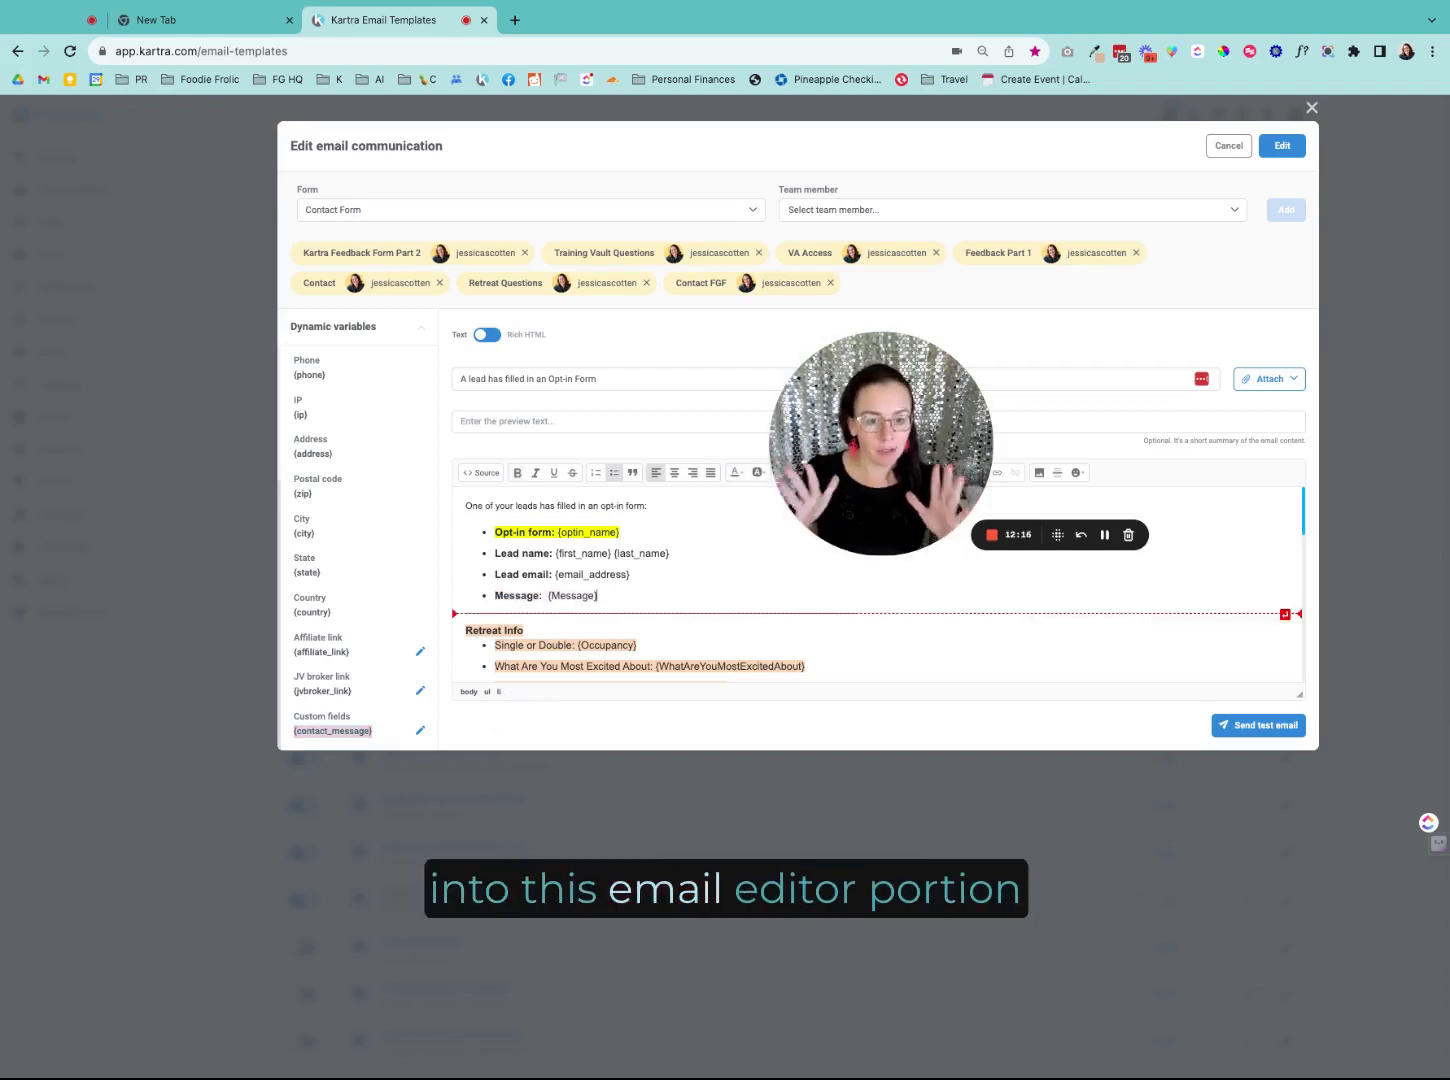
# Step: Add a new bullet reading "Message: {contact_message}" below the existing Message line in the email body
pyautogui.press('Return')
pyautogui.write('M')
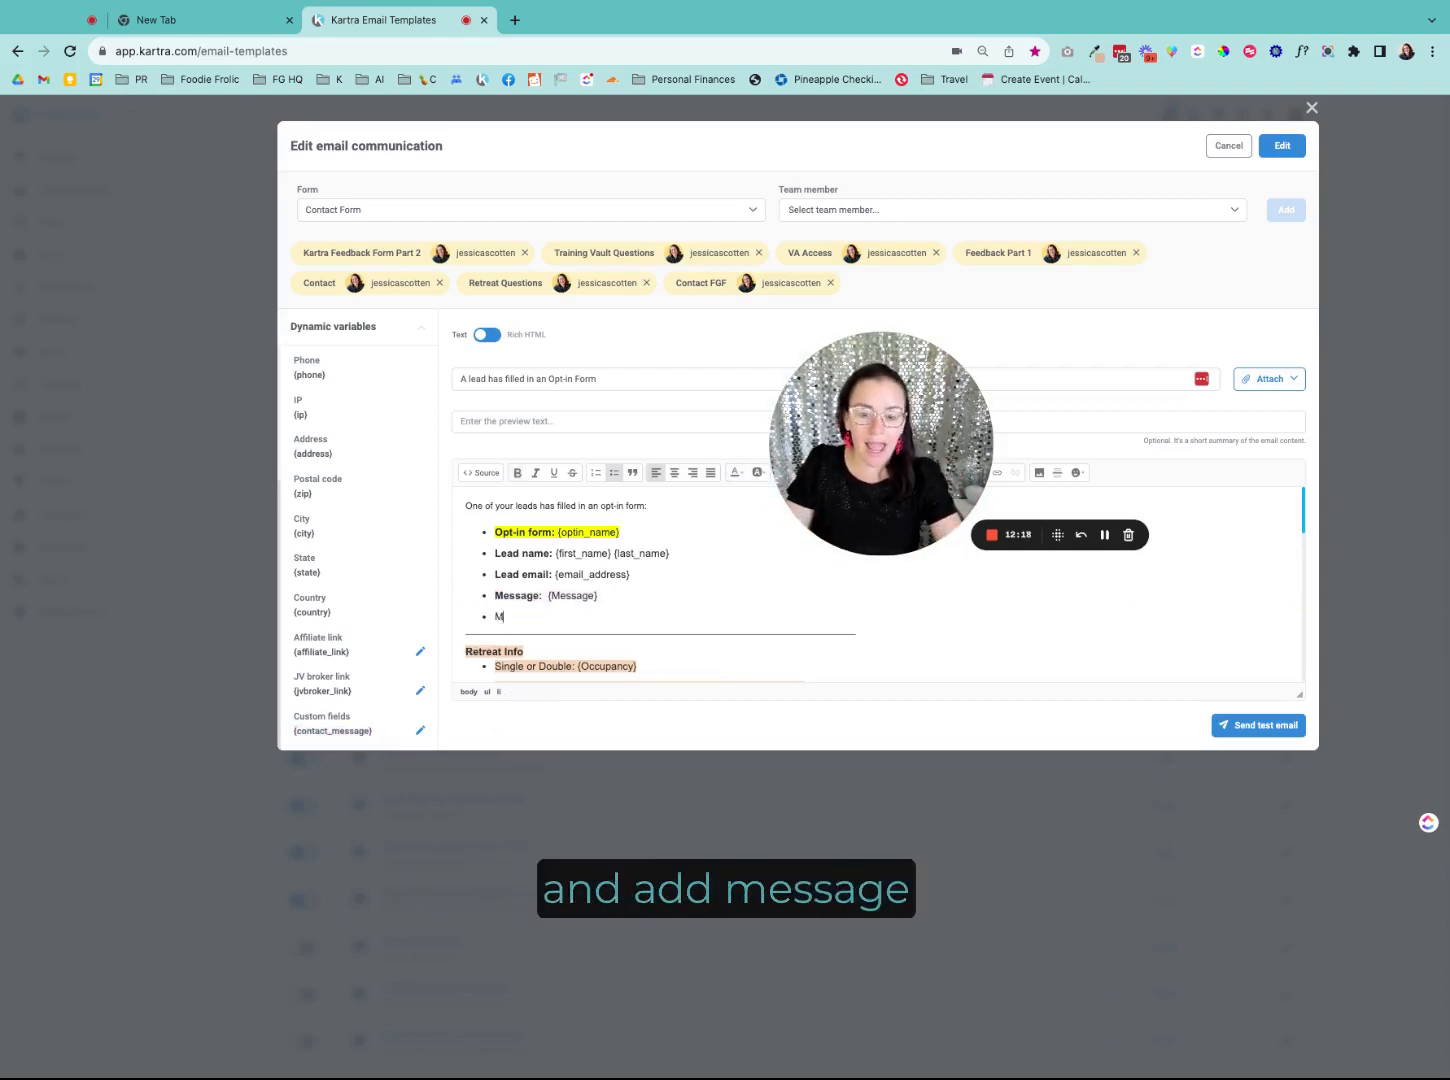
pyautogui.write('esssage:')
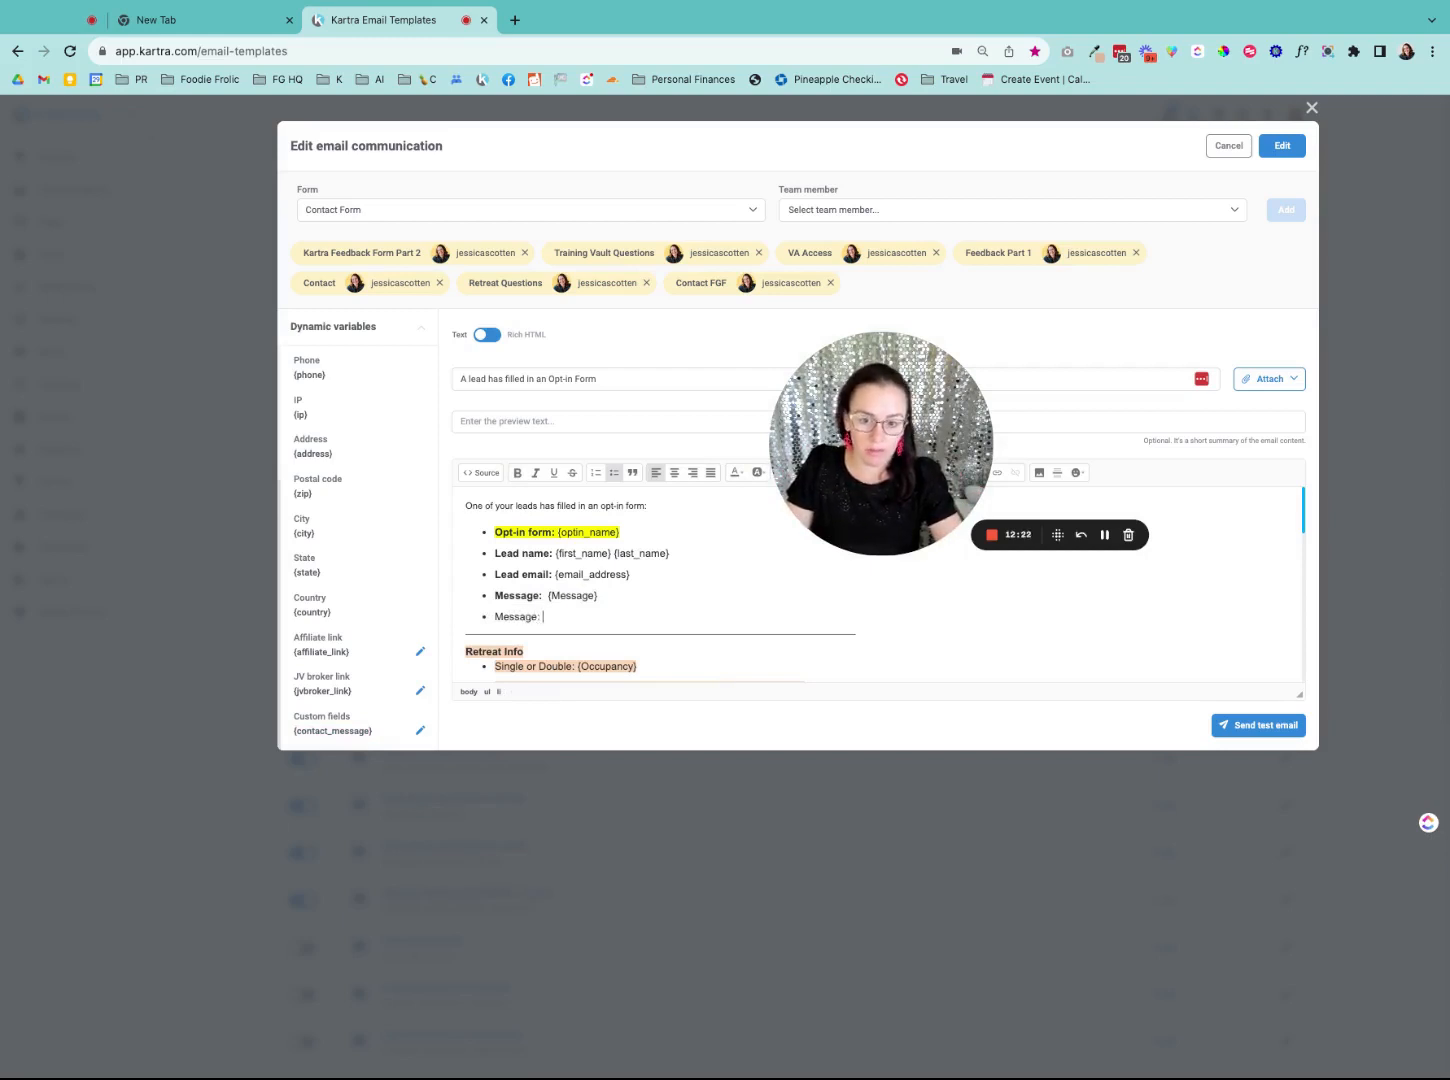
pyautogui.write('{contact_message}')
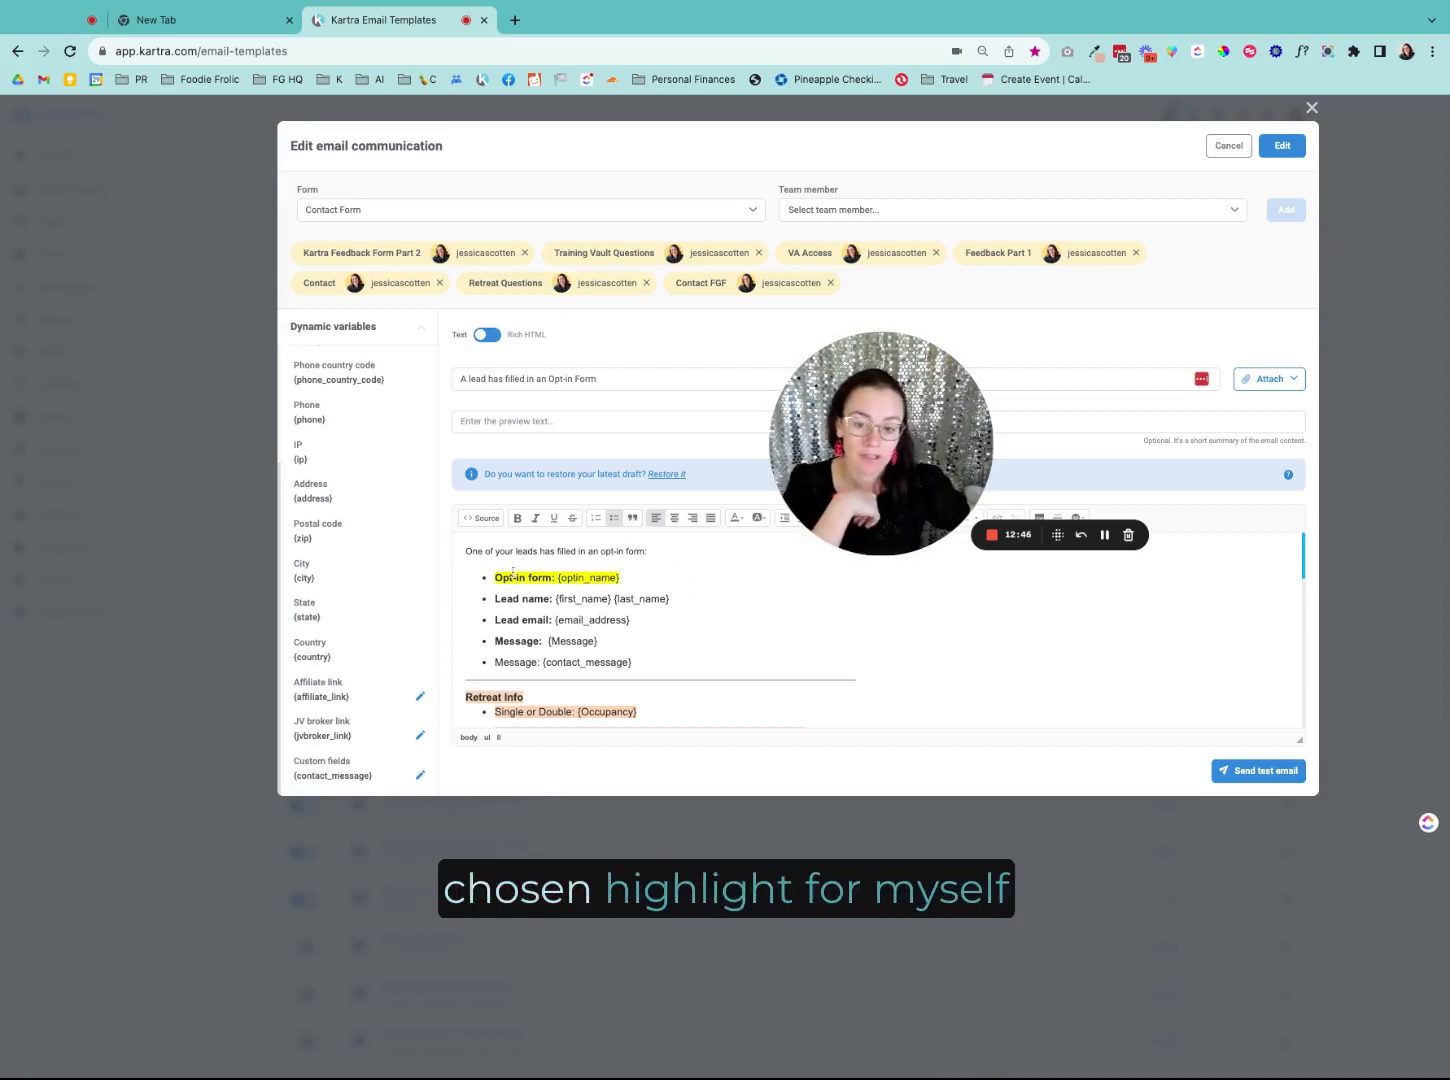
# Step: Review the highlighted opt-in form line and the rest of the email body, and save the edited team notification
pyautogui.moveTo(495, 578); pyautogui.dragTo(616, 578)
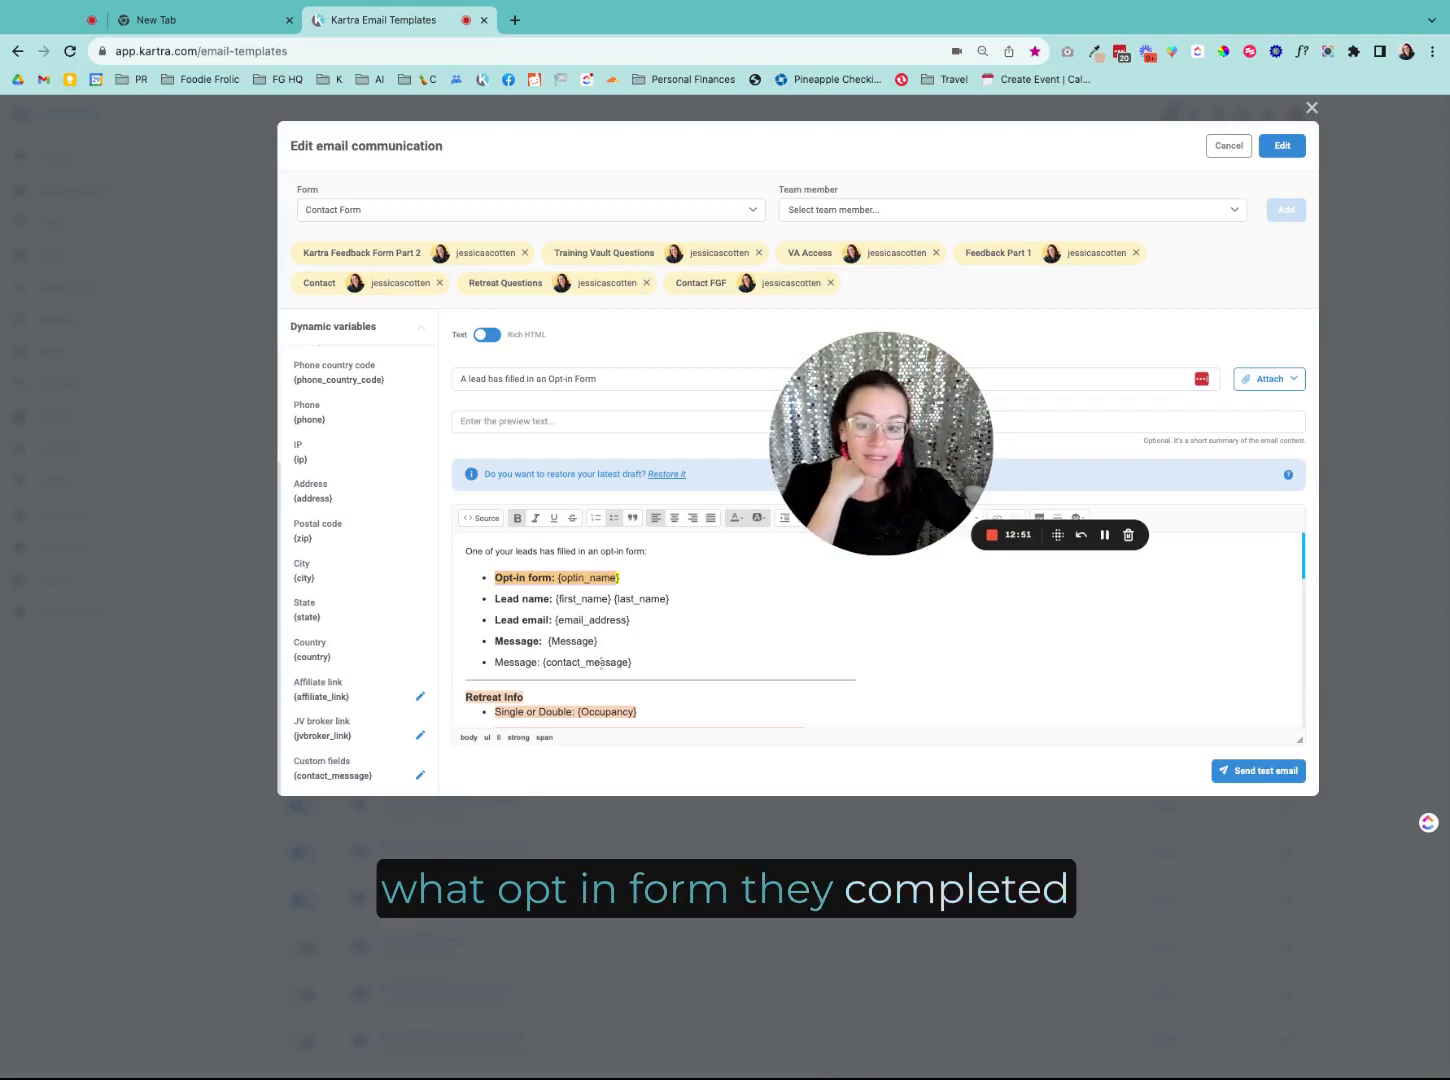
pyautogui.scroll(-10, 605, 670)
pyautogui.scroll(5, 605, 670)
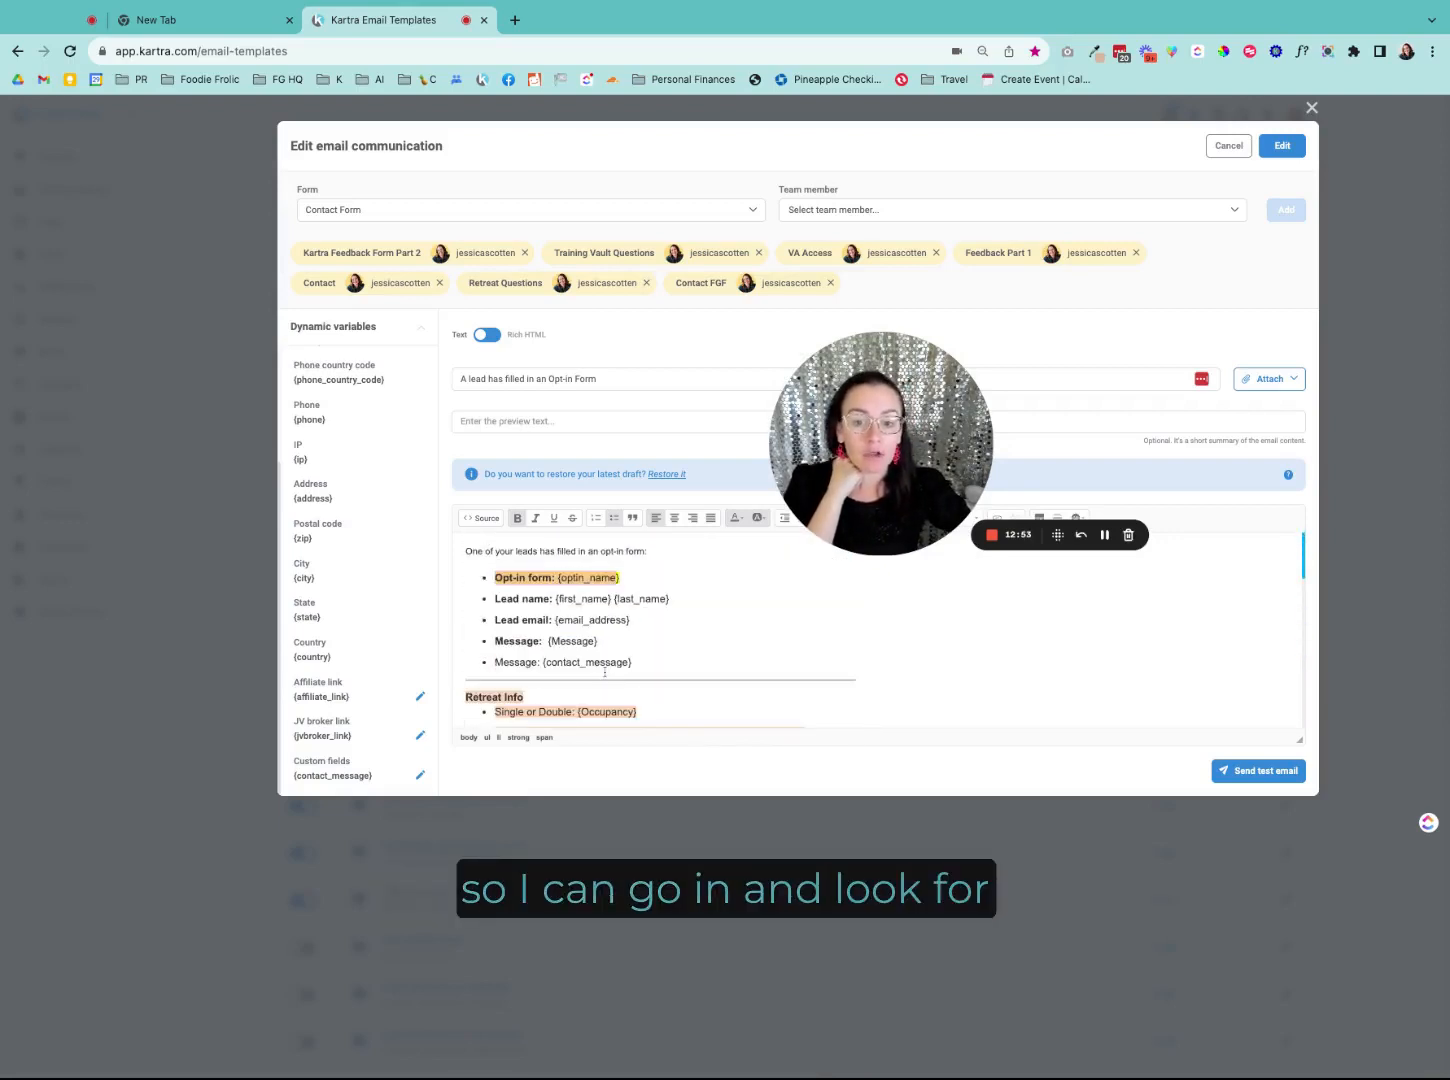
pyautogui.scroll(-5, 605, 671)
pyautogui.scroll(10, 689, 663)
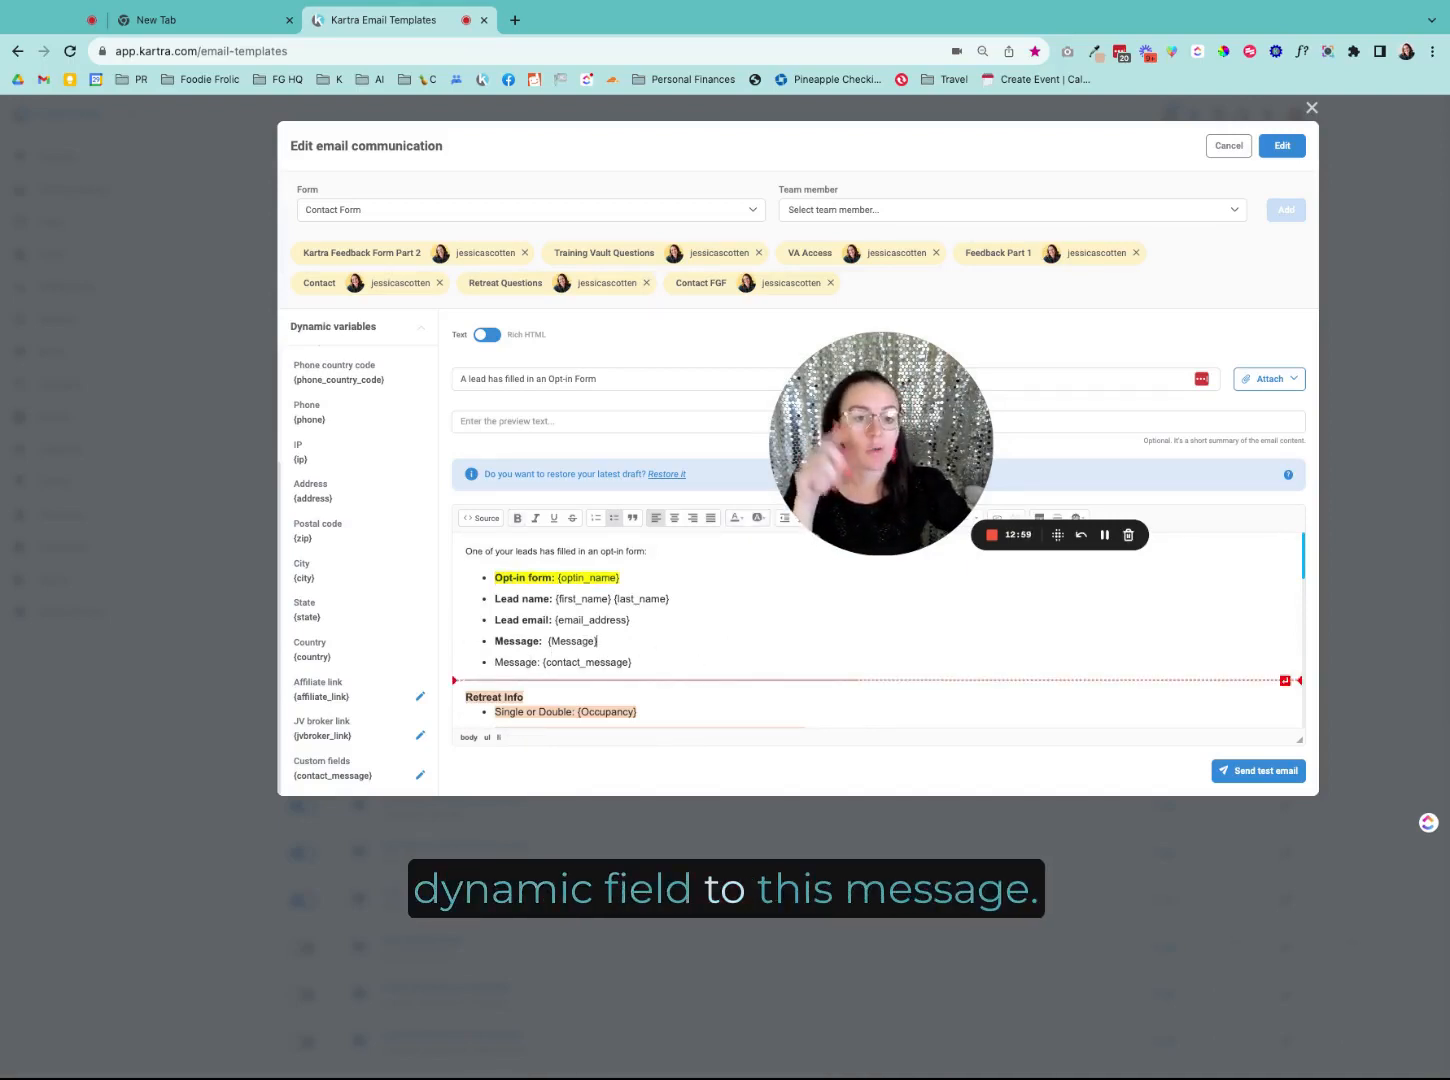
pyautogui.click(1273, 140)
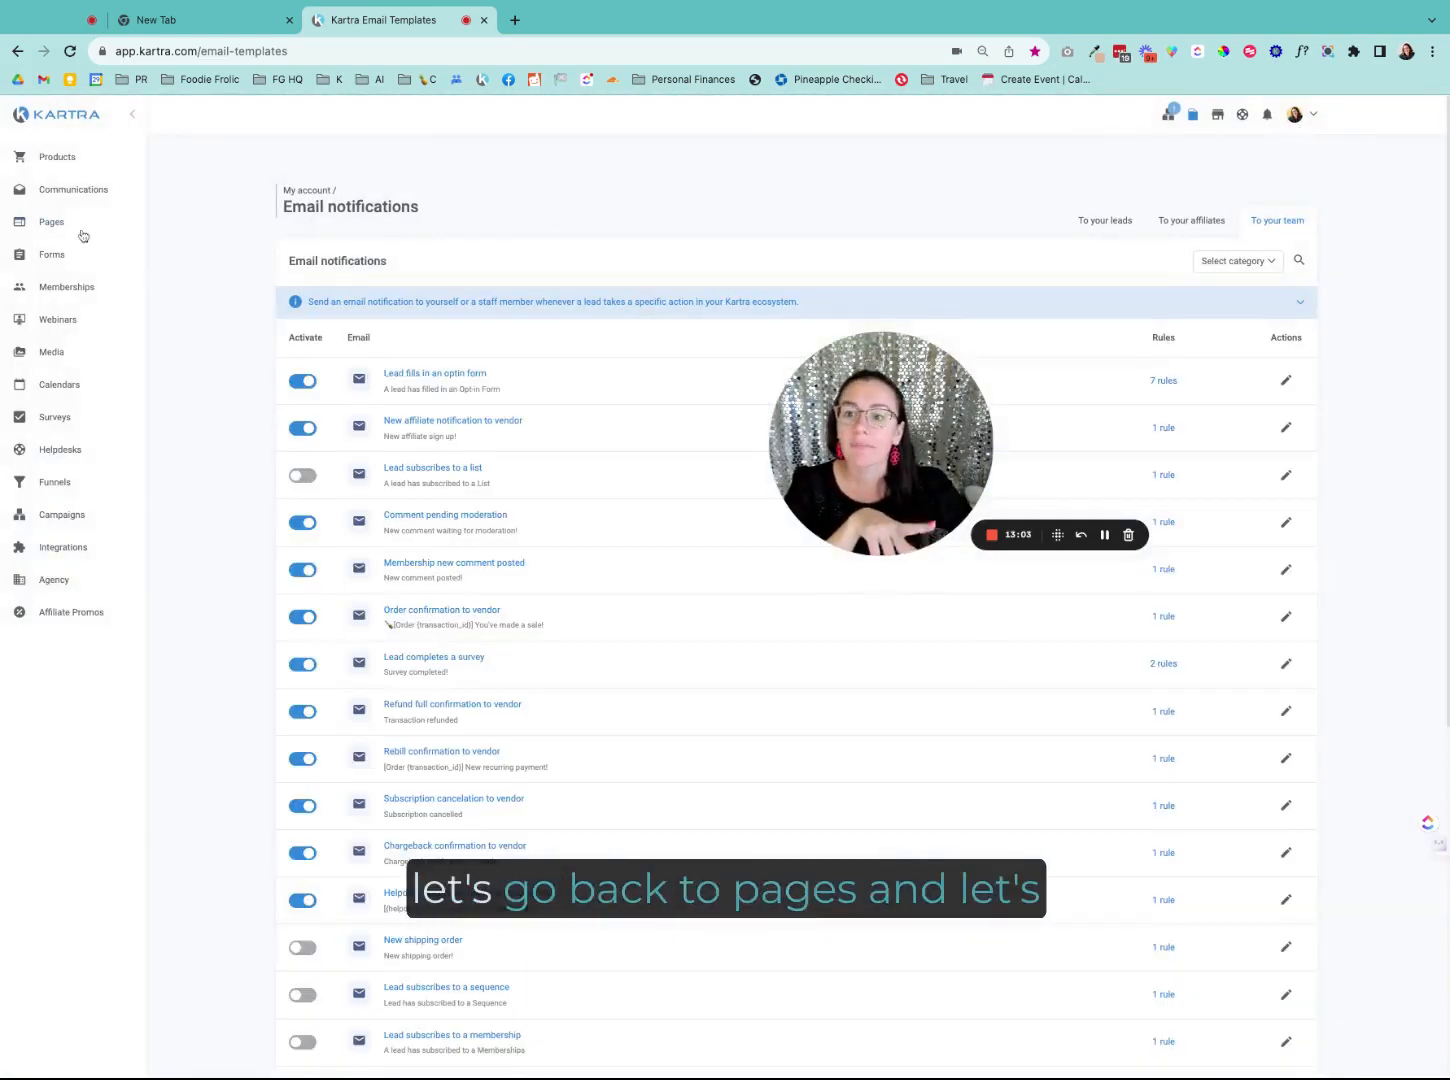
# Step: Get the page link of the Sample - Contact page and open the live page in a new browser tab
pyautogui.click(82, 234)
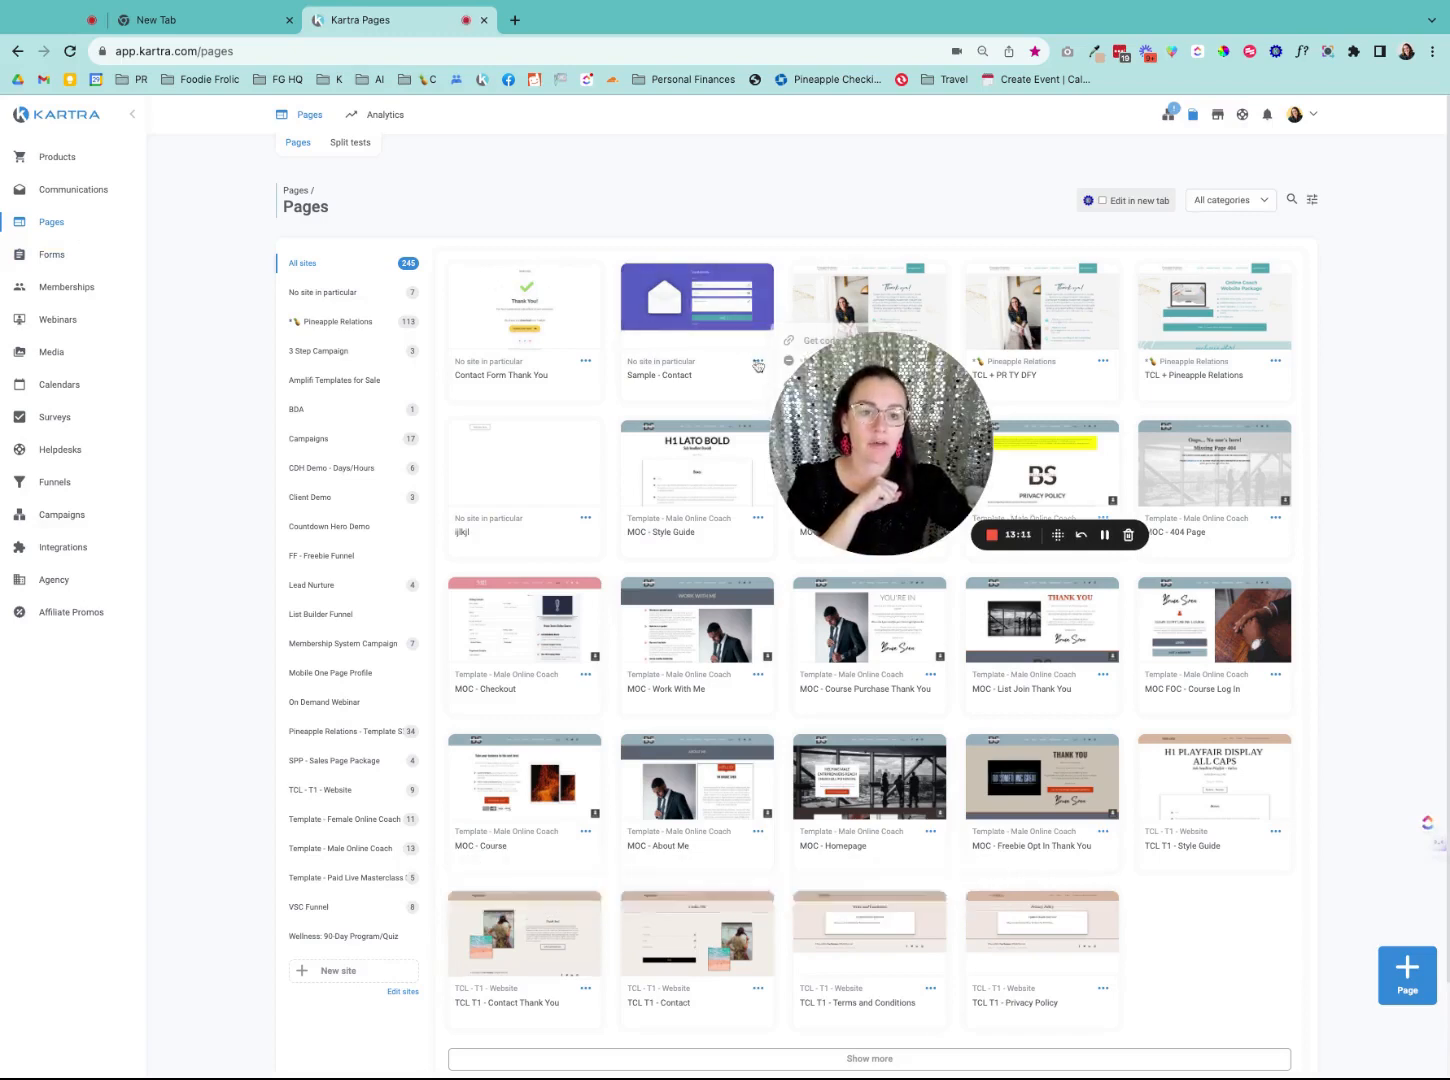
pyautogui.moveTo(758, 362)
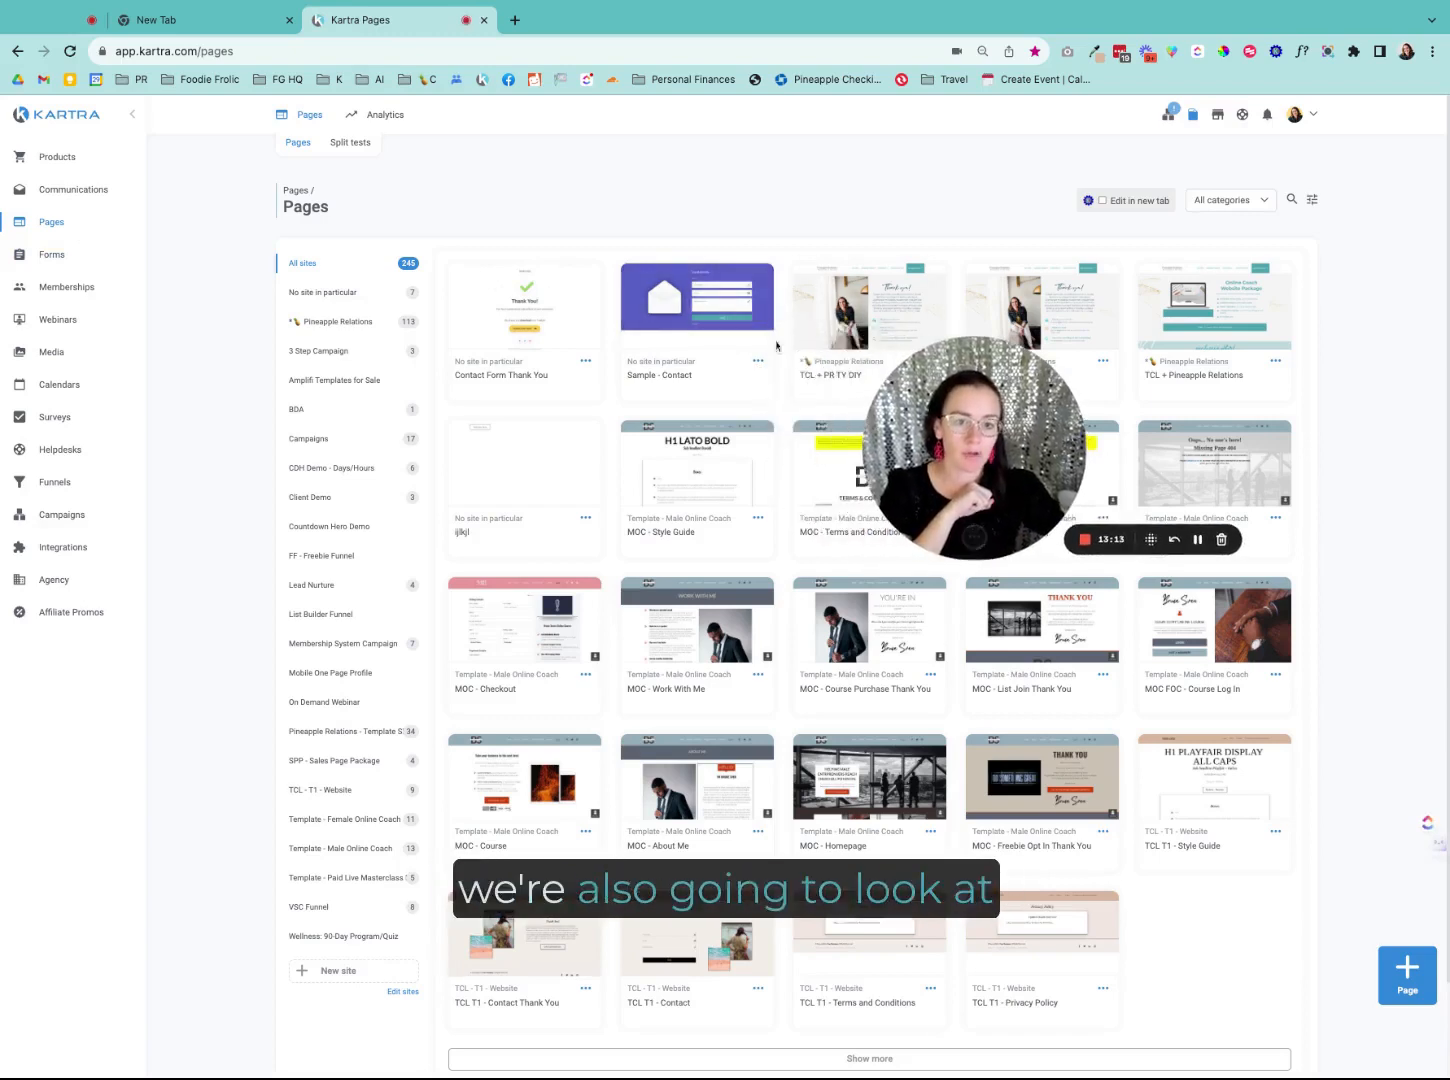
pyautogui.click(806, 342)
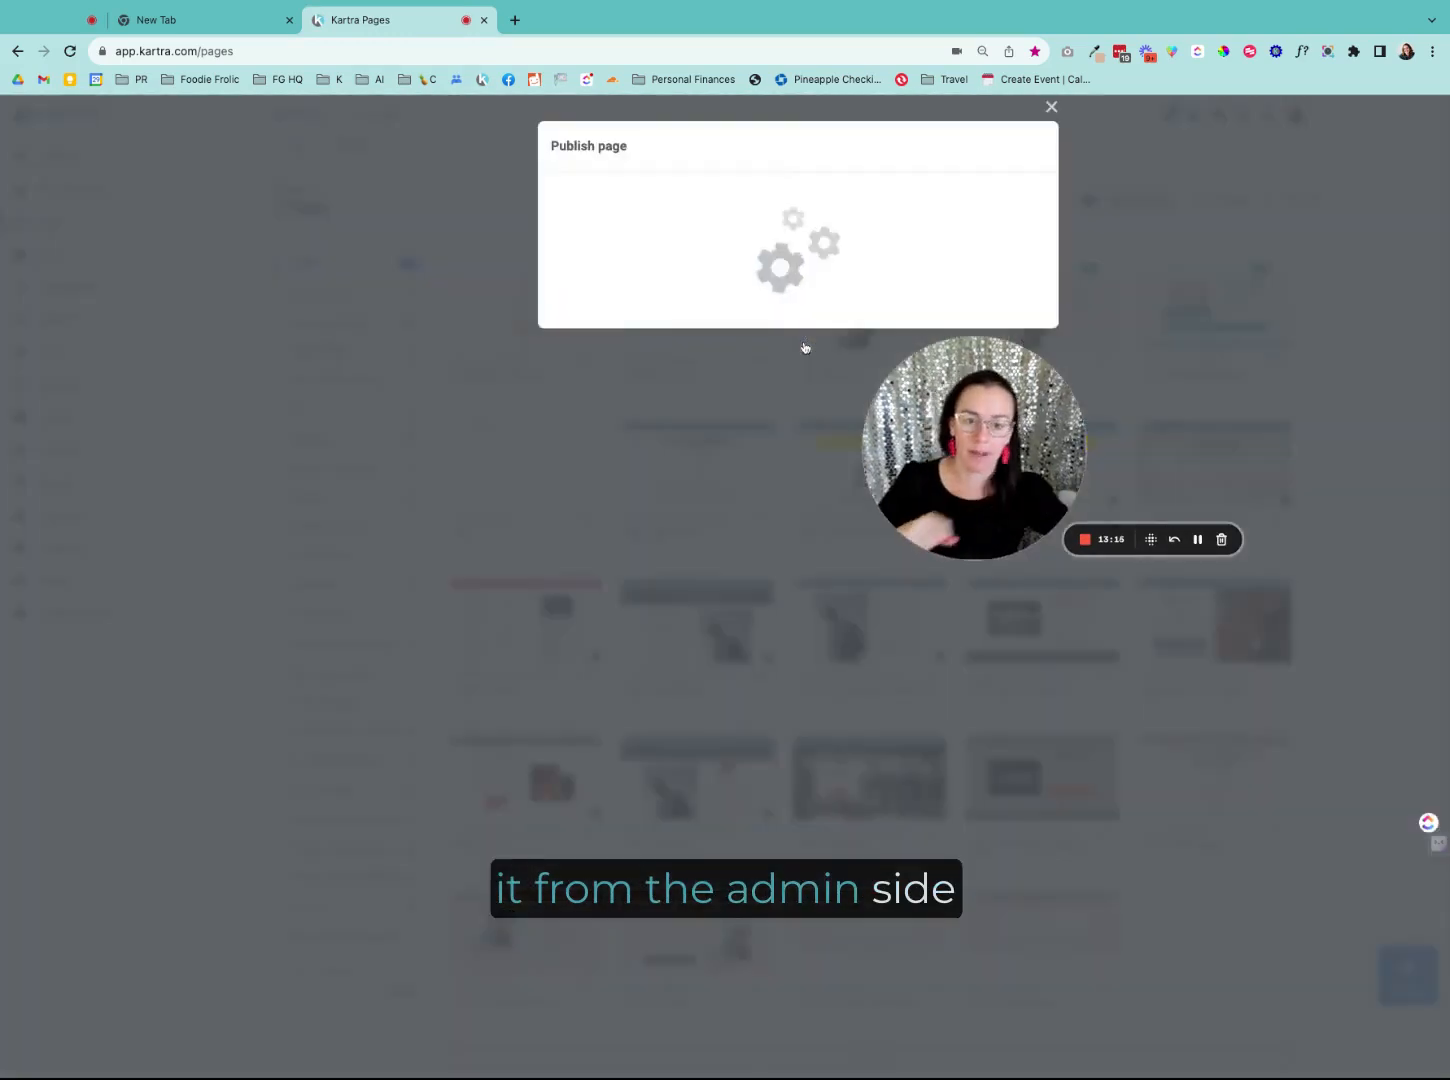
pyautogui.click(772, 477)
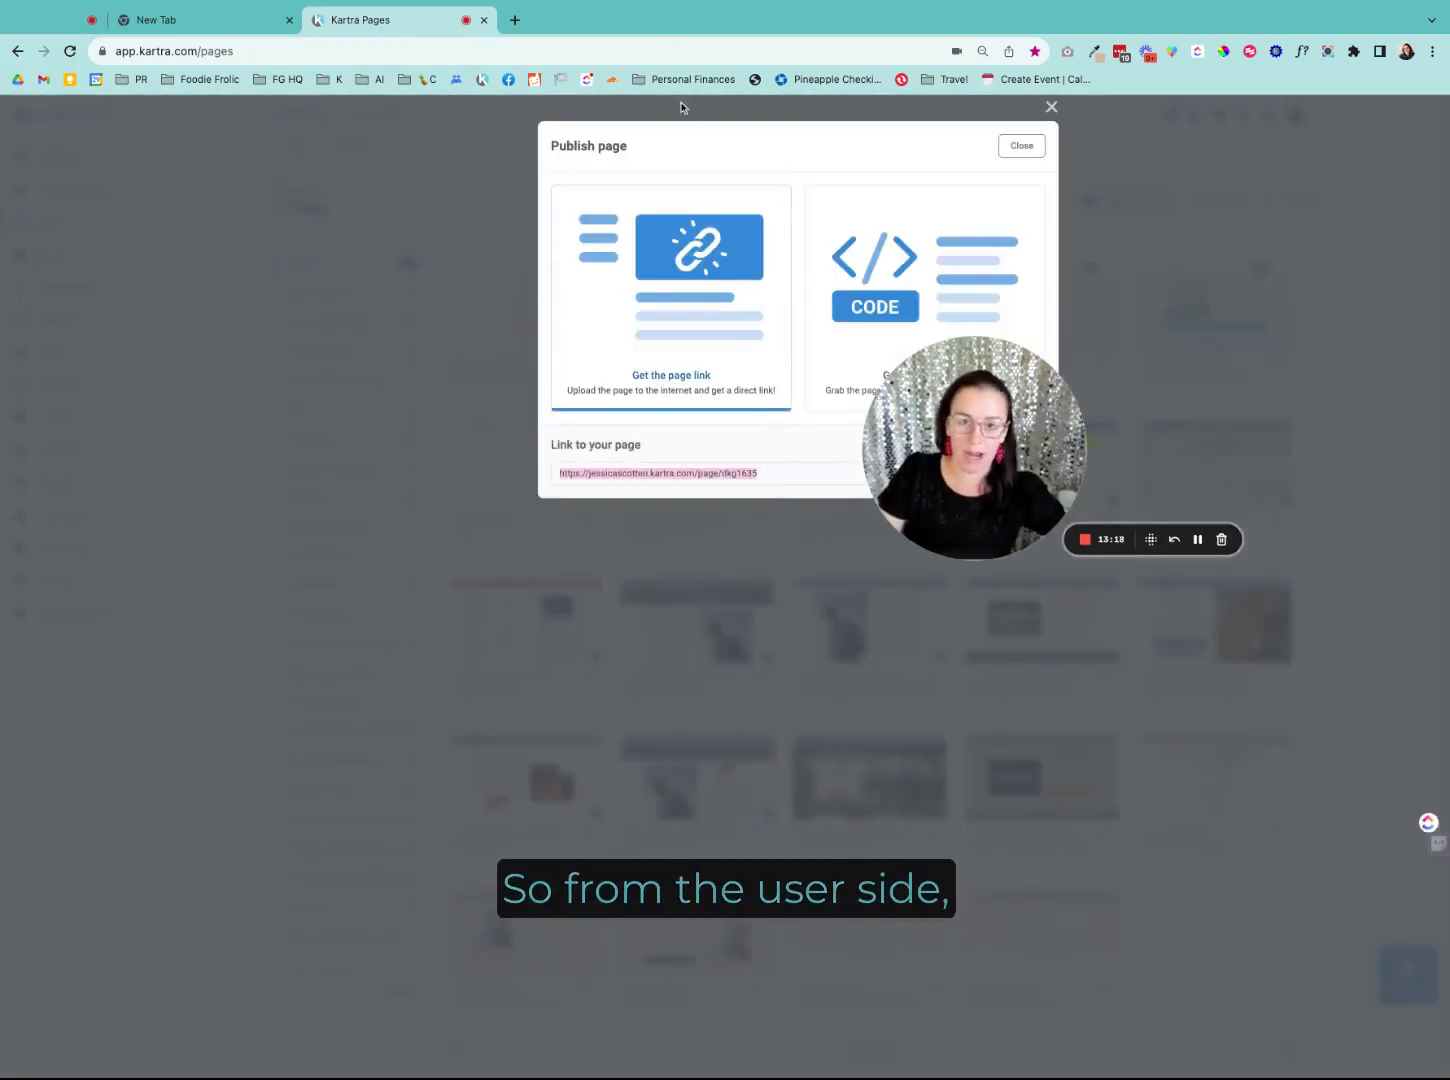
pyautogui.click(516, 20)
pyautogui.write('https://jessicascotten.kartra.com/page/dkg1635')
pyautogui.press('Return')
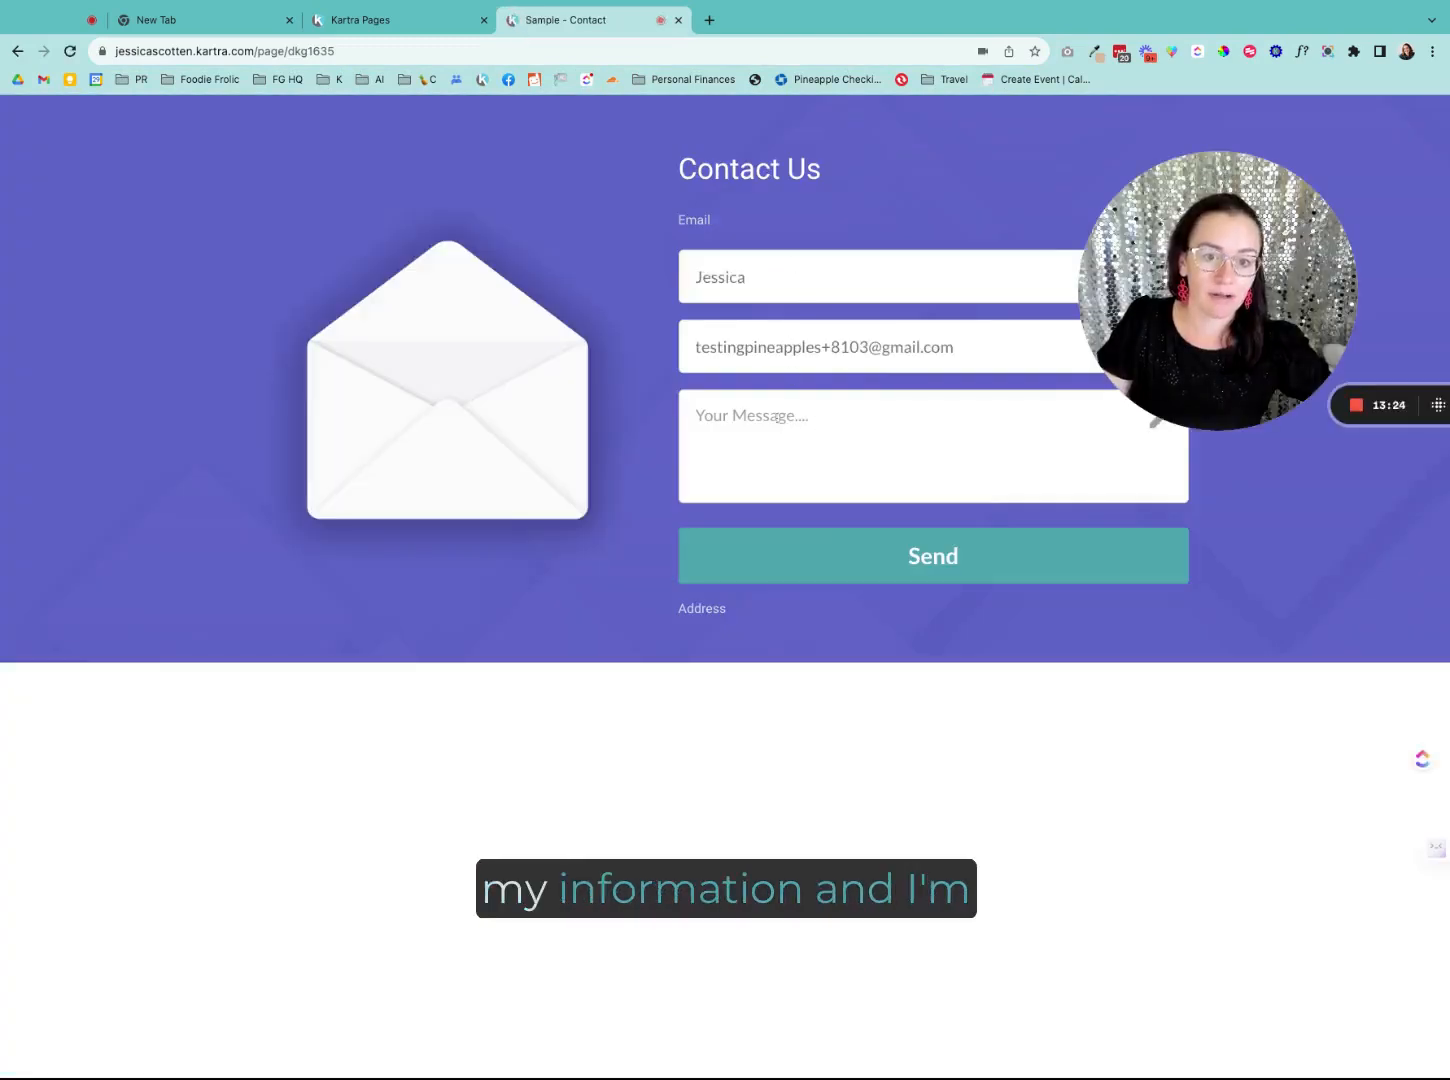
# Step: Enter "Hello YOUTUBE!" as the message on the live contact form and submit it
pyautogui.write('Hello')
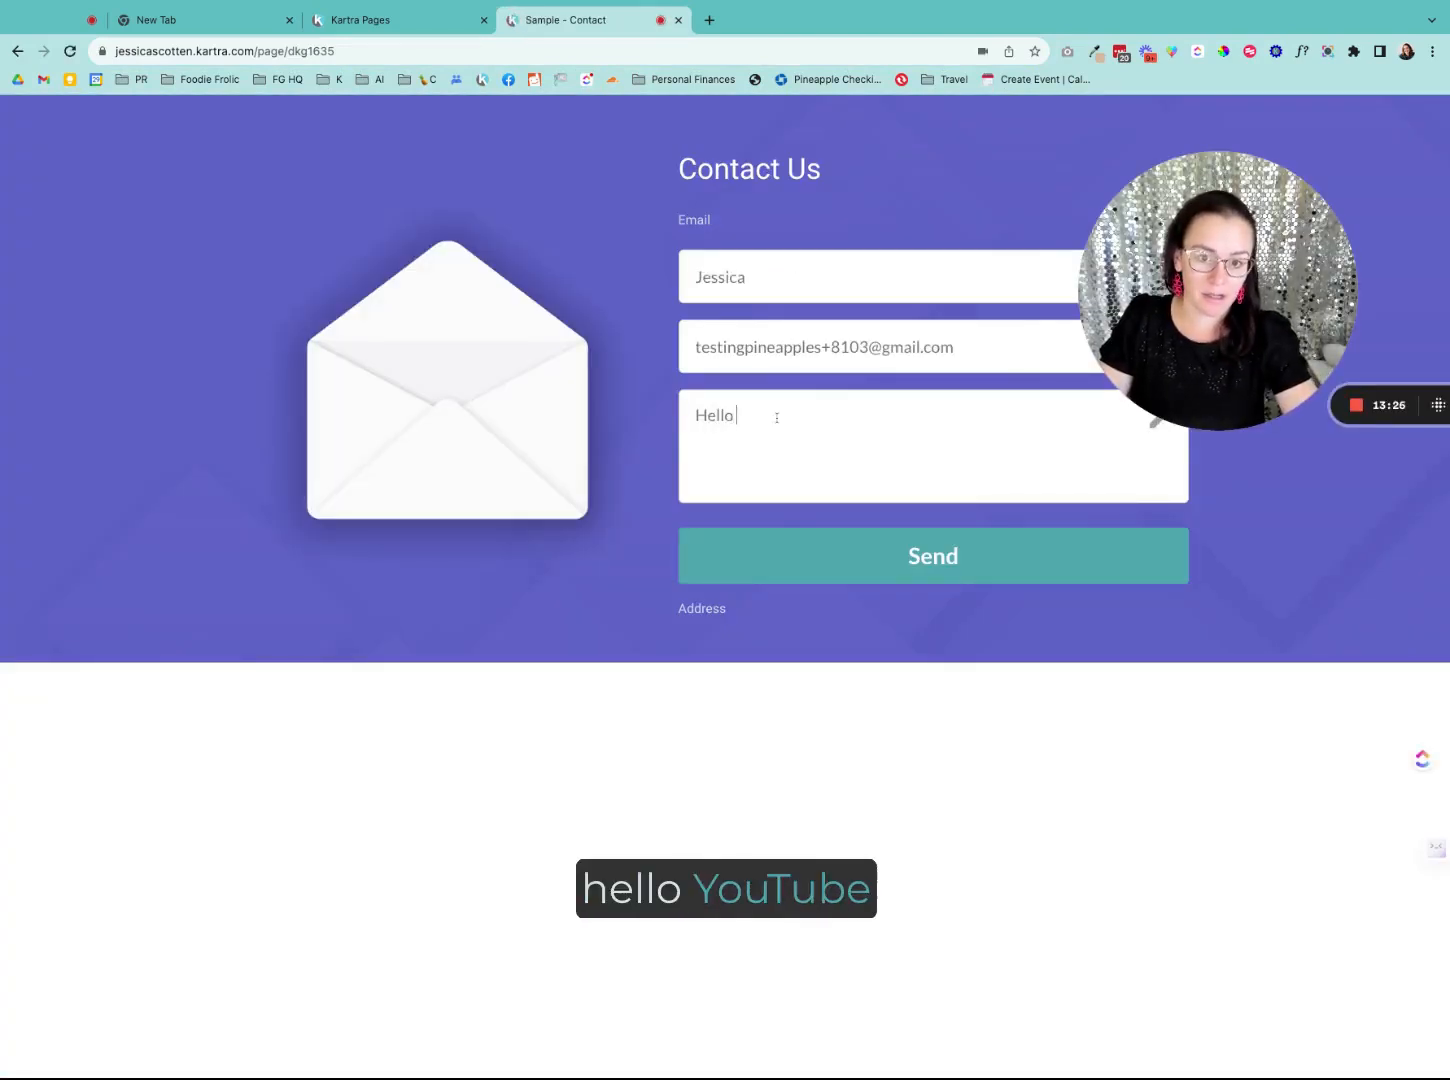
pyautogui.write(' YOUTRUBE')
pyautogui.press('BackSpace')
pyautogui.press('BackSpace')
pyautogui.press('BackSpace')
pyautogui.press('BackSpace')
pyautogui.write('UBE!')
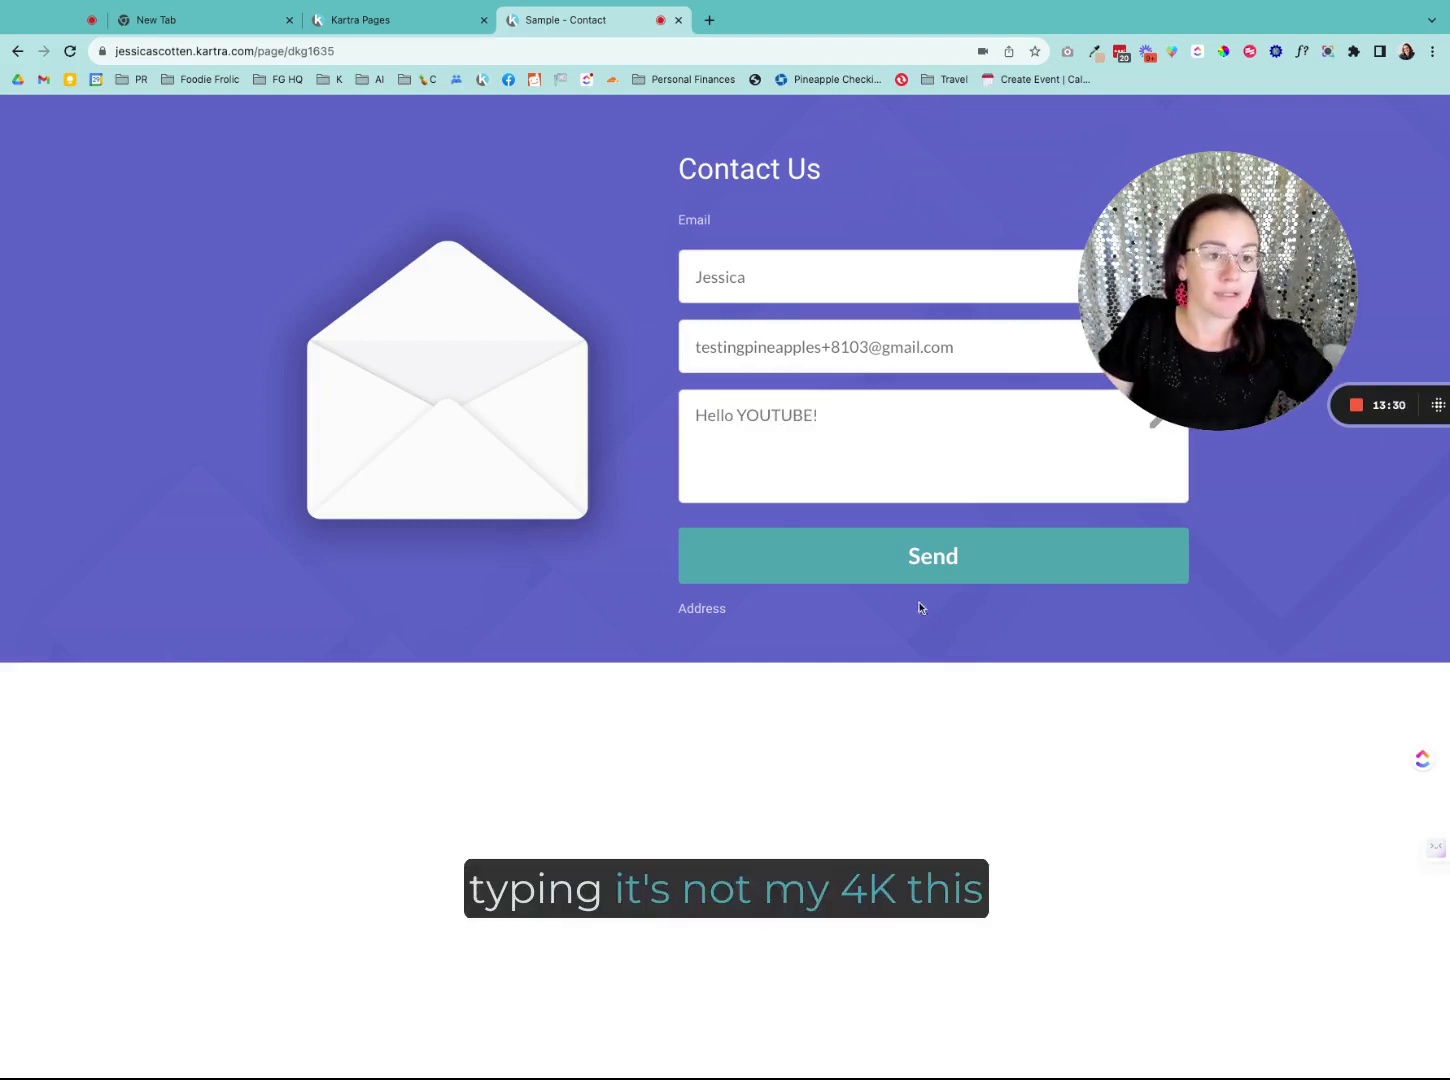
pyautogui.click(889, 570)
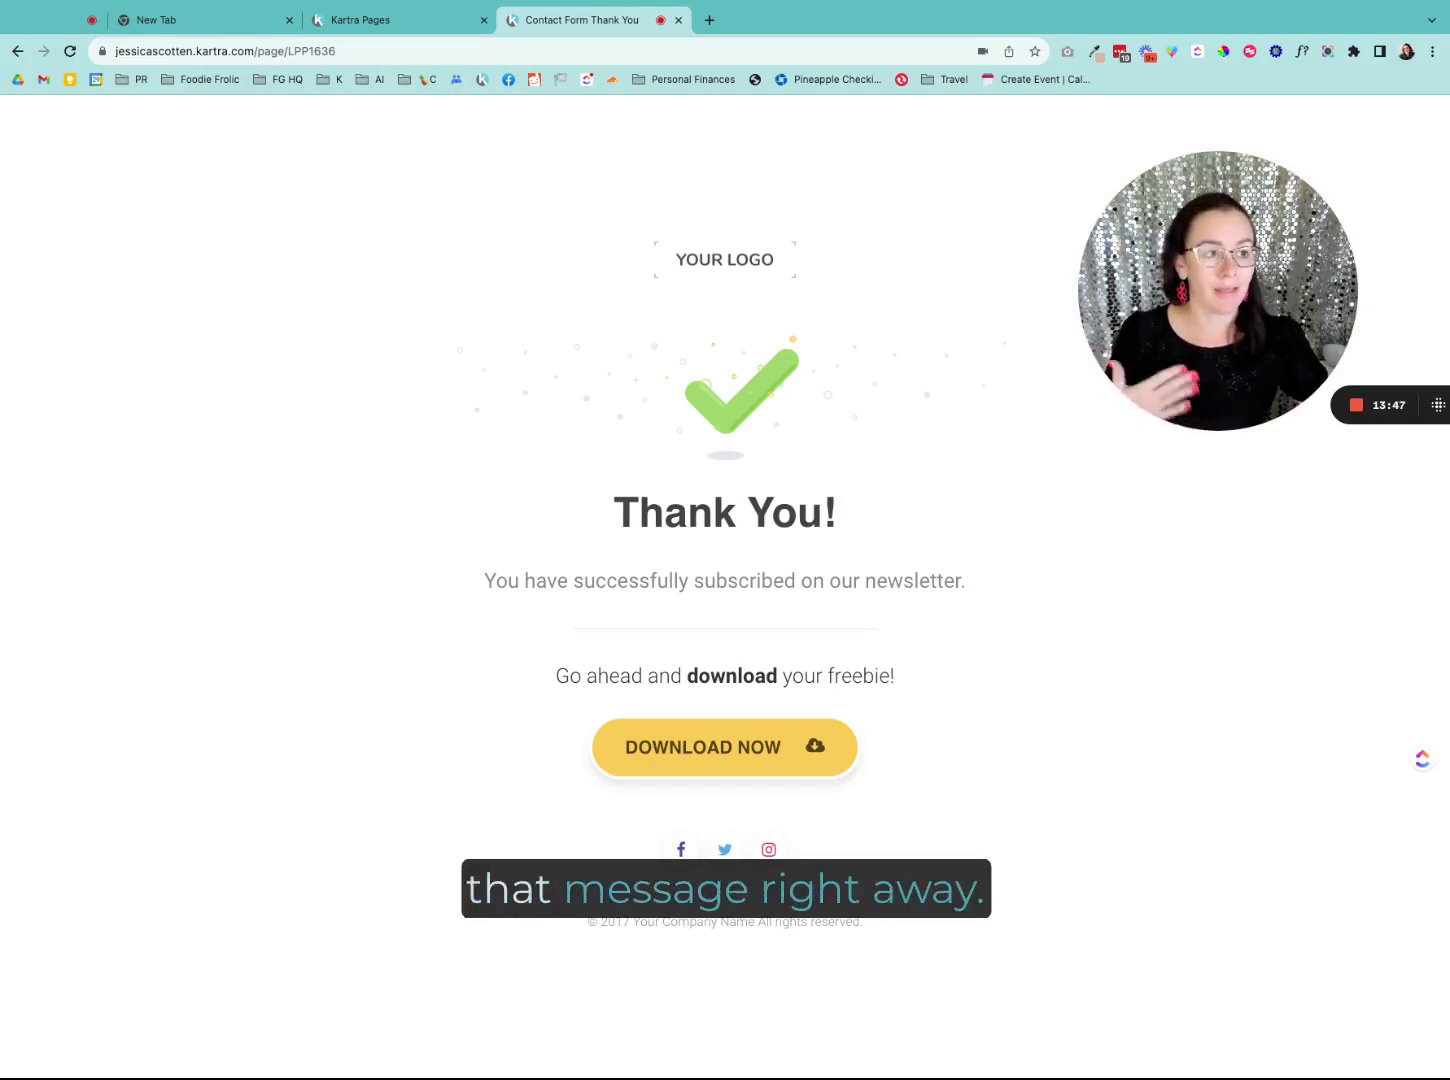
pyautogui.moveTo(1220, 236); pyautogui.dragTo(687, 220)
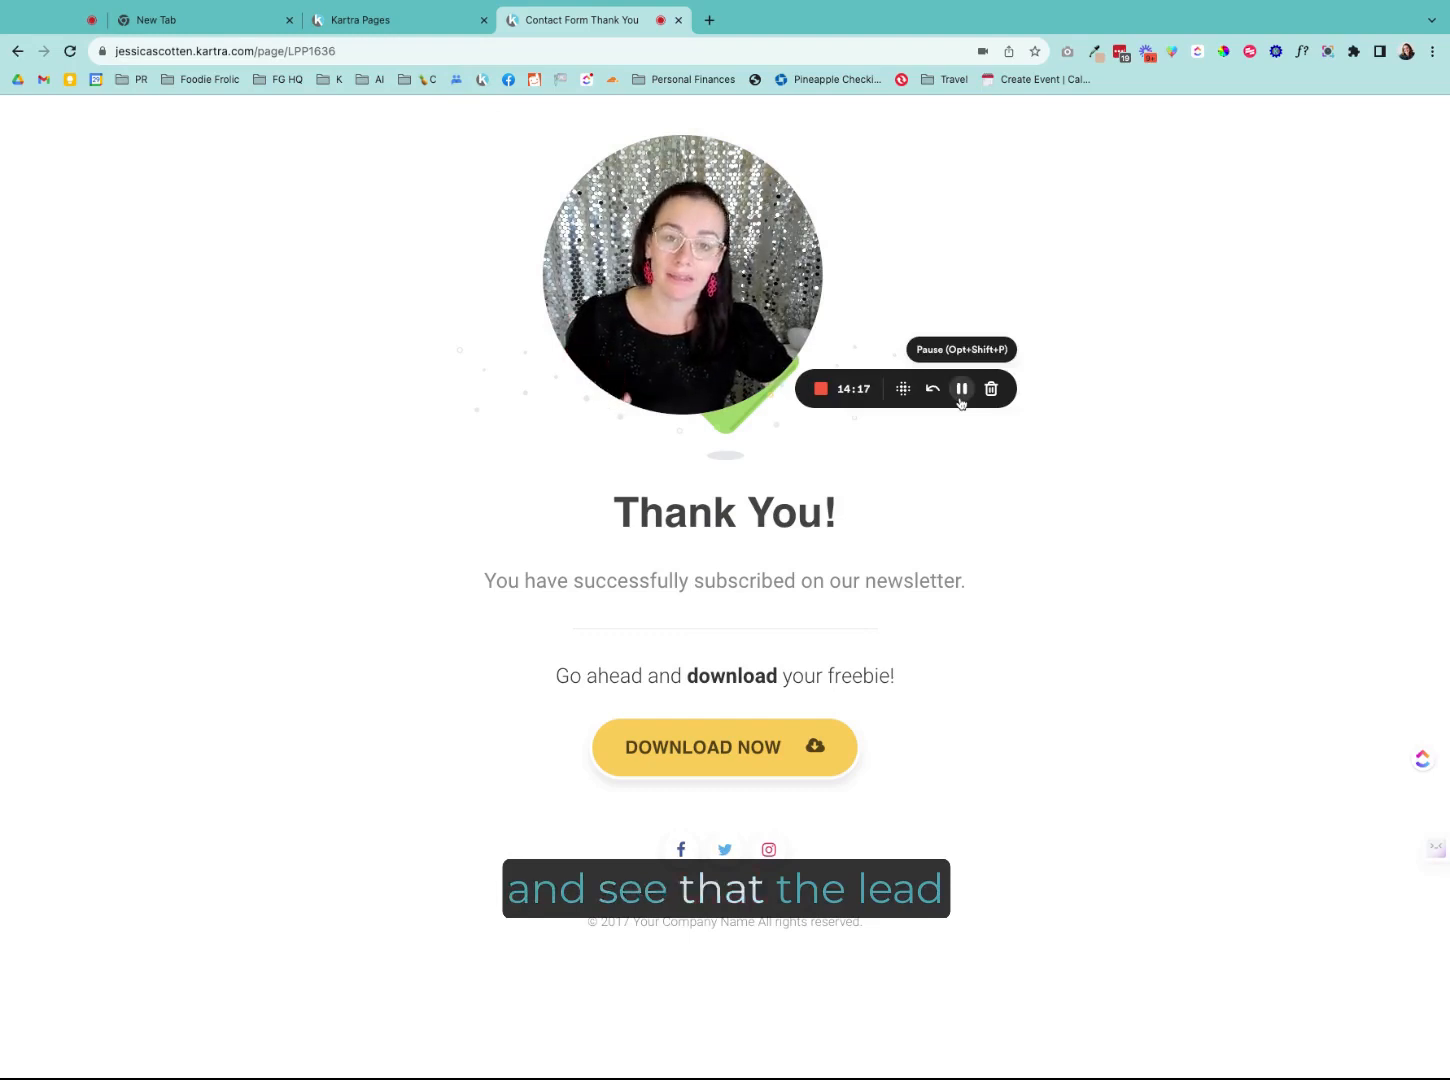
pyautogui.click(960, 388)
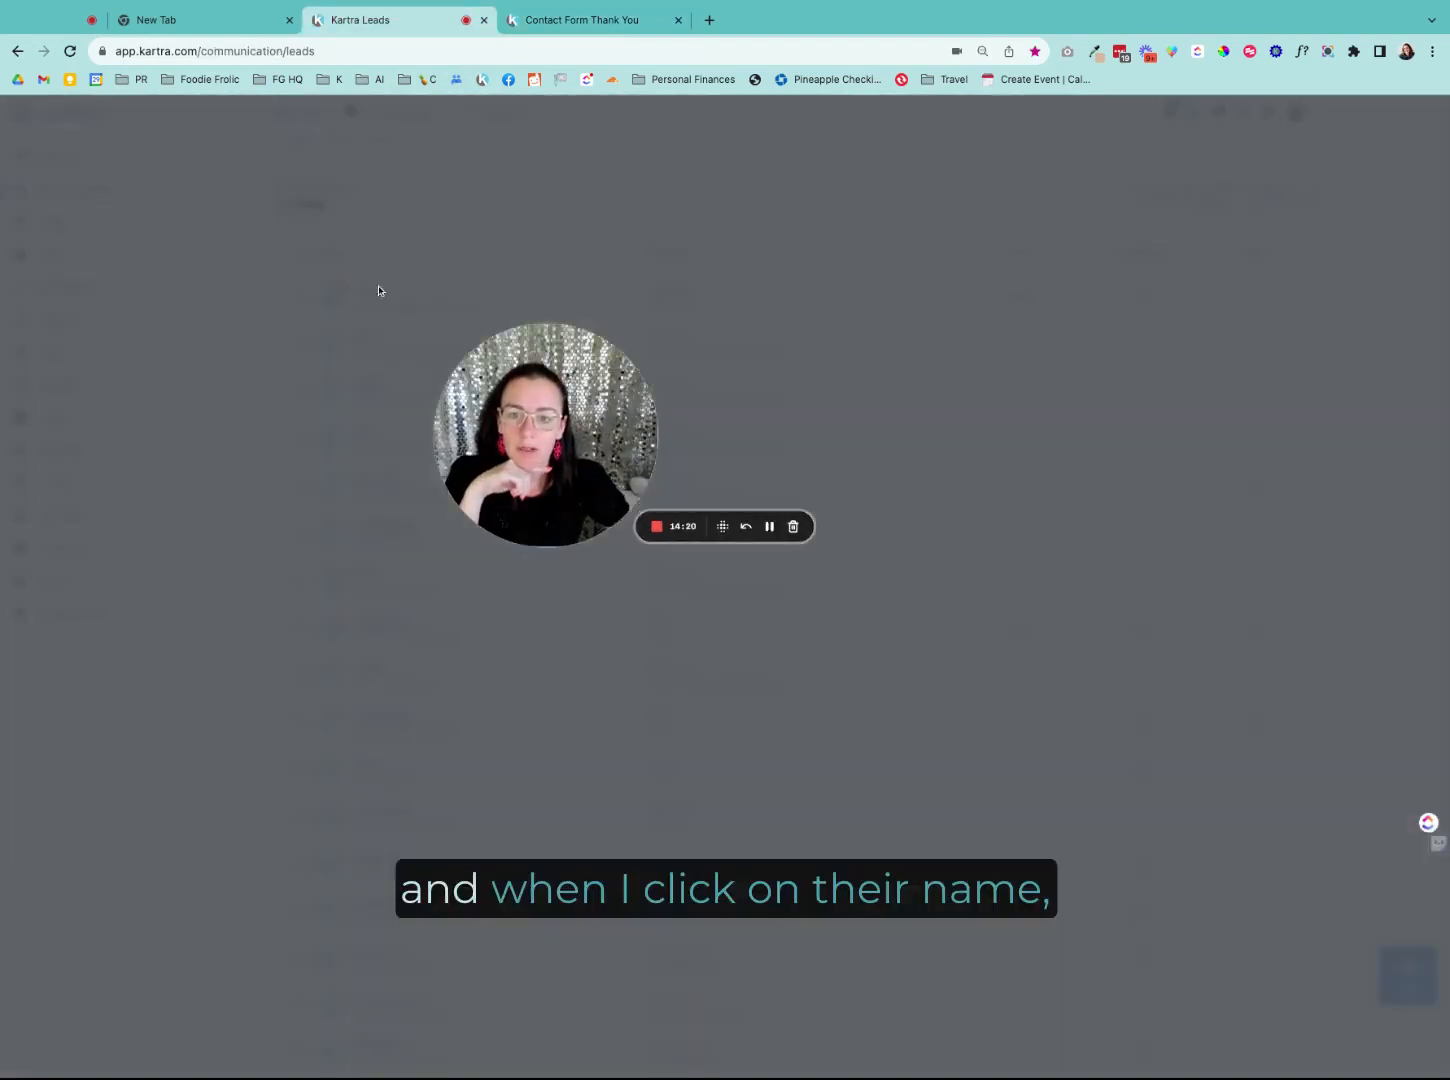
# Step: Open the profile of the lead who submitted the contact form and check the Contact_message custom field
pyautogui.click(371, 291)
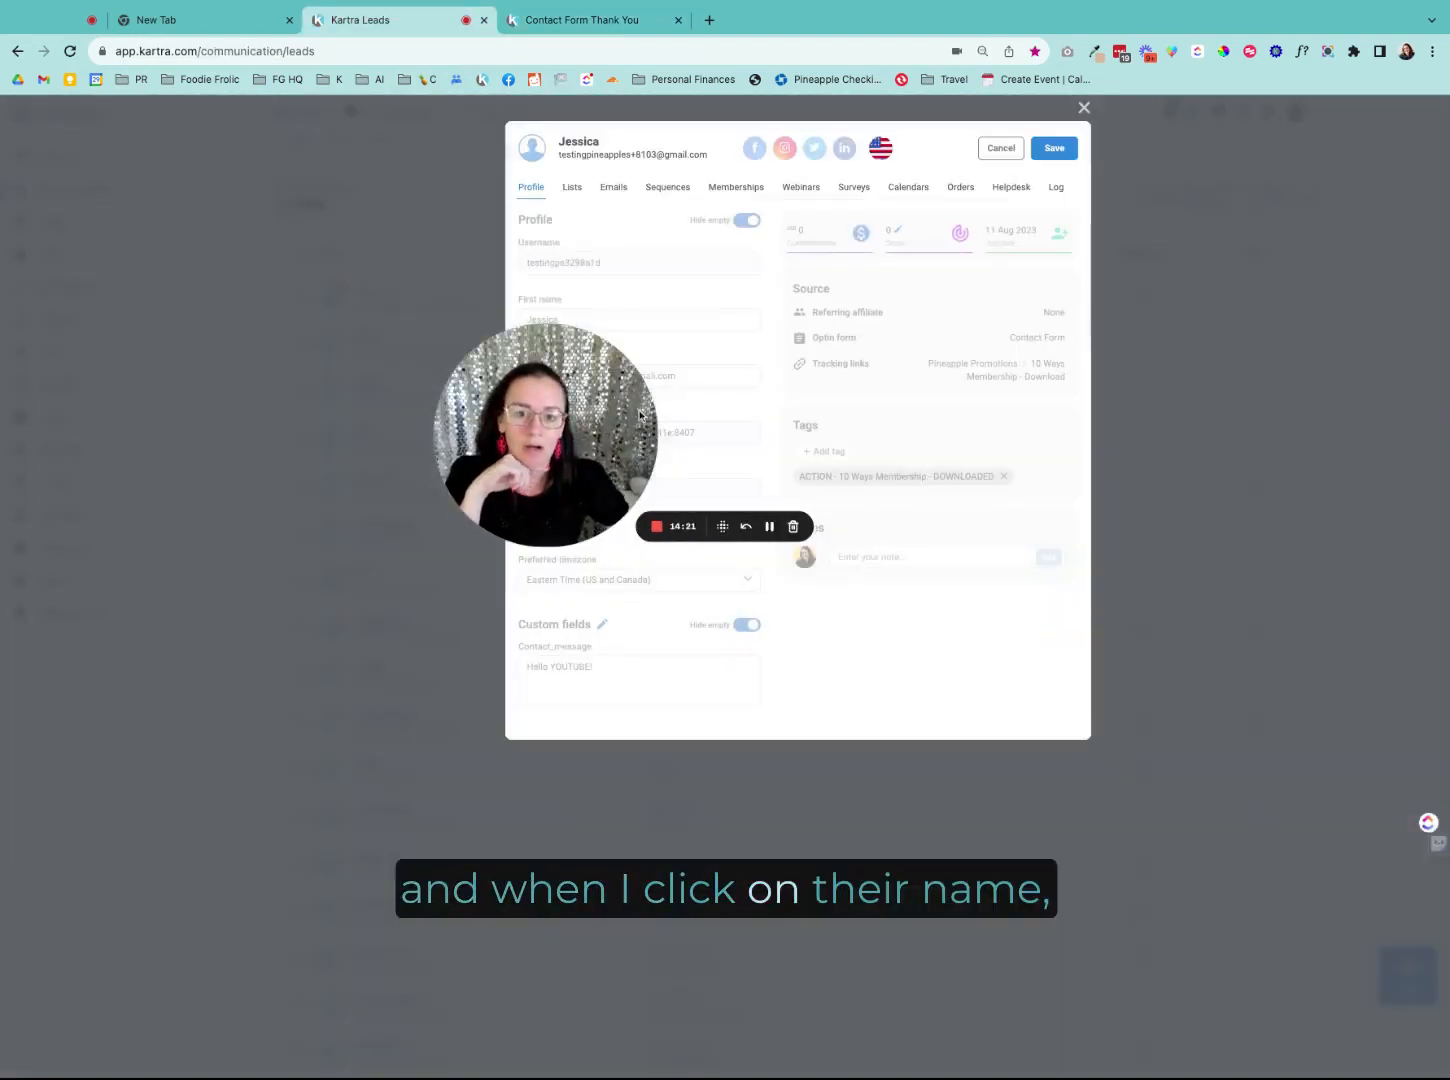
pyautogui.moveTo(640, 415); pyautogui.dragTo(493, 400)
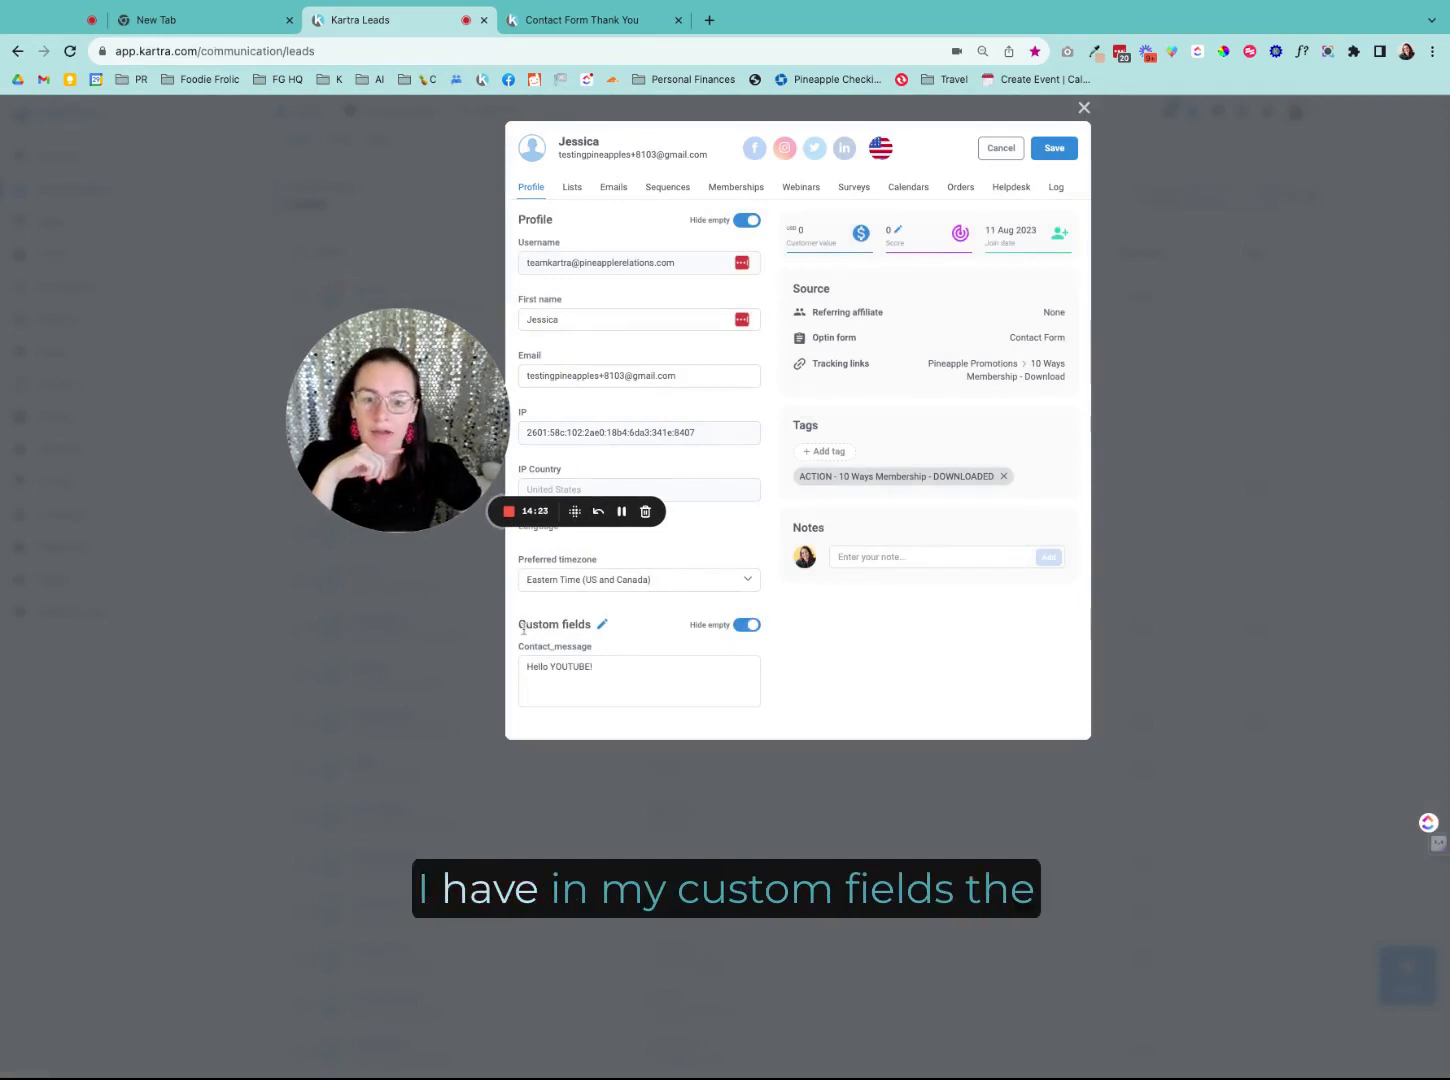